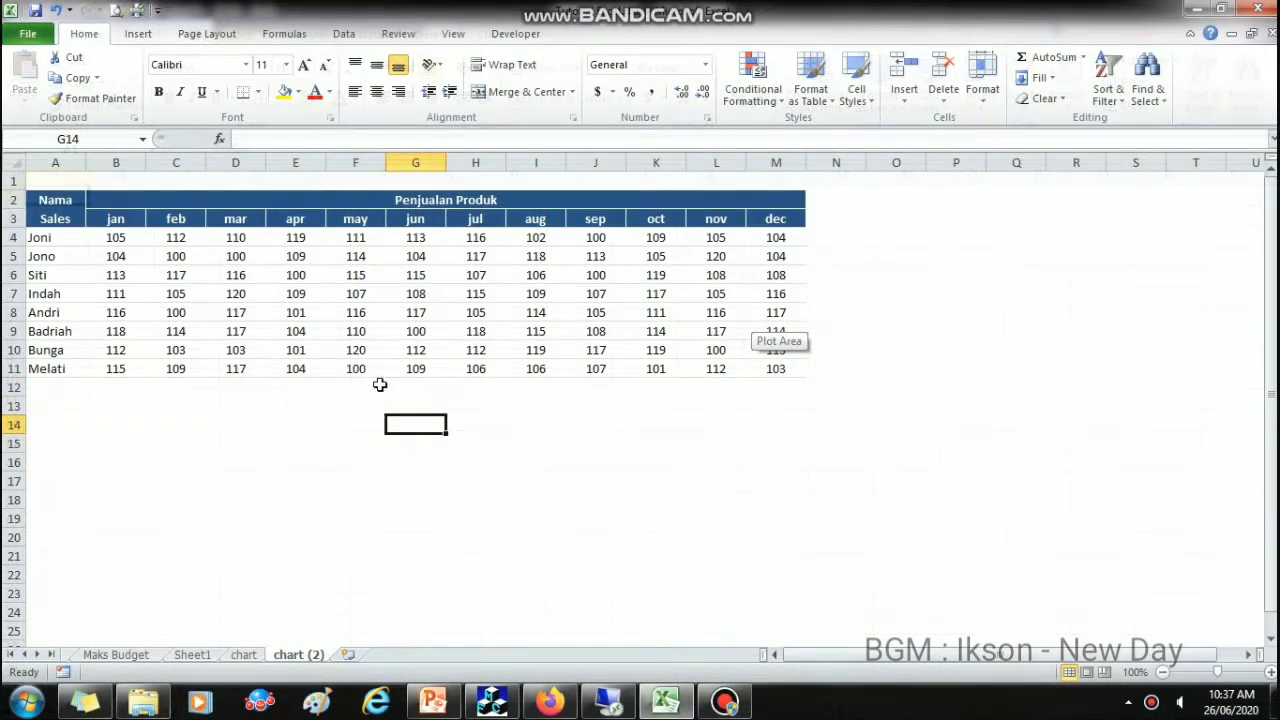
click(377, 382)
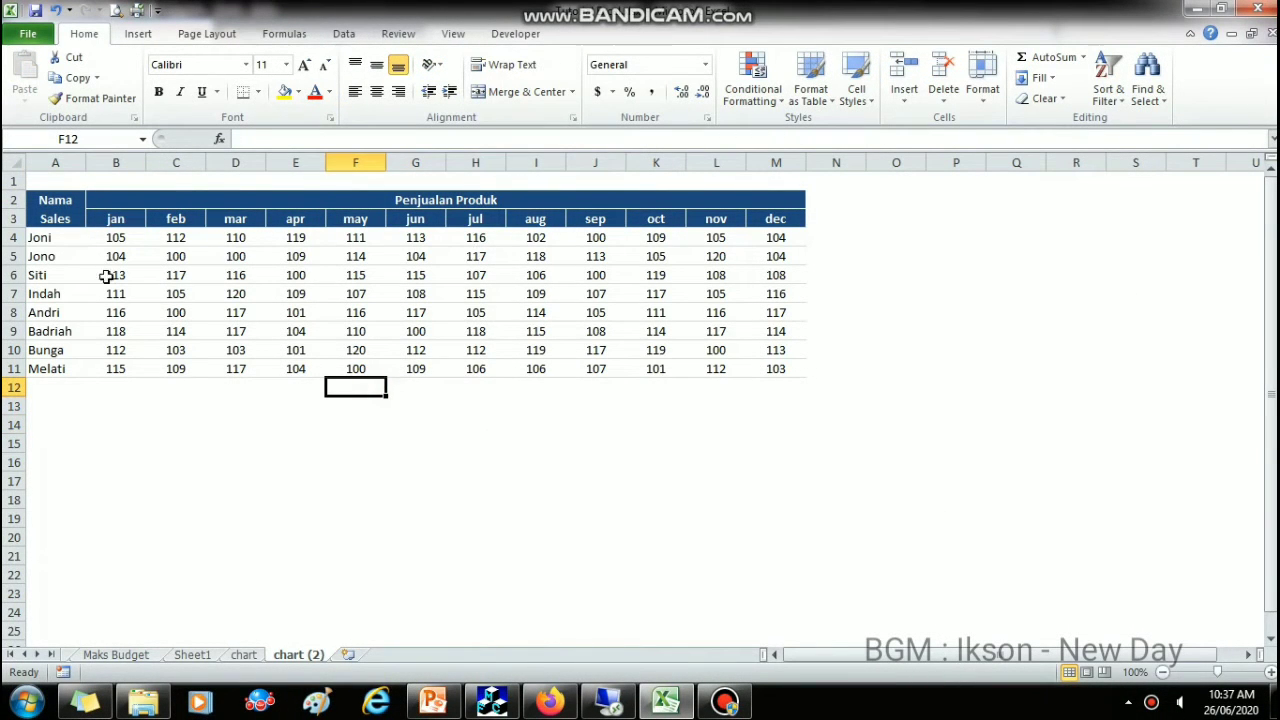
click(118, 314)
click(14, 293)
click(50, 203)
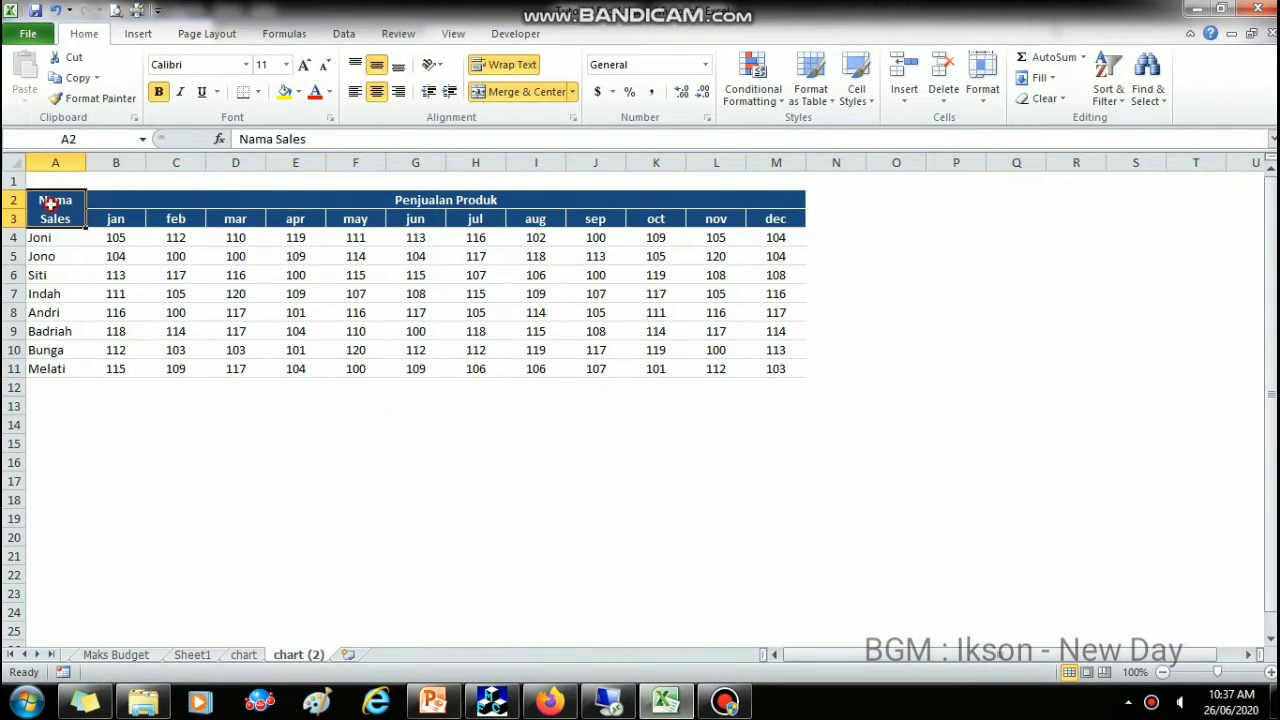
drag(48, 207, 471, 286)
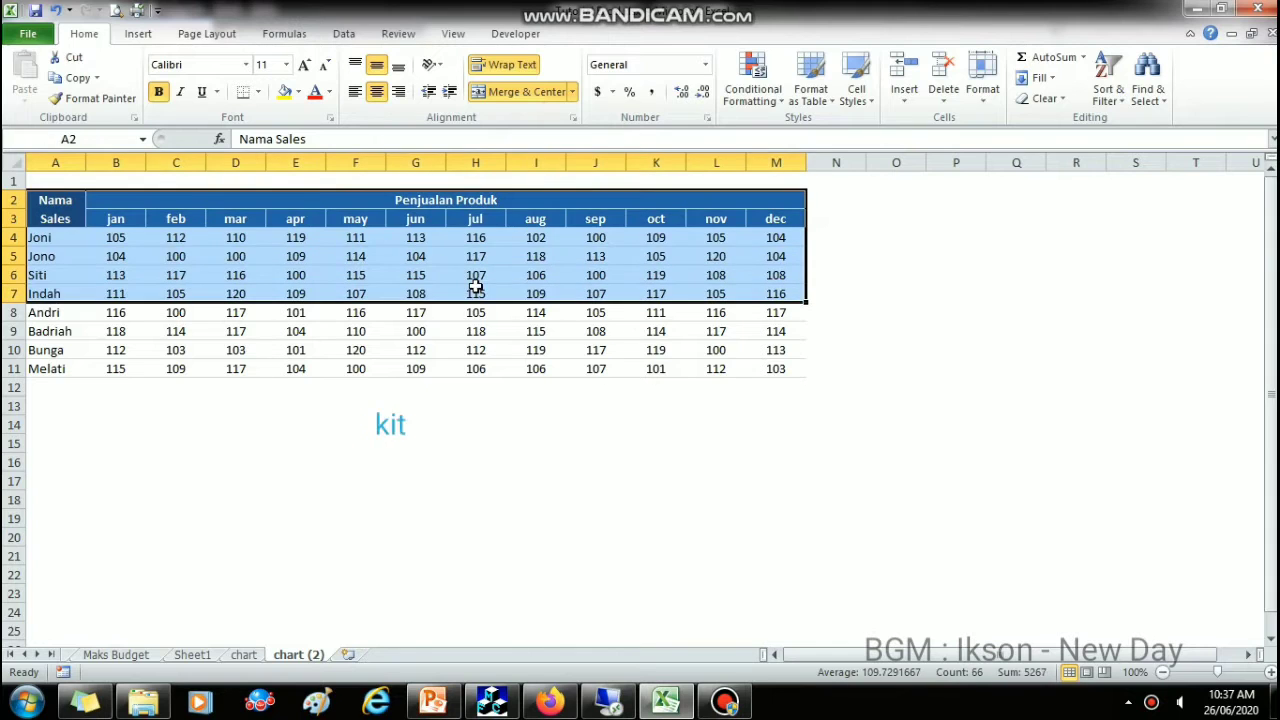
click(894, 309)
click(792, 197)
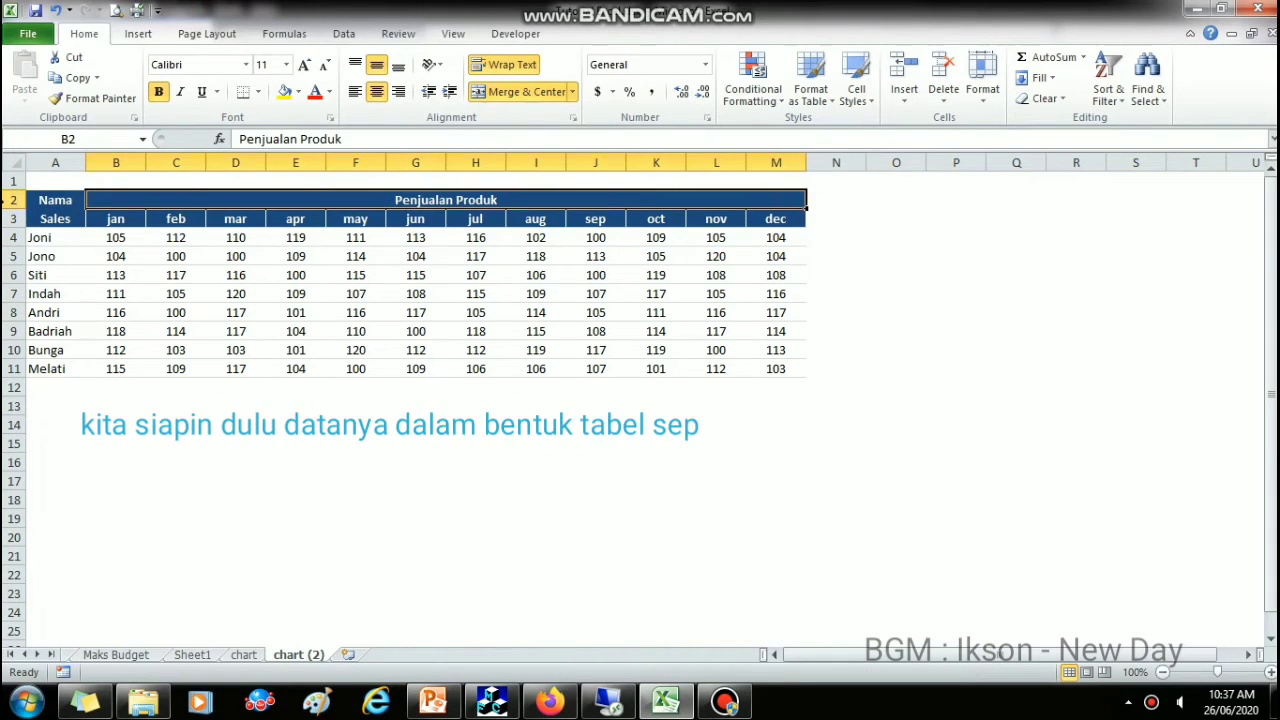
Step: Copy the Nama Sales column, A2:A11, to the column after dec starting at N2, and retitle its header Rata-rata
click(50, 203)
shift+click(58, 370)
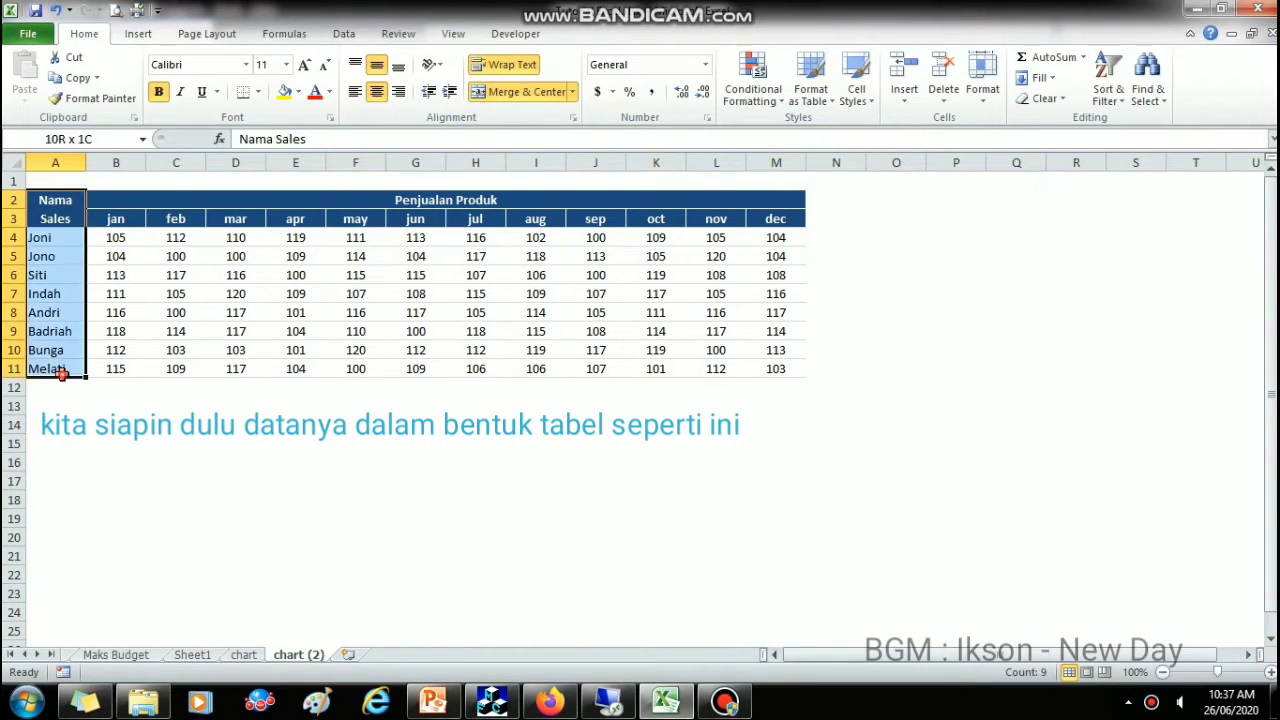
key(ctrl+c)
click(826, 197)
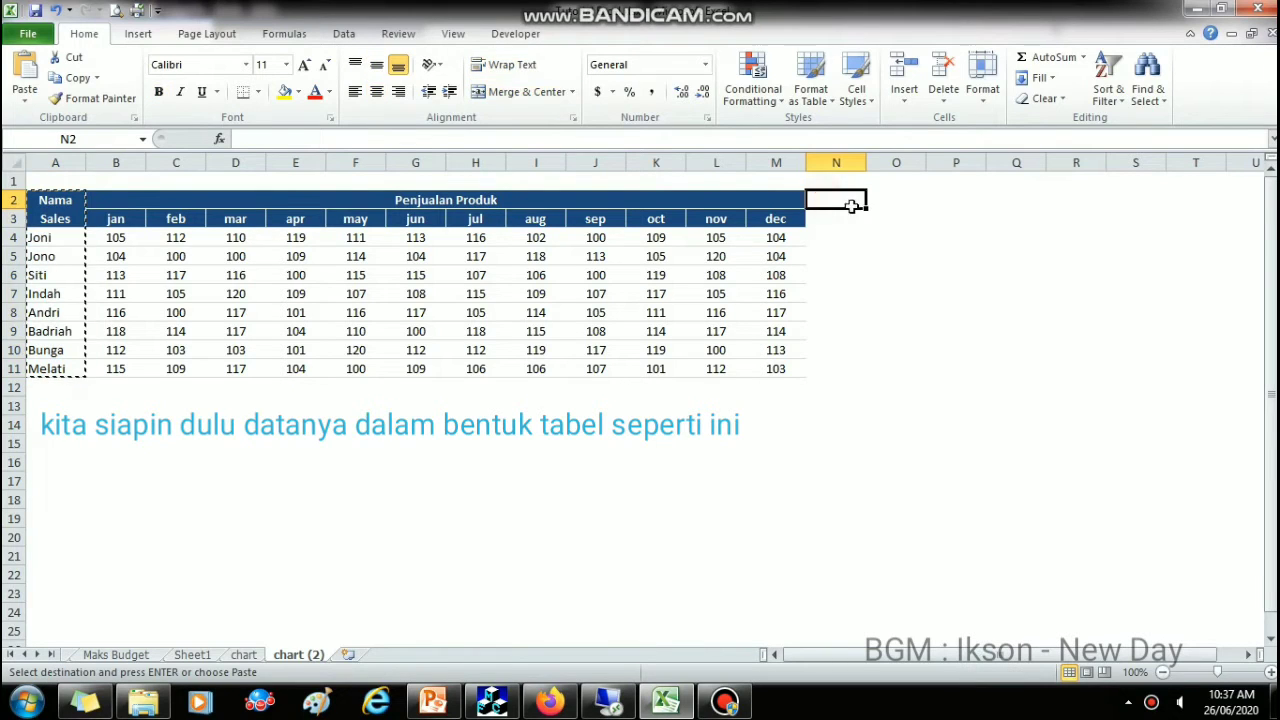
key(ctrl+v)
click(844, 202)
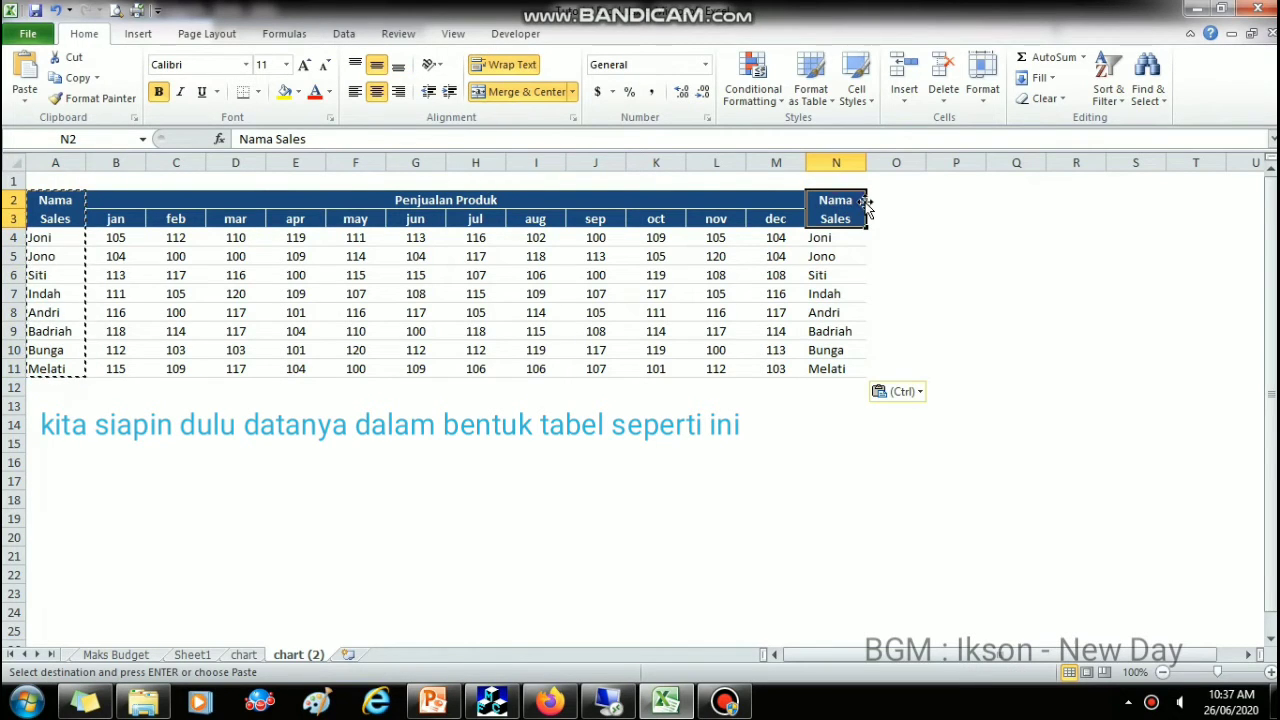
text(Rata-rata)
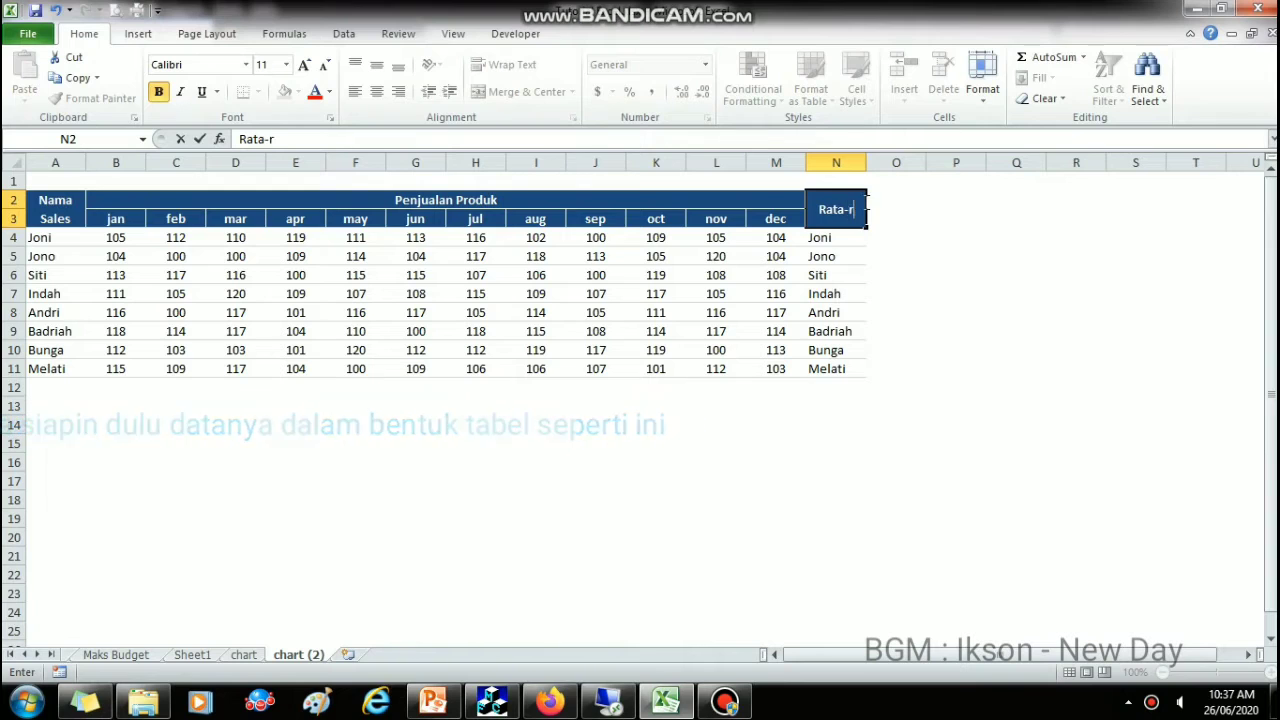
key(Return)
Step: Enter a formula in N4 that averages the first salesperson's monthly sales, =AVERAGE(B4:M4)
text(=a)
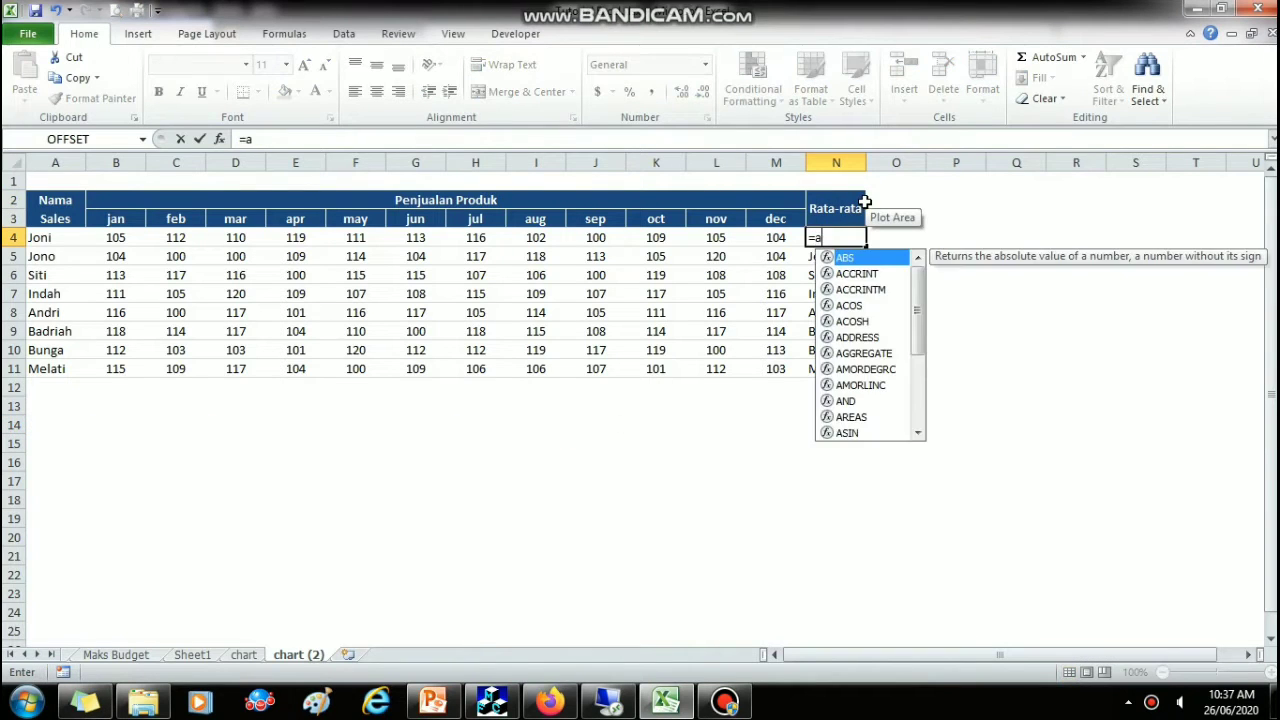
text(verage()
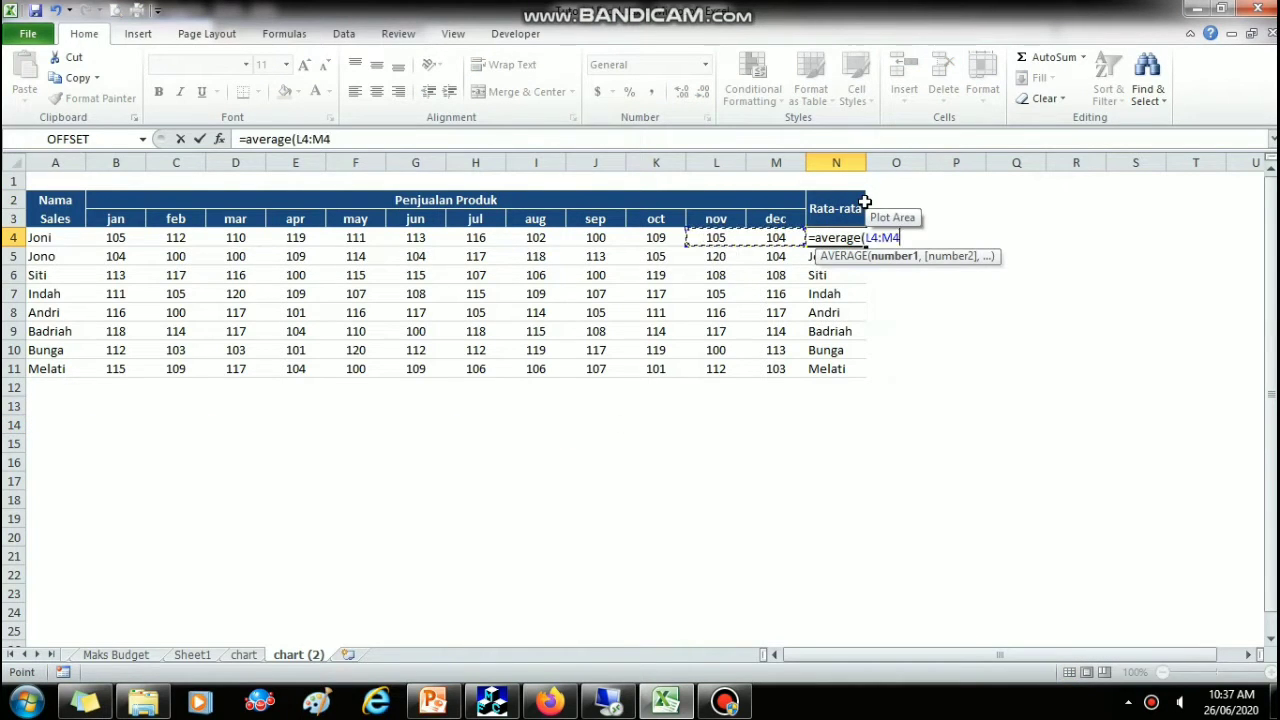
key(shift+Left)
key(shift+Left)
key(shift+Left)
key(shift+Left)
key(shift+Left)
key(shift+Left)
key(shift+Left)
key(shift+Left)
key(shift+Left)
key(shift+Left)
key(Return)
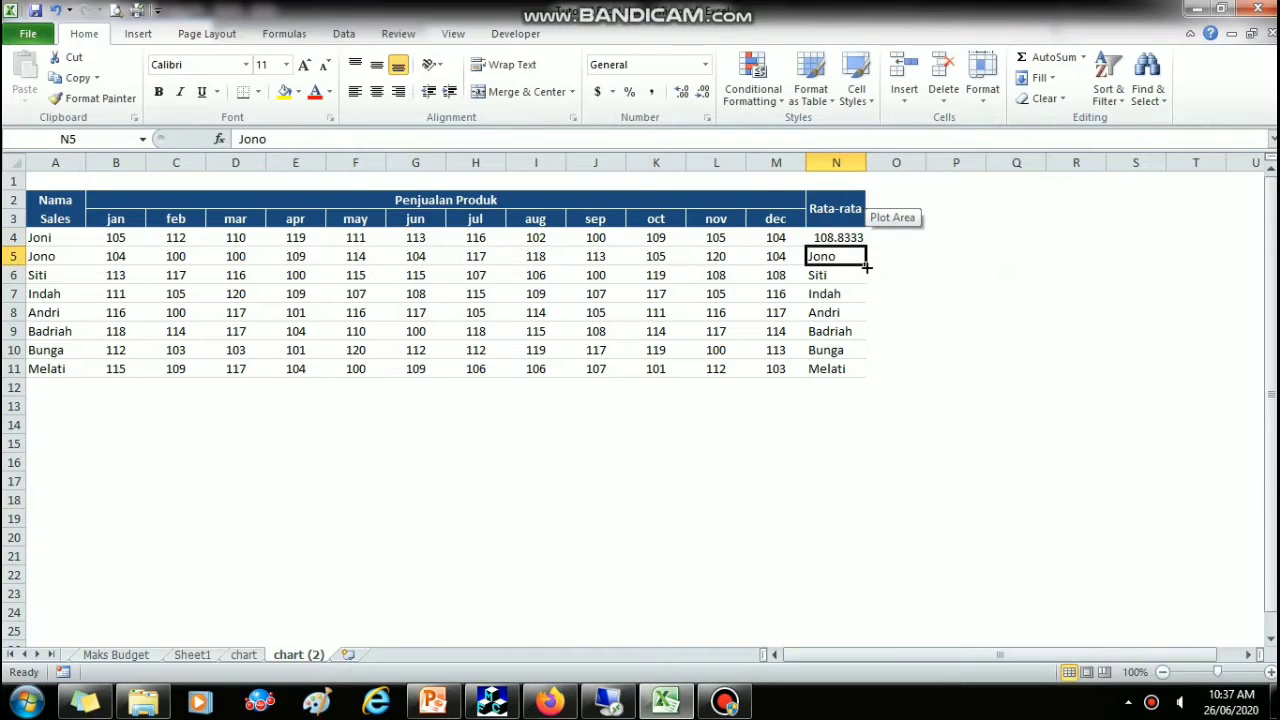
Step: Format the average in N4 with comma style and fill the formula down to N11
click(846, 238)
click(651, 91)
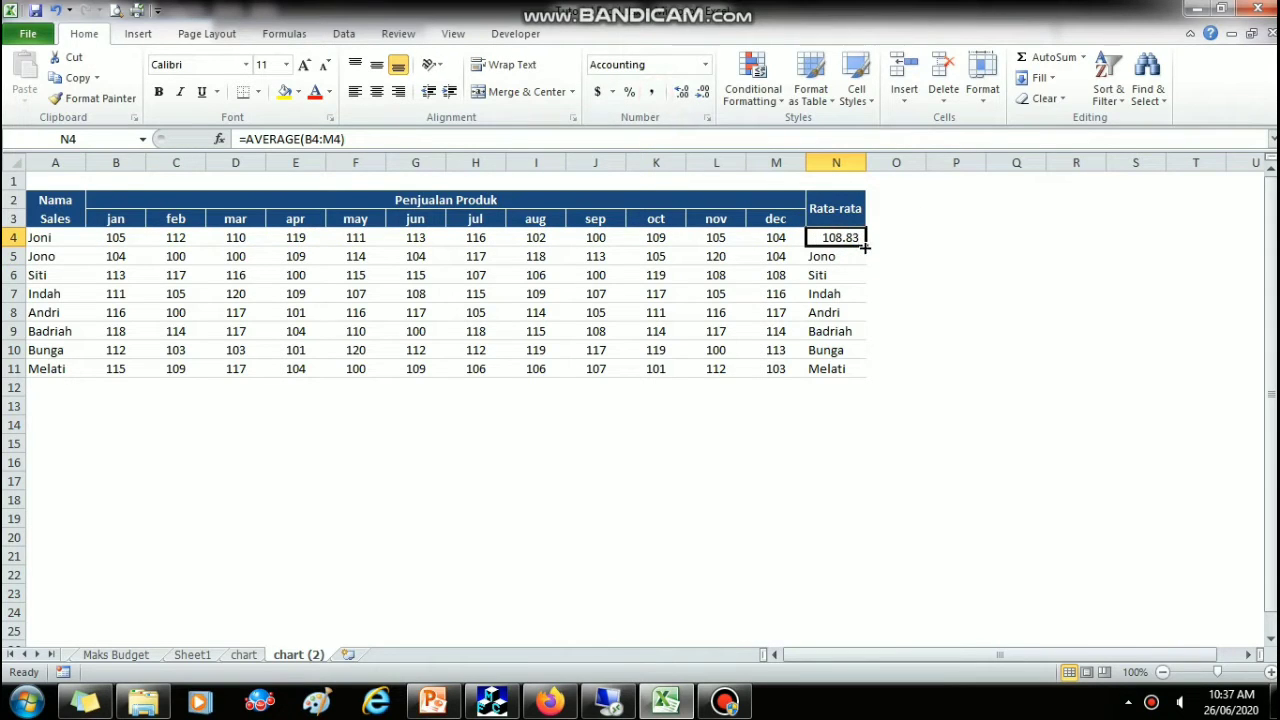
drag(864, 245, 860, 374)
click(905, 270)
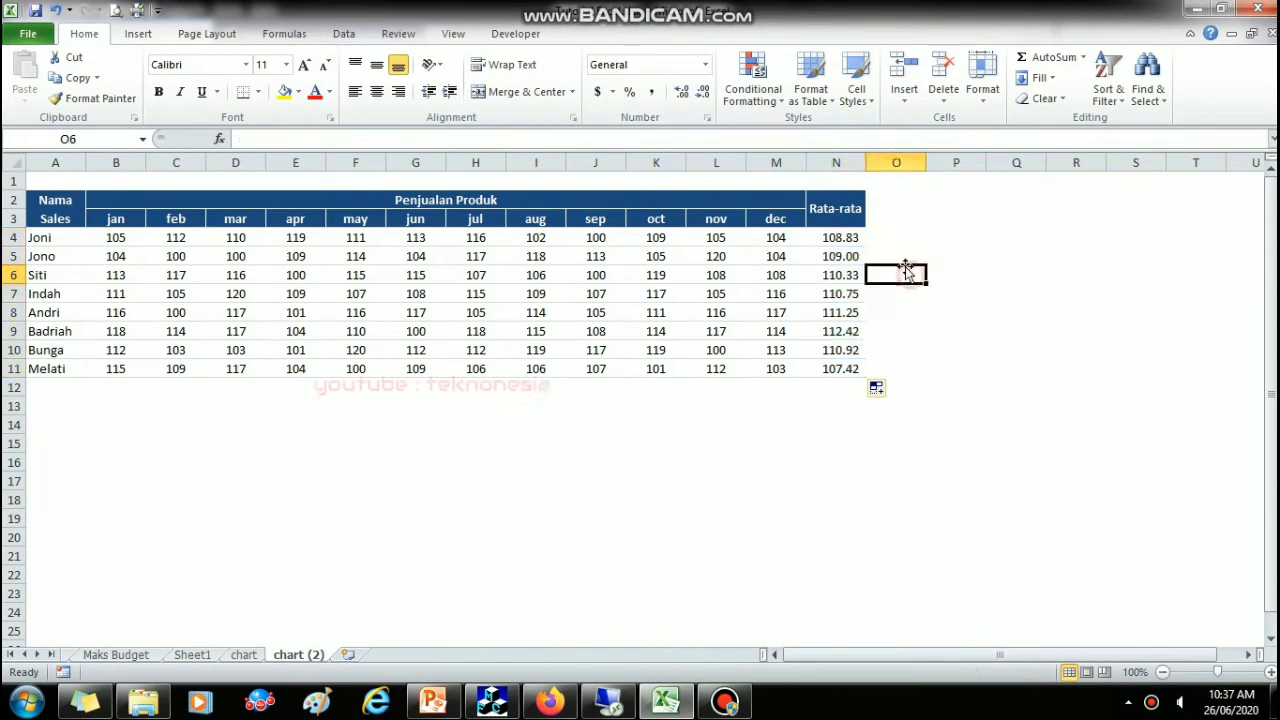
Step: Try to turn on filtering for the whole table, A2:N11, including both header rows
drag(84, 216, 838, 375)
click(1110, 96)
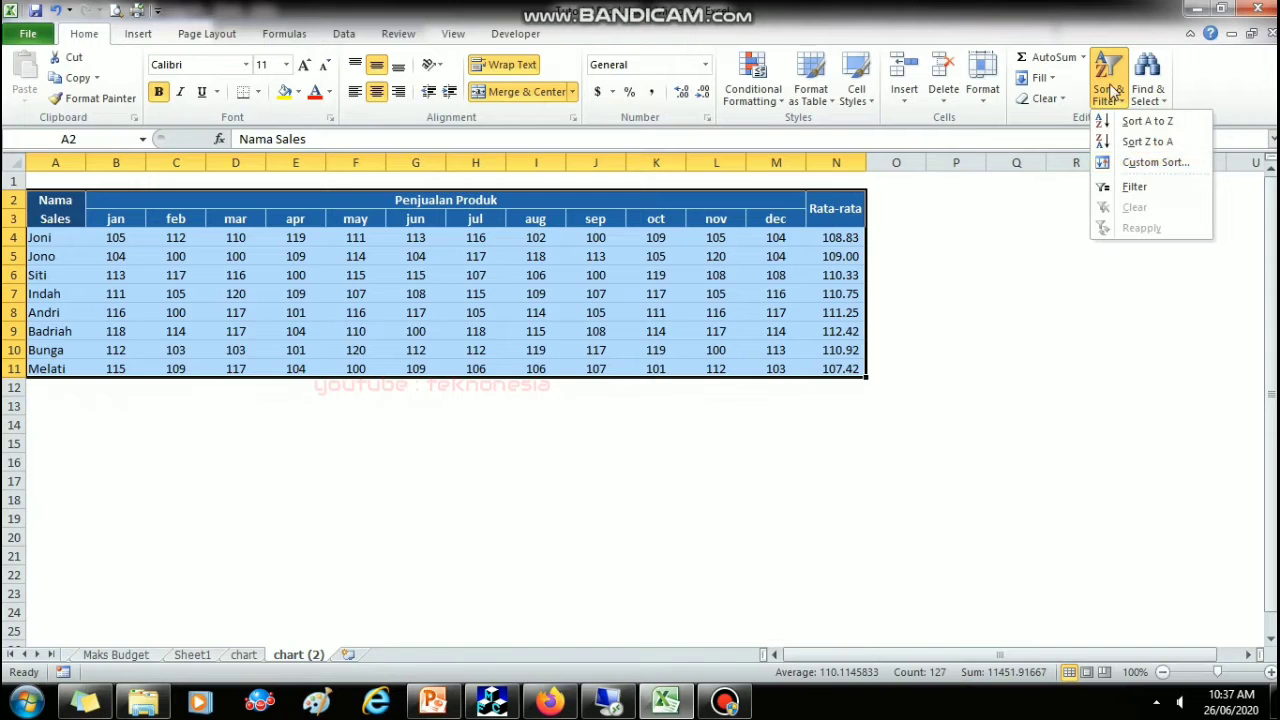
click(1135, 188)
click(896, 256)
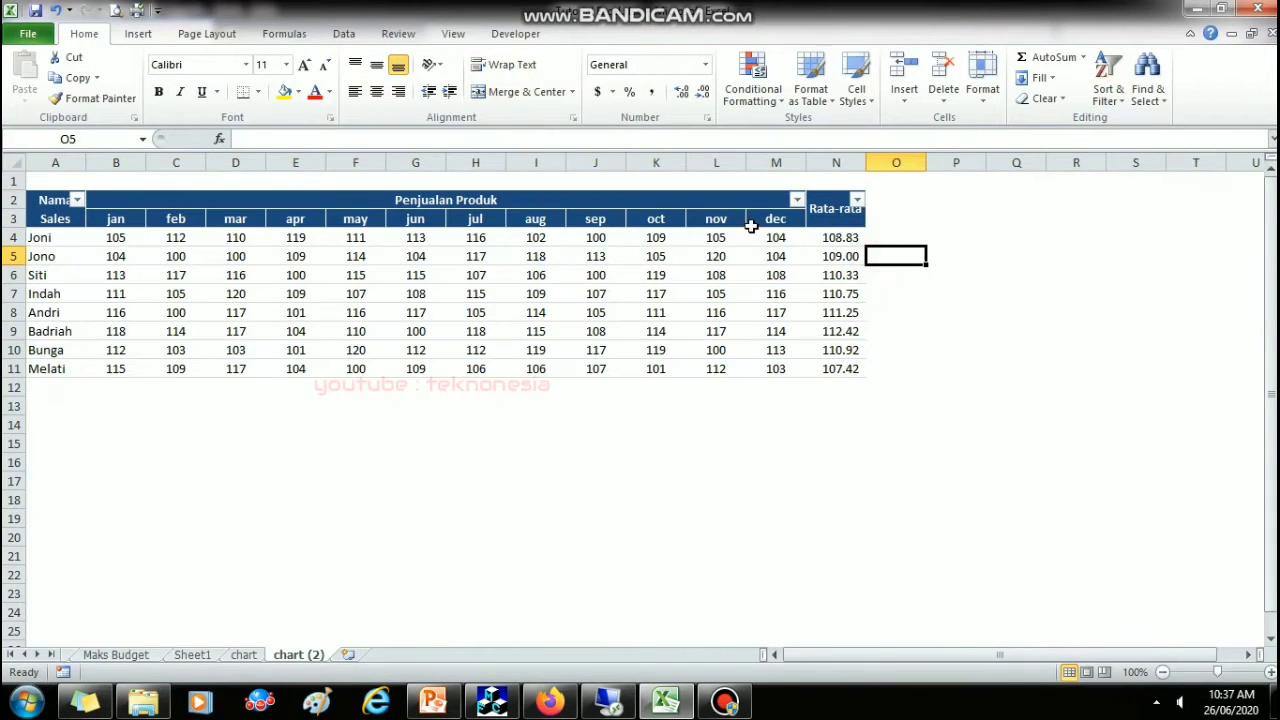
click(774, 219)
click(777, 256)
click(774, 220)
click(777, 256)
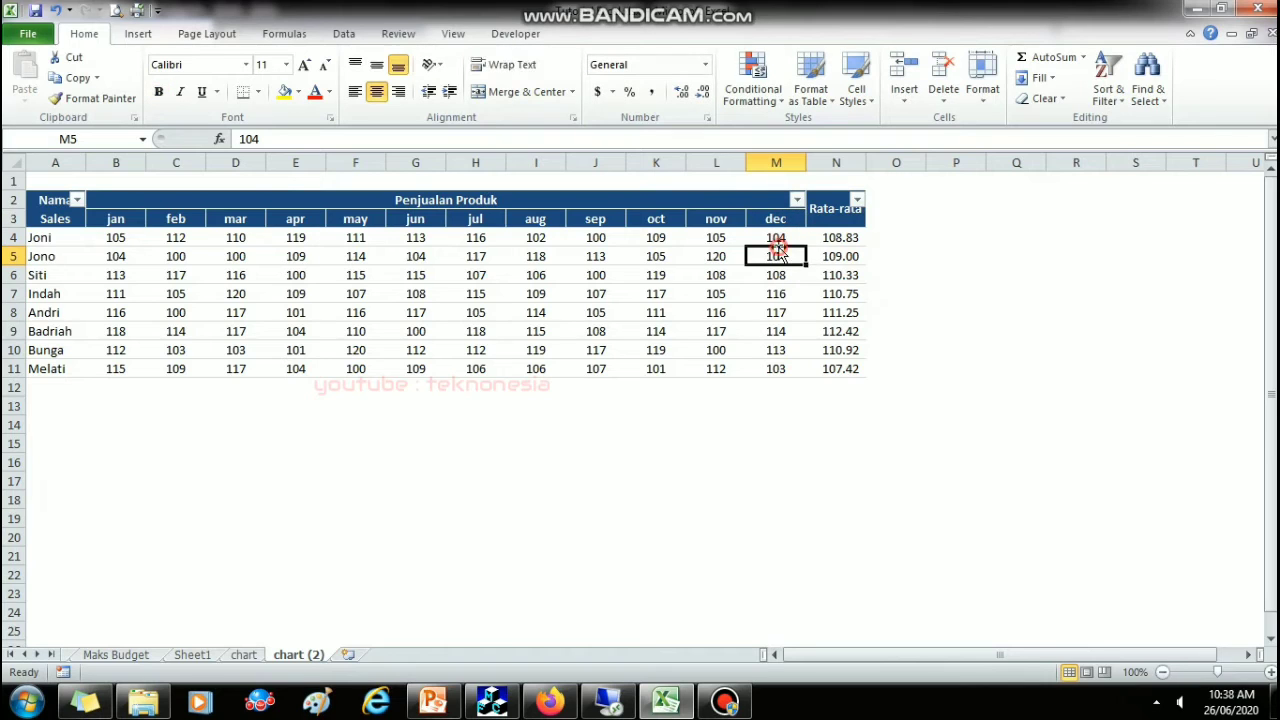
click(678, 222)
double_click(686, 228)
click(799, 201)
click(946, 251)
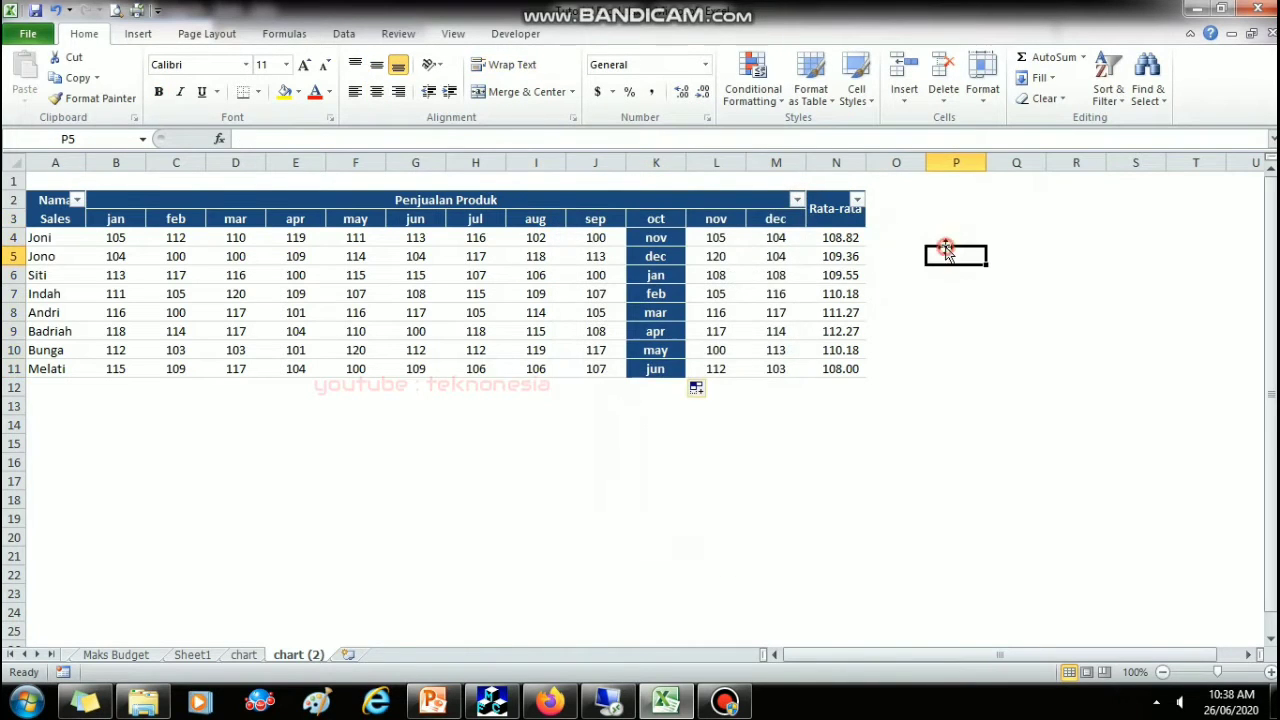
click(770, 293)
click(55, 12)
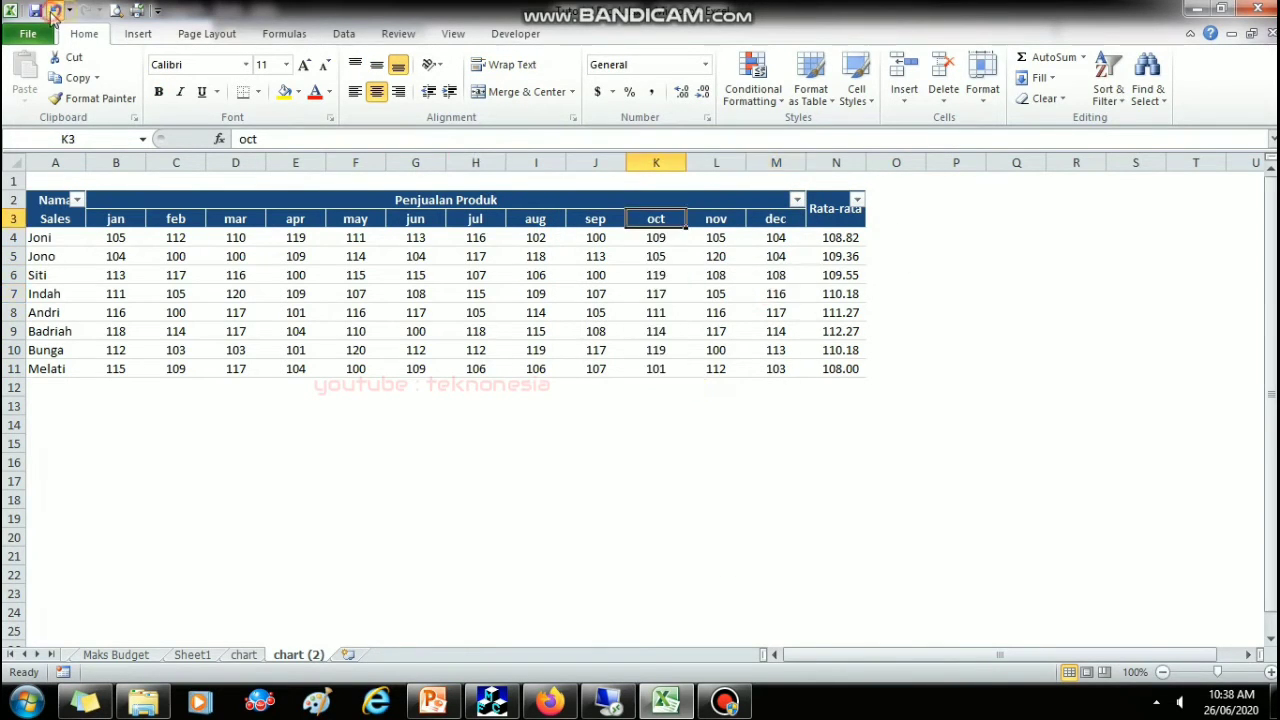
click(617, 237)
click(597, 218)
click(545, 218)
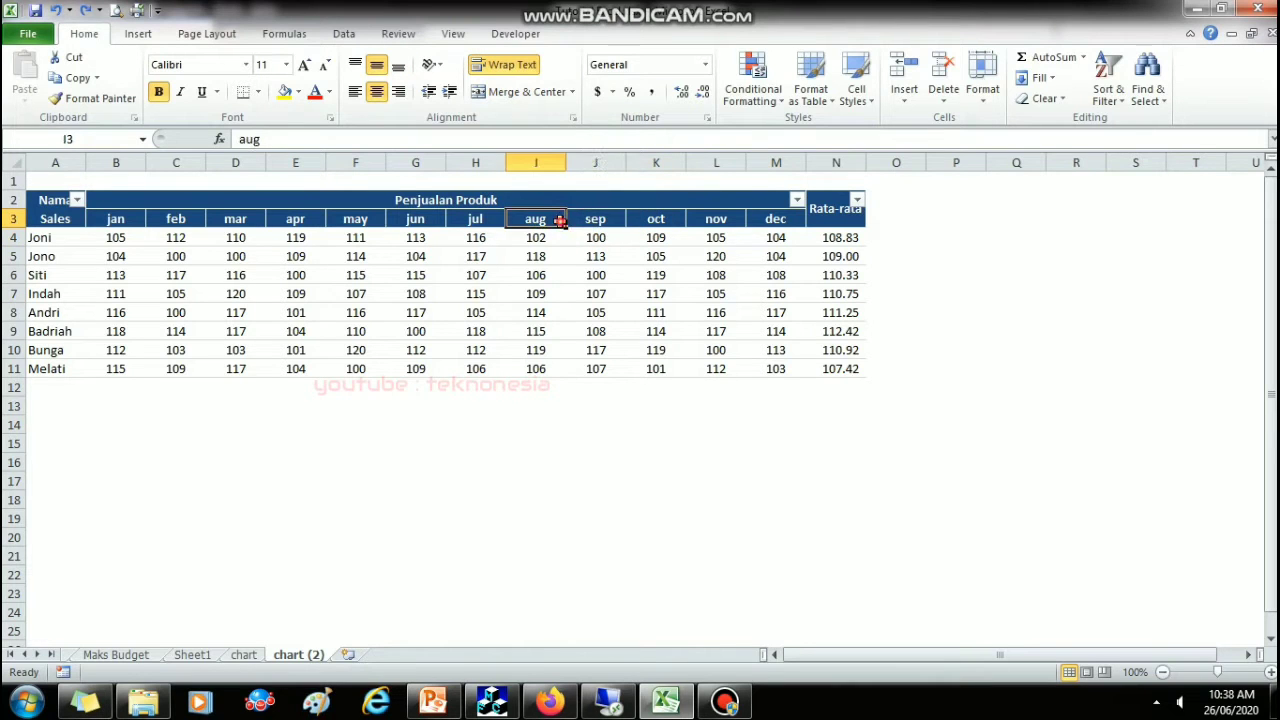
click(480, 218)
Step: Examine the filter options offered for the merged Nama Sales and Rata-rata headers
click(55, 205)
click(76, 200)
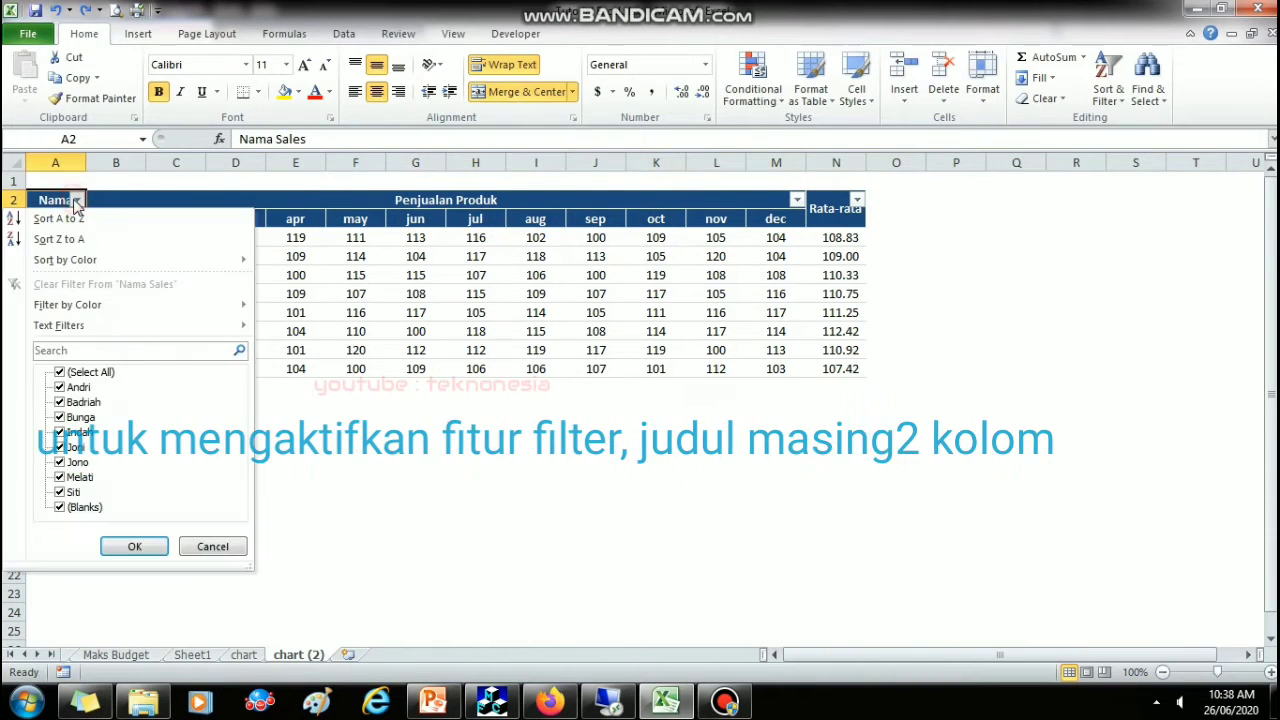
key(Escape)
click(857, 201)
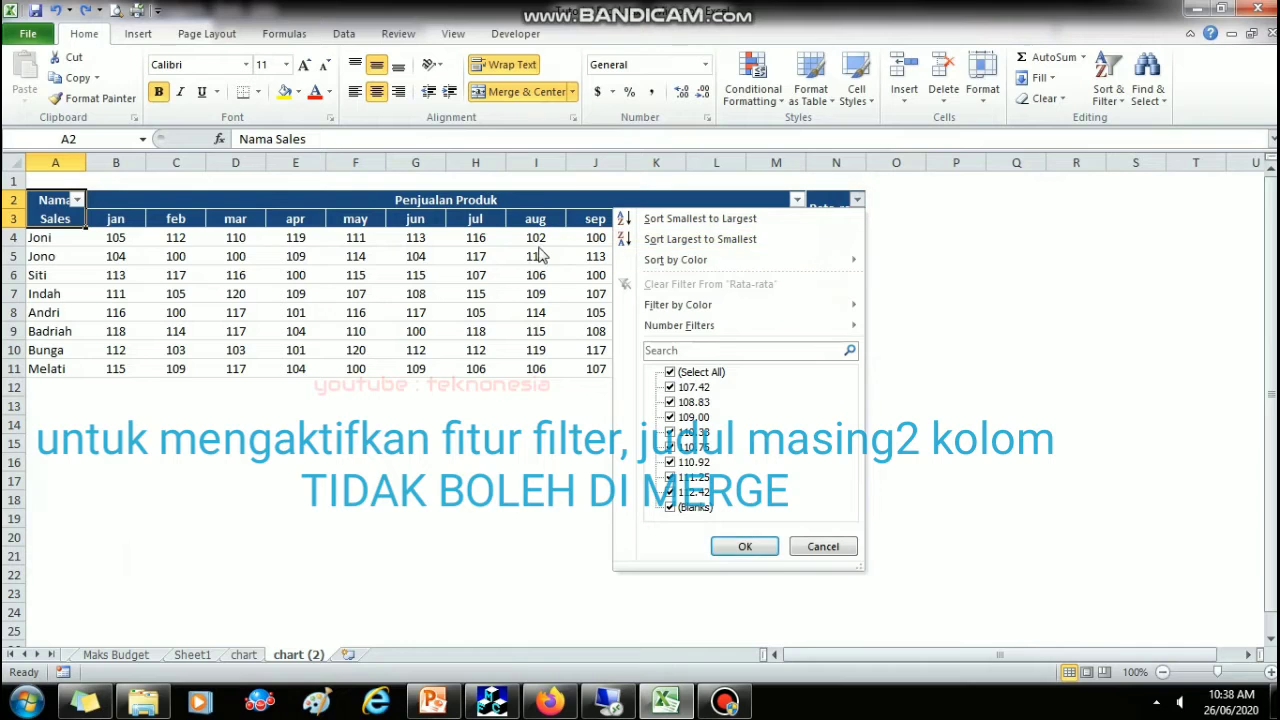
key(Escape)
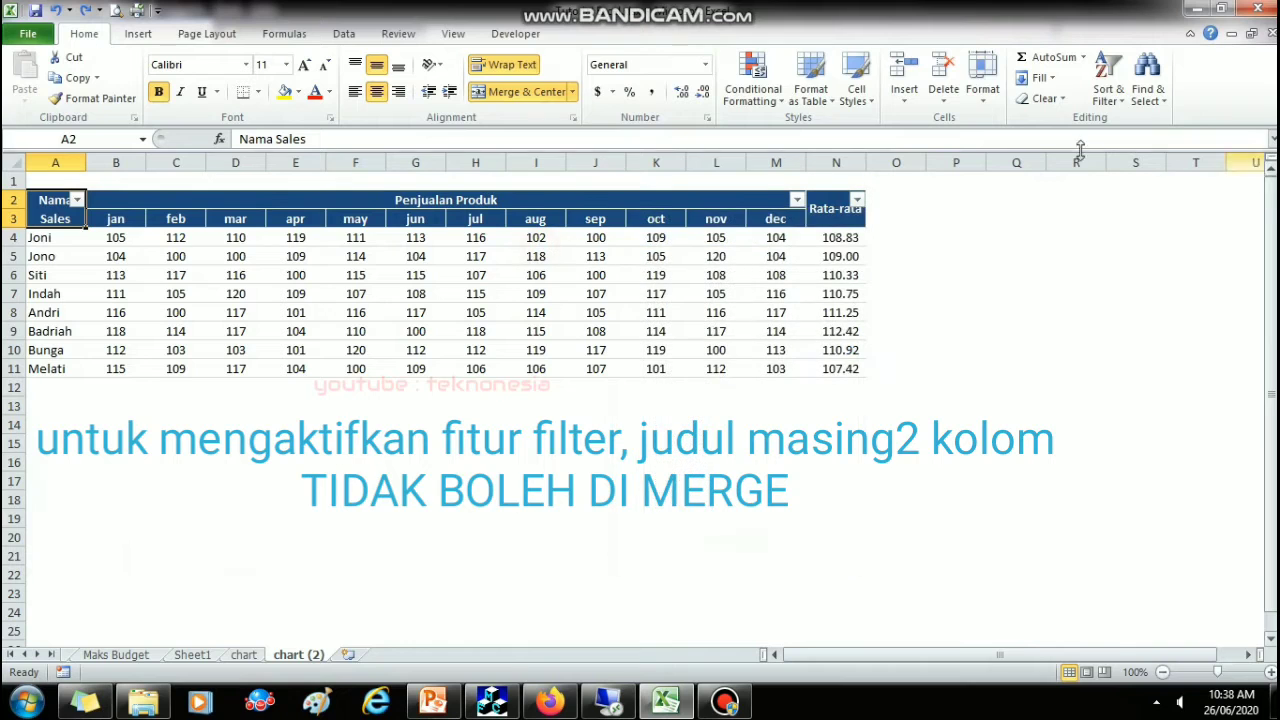
Step: Remove the filter from the table
click(1108, 90)
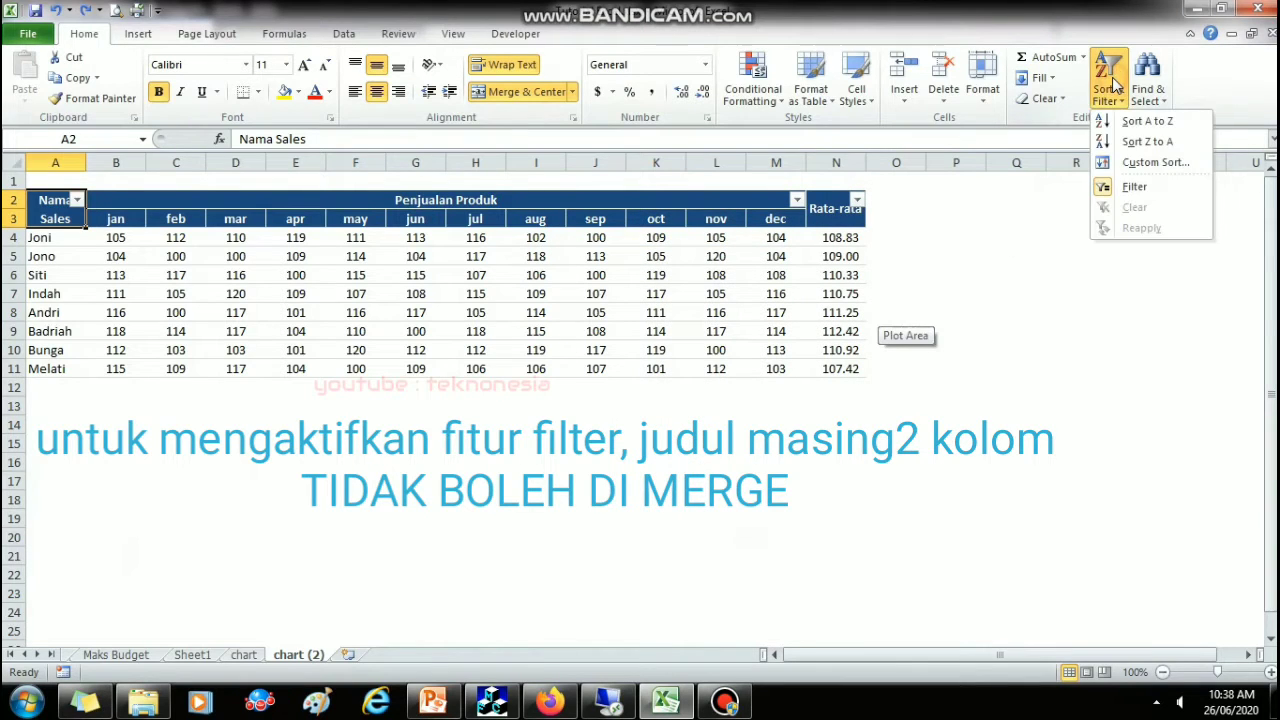
click(1120, 187)
click(948, 291)
Step: Unmerge the Nama Sales header and copy A2 into A3 so the second header row has its own title
drag(55, 210, 790, 220)
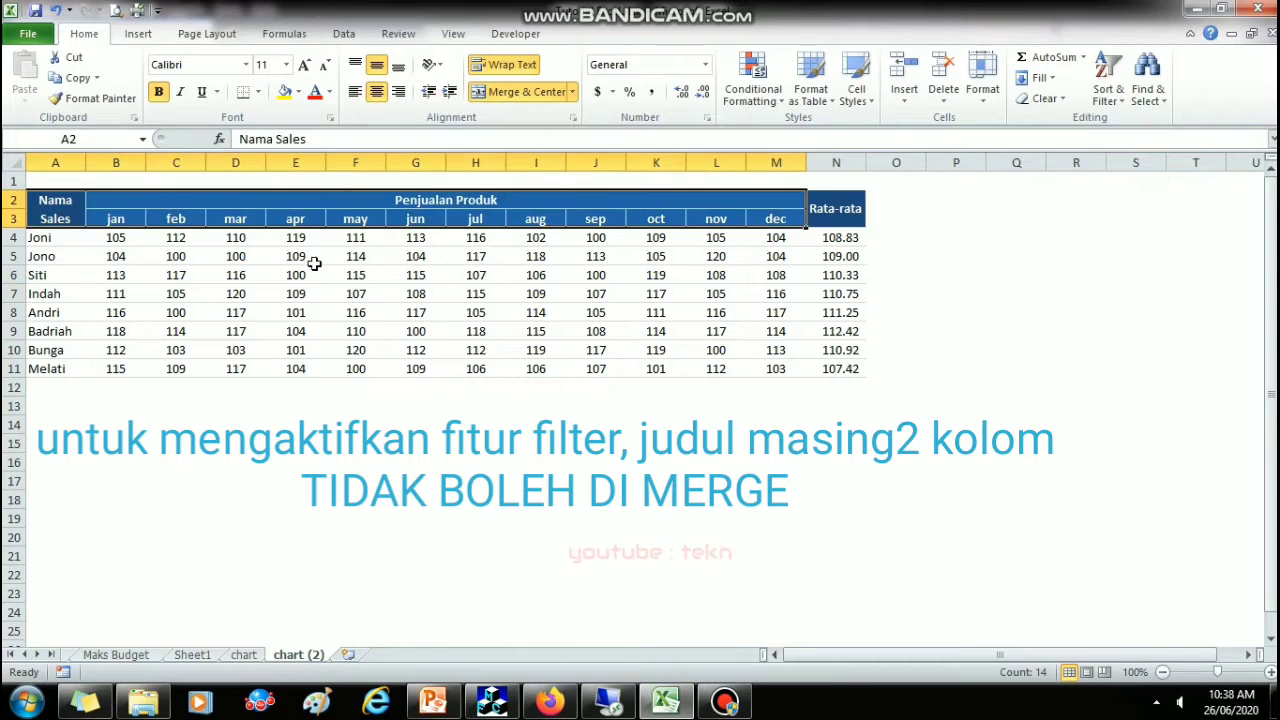
click(235, 256)
click(55, 219)
click(522, 92)
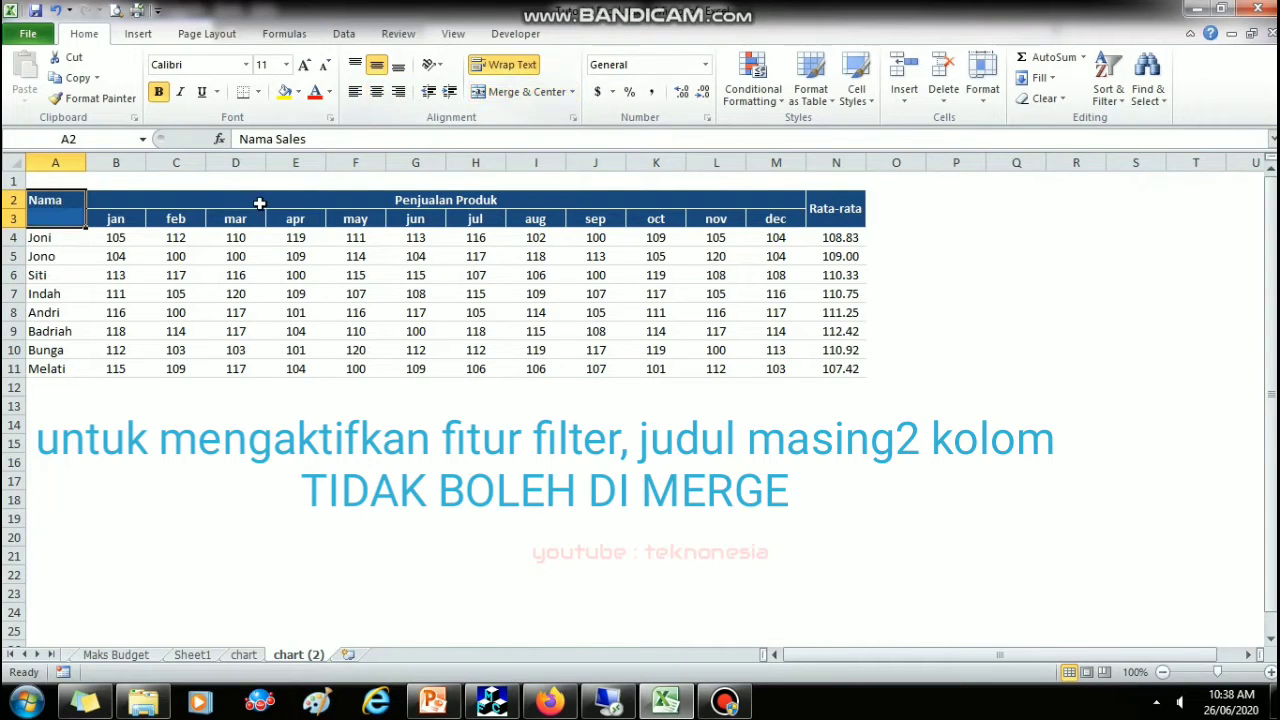
click(54, 203)
key(ctrl+c)
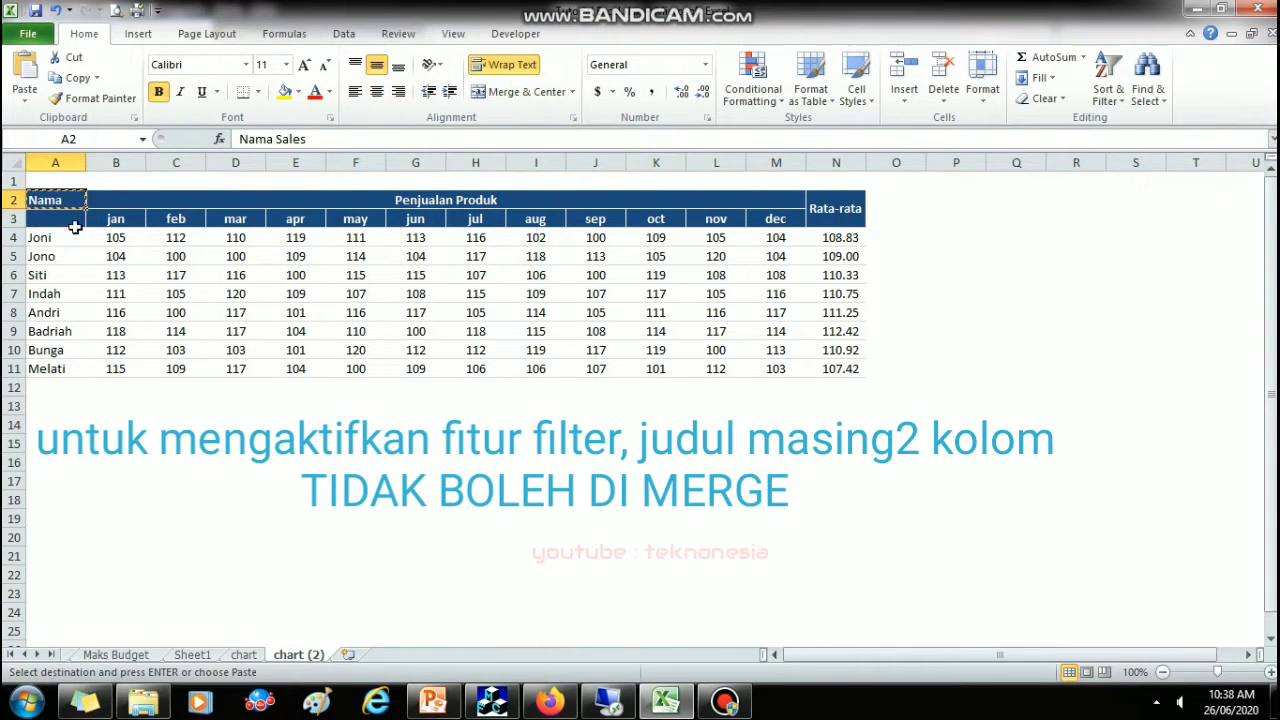
click(62, 220)
key(ctrl+v)
Step: Unmerge the Rata-rata header and copy N2 into N3
click(838, 215)
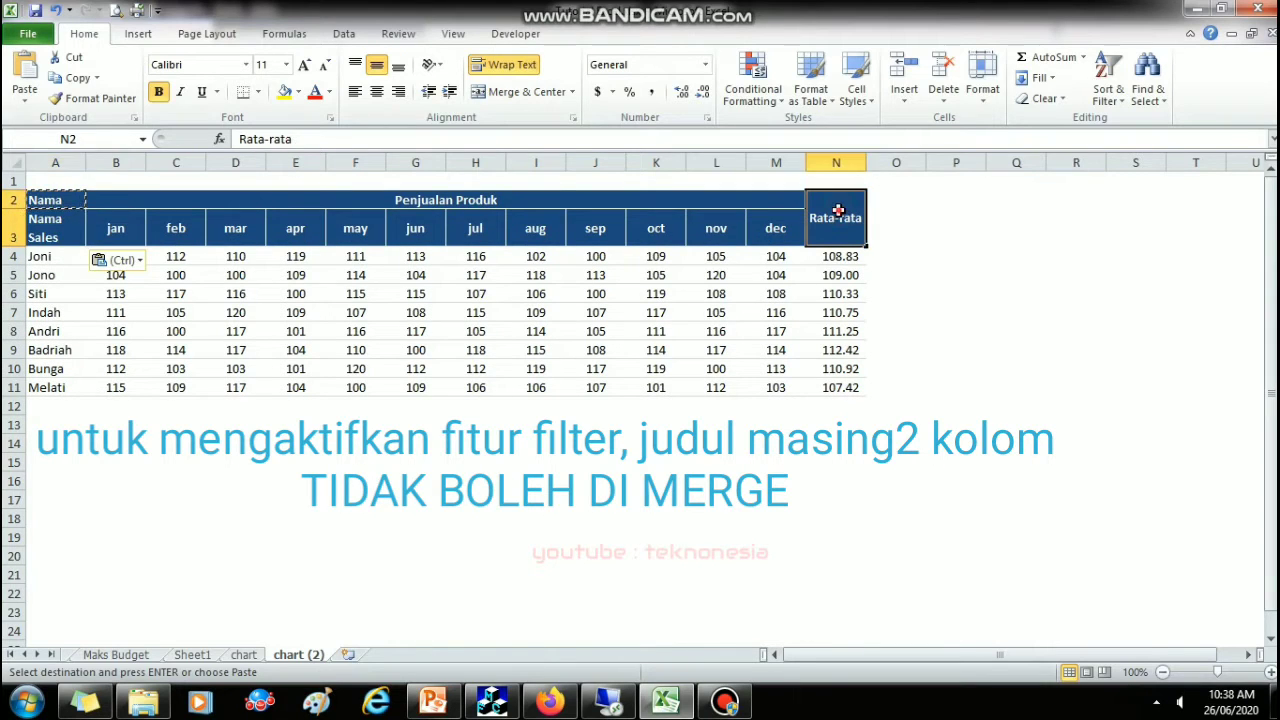
click(492, 96)
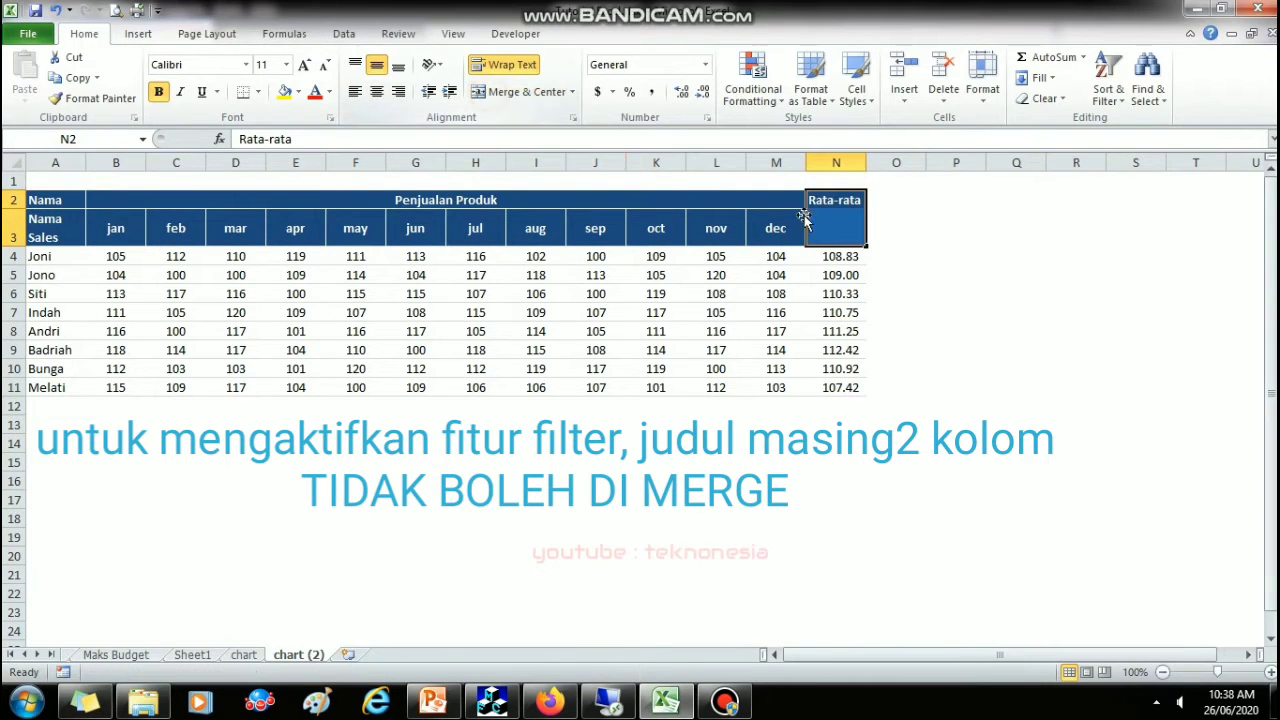
click(835, 200)
key(ctrl+c)
click(836, 230)
key(ctrl+v)
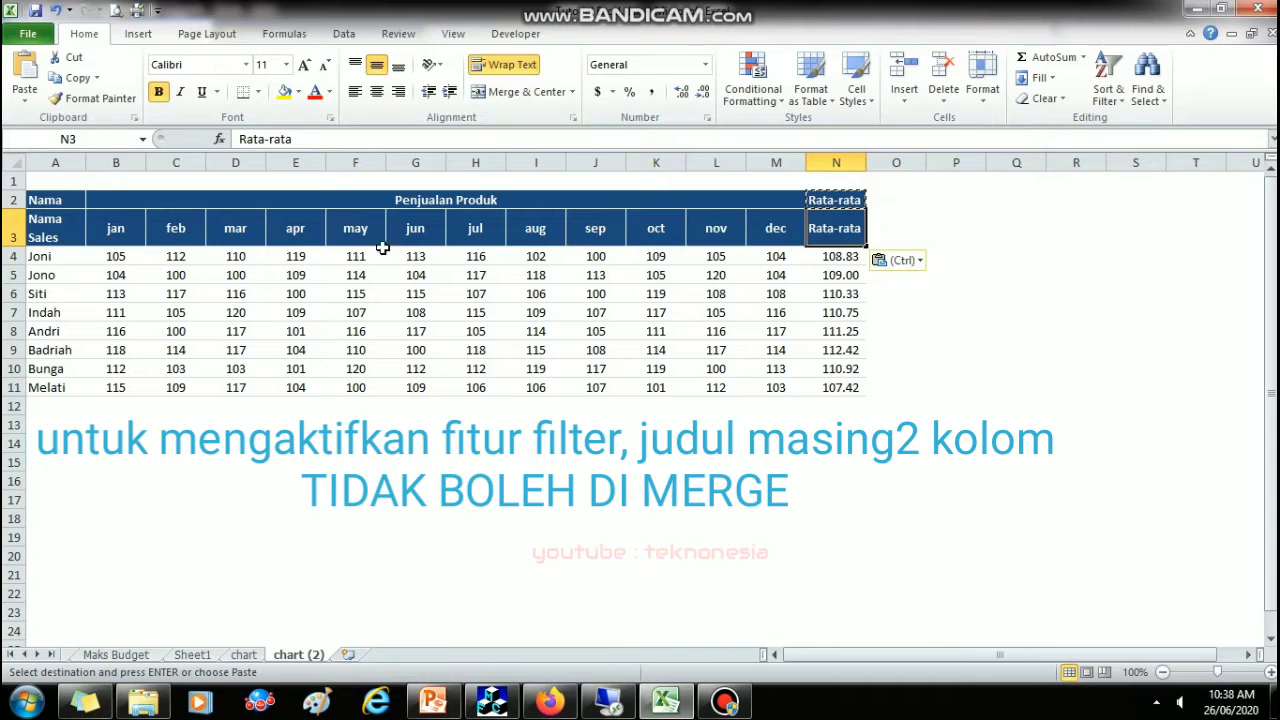
Step: Turn on filtering for the range A3:N11, with row 3 as the header row
drag(29, 226, 822, 386)
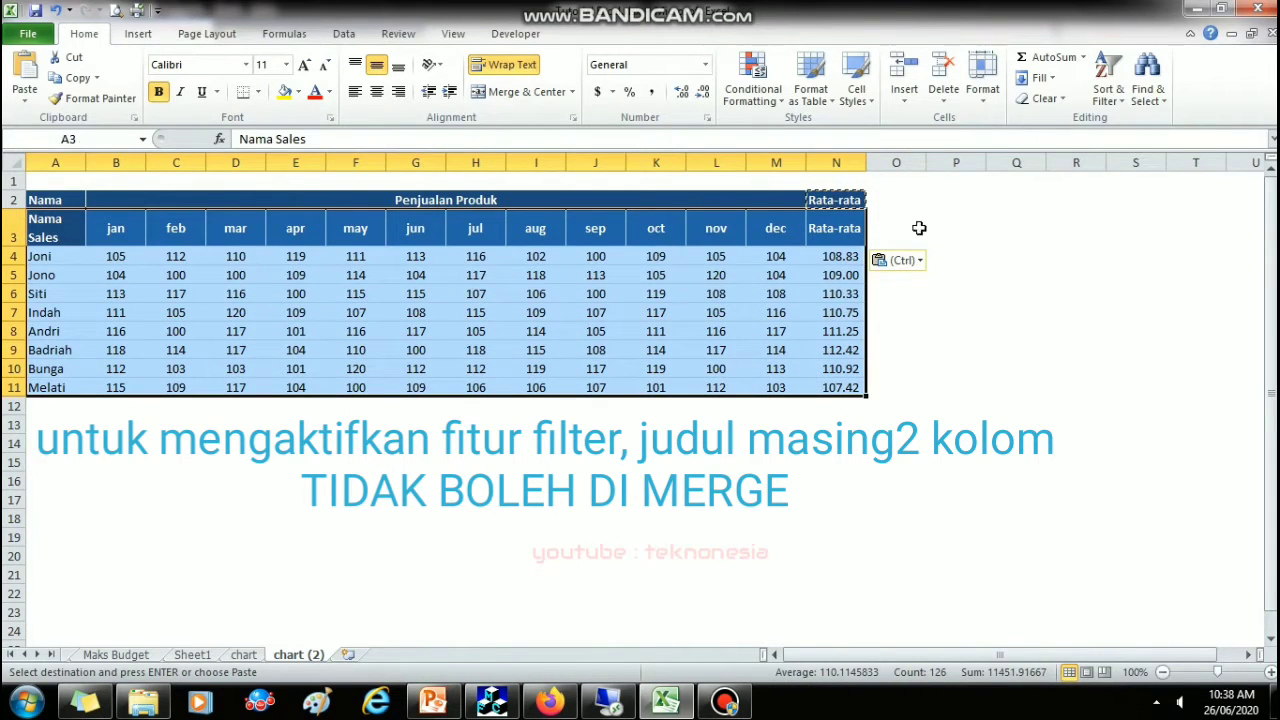
click(1108, 88)
click(1132, 186)
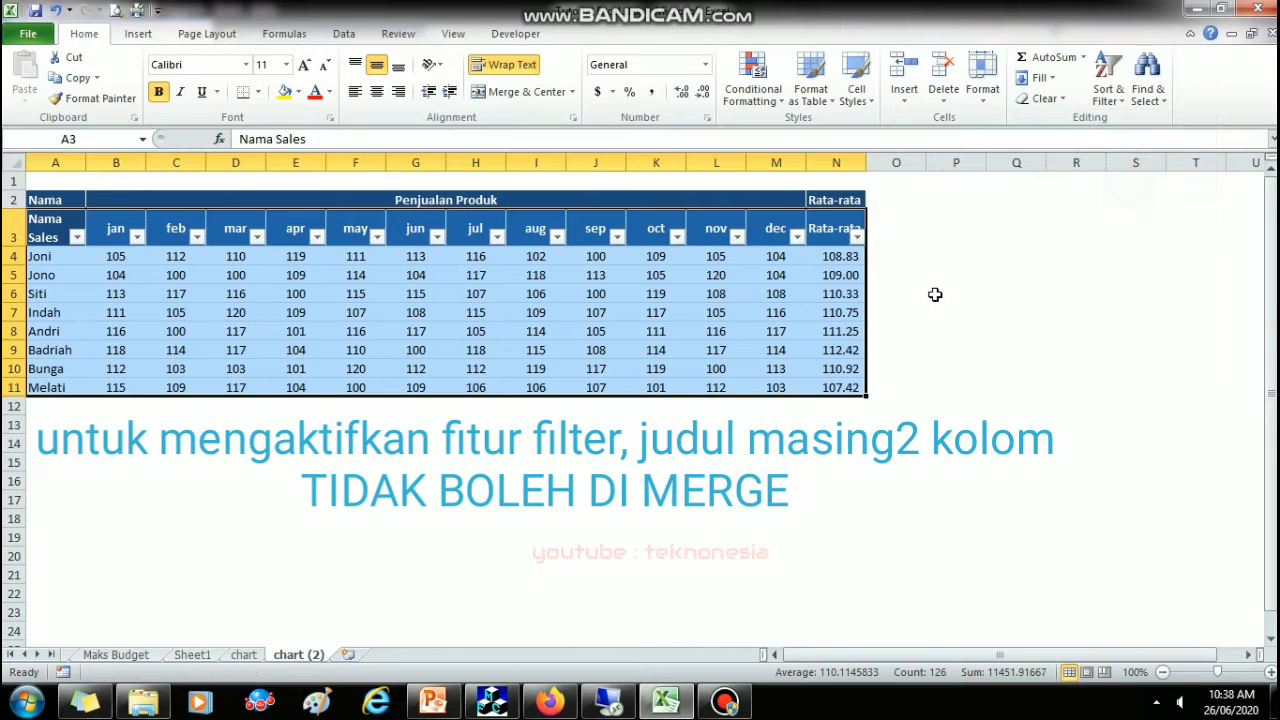
click(935, 294)
Step: Sort the table by Nama Sales from A to Z, and re-sort it by jan from largest to smallest
click(112, 293)
click(76, 237)
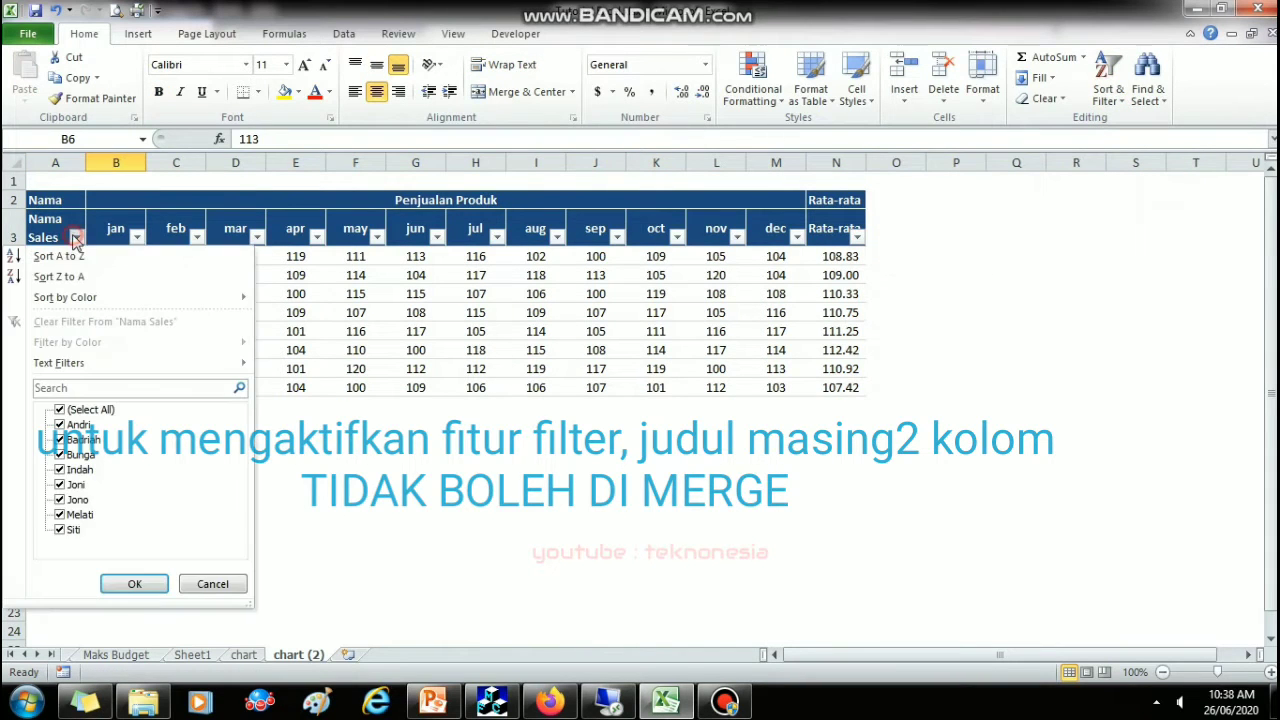
click(75, 258)
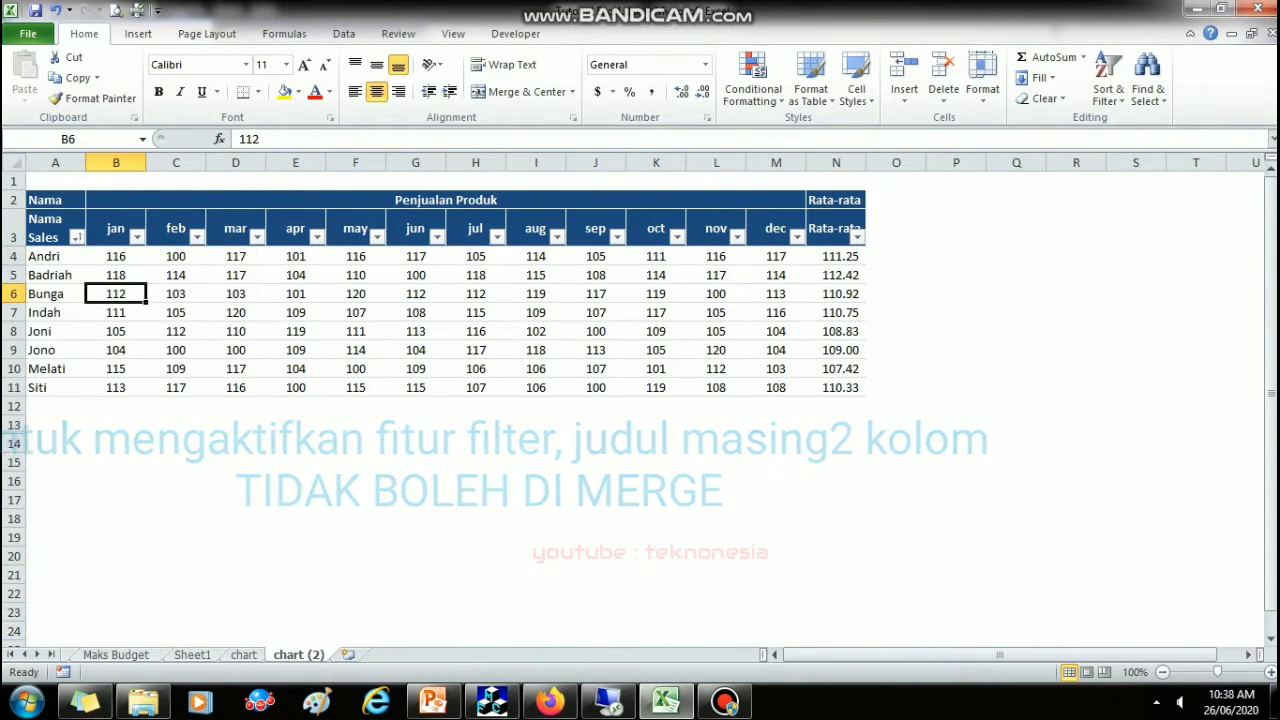
click(137, 237)
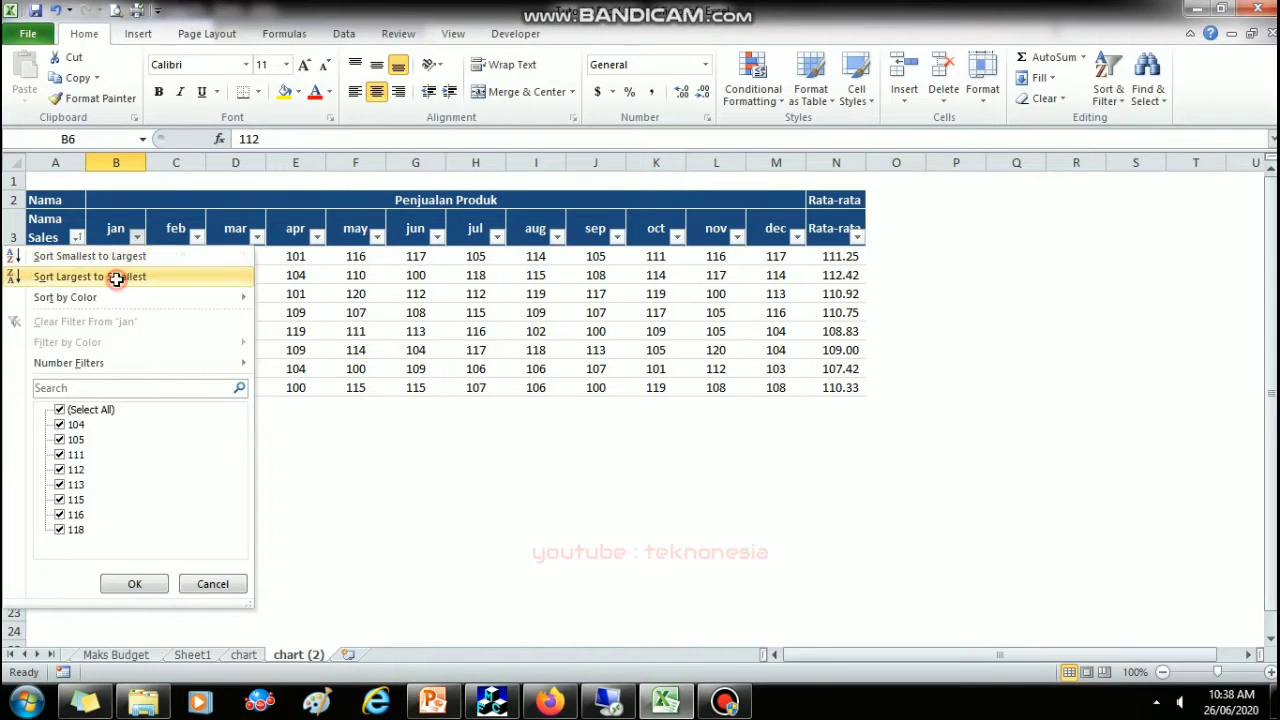
click(118, 276)
Step: Sort the table by Rata-rata from largest to smallest, and re-sort it from smallest to largest
click(857, 237)
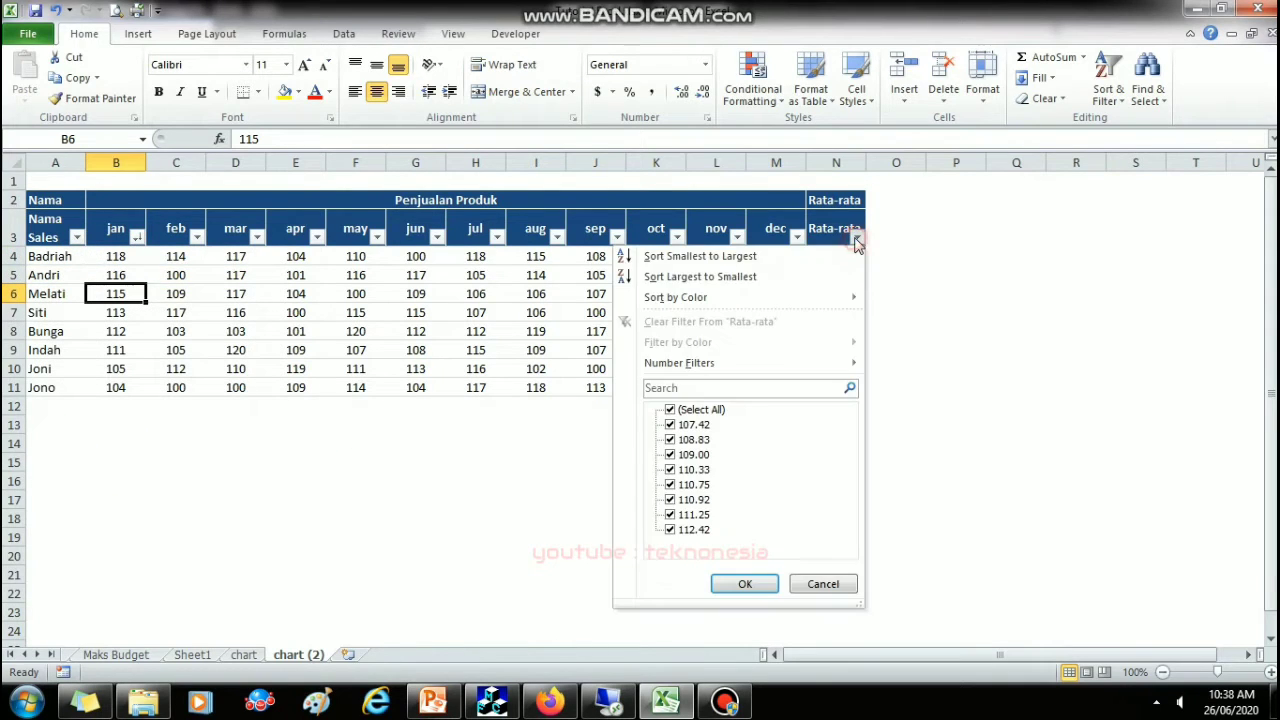
click(749, 283)
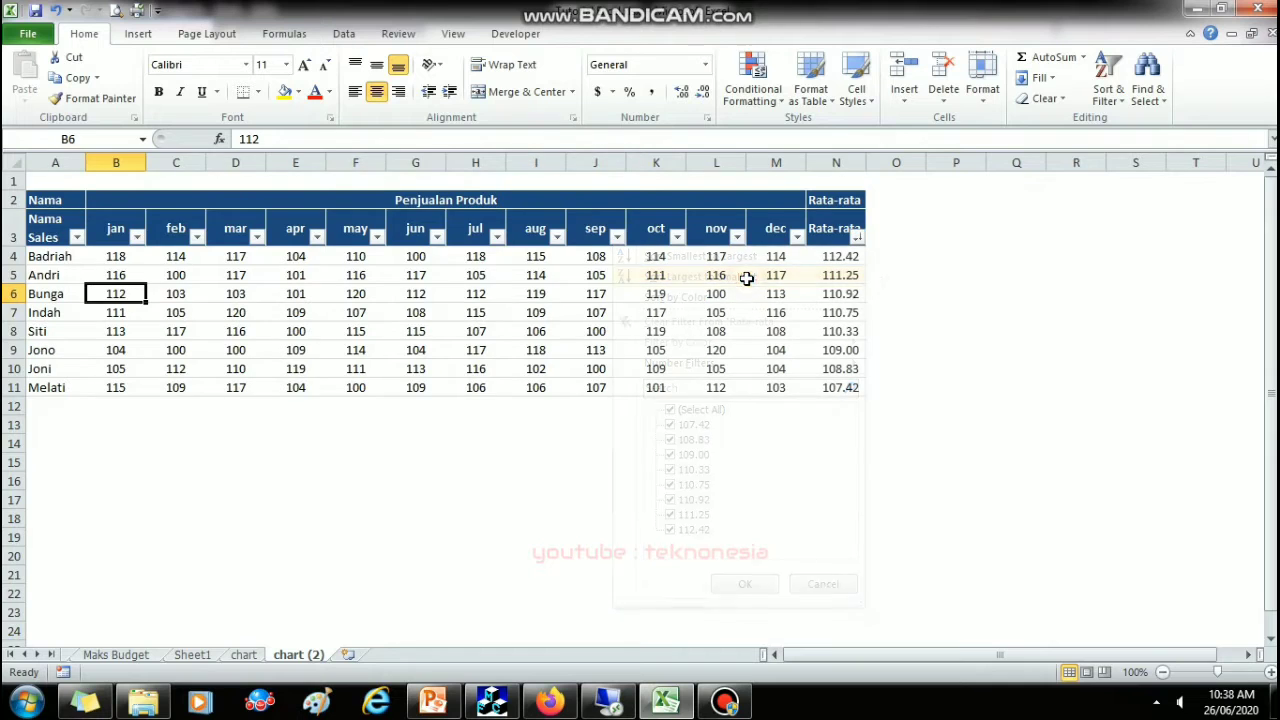
click(857, 237)
click(847, 256)
click(847, 256)
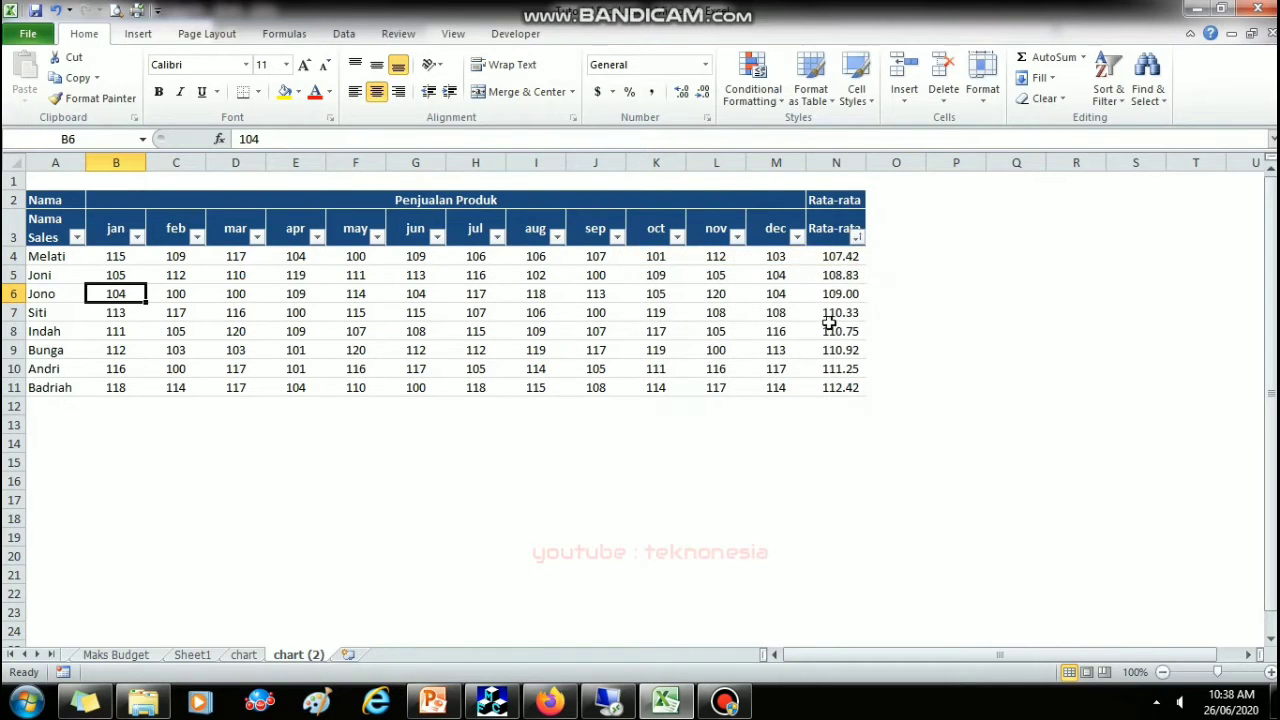
Step: Turn off filtering for the sales table so the header row has no filter controls
click(215, 310)
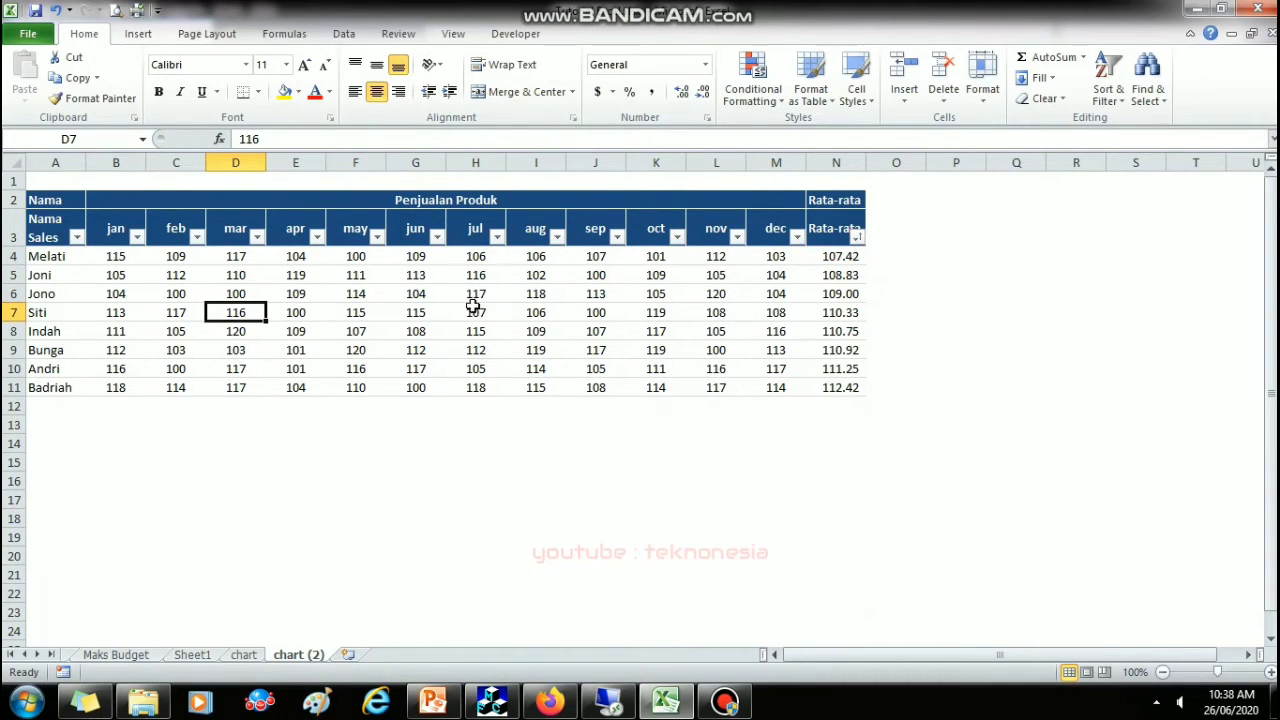
click(730, 278)
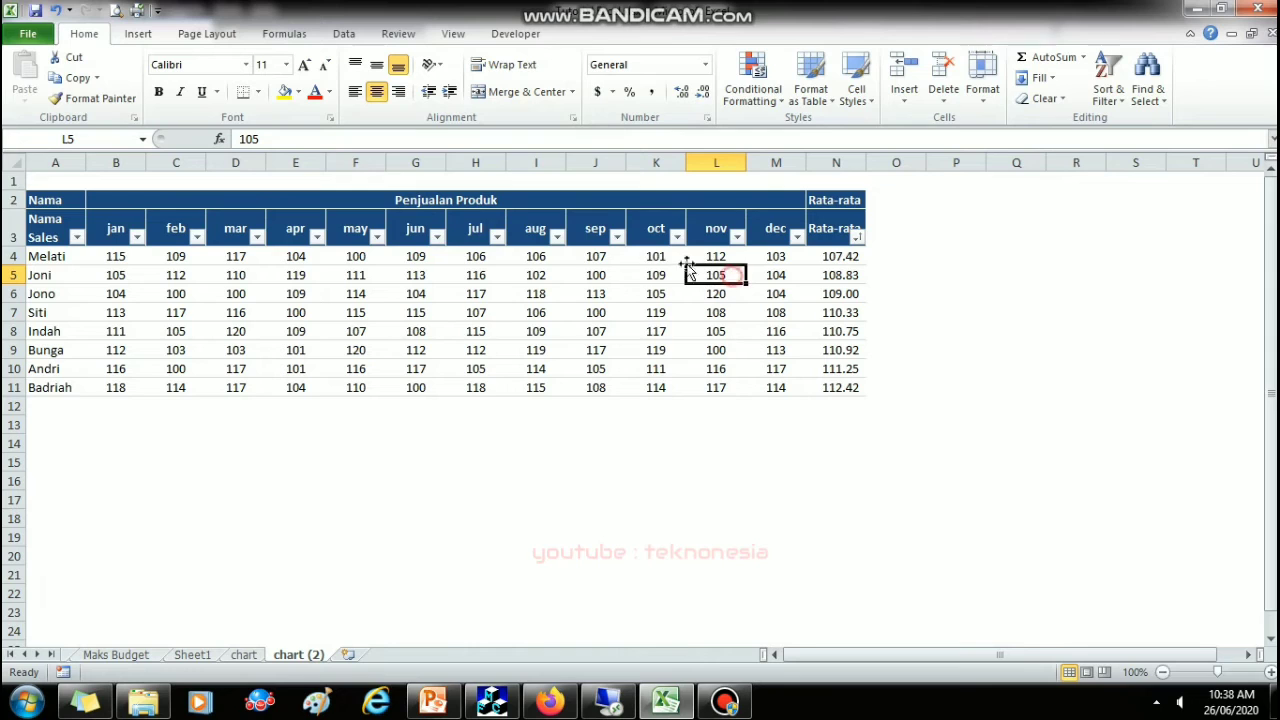
click(1108, 80)
click(1118, 190)
click(668, 405)
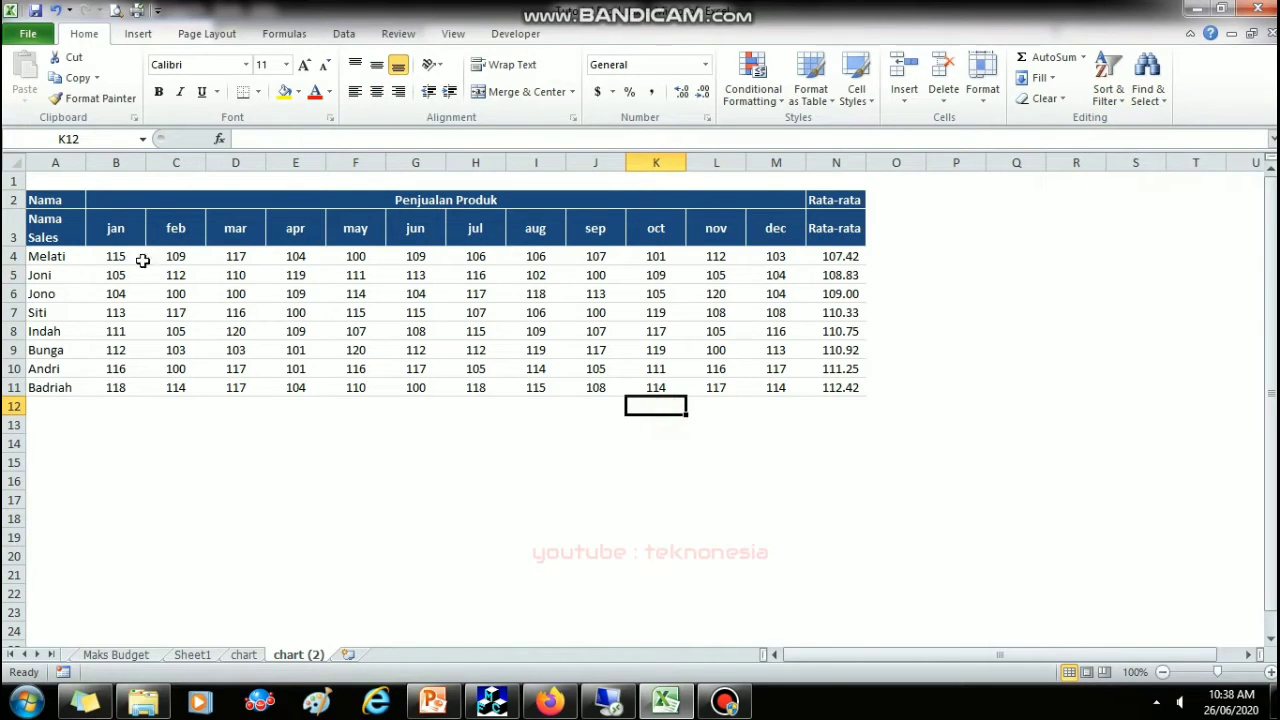
Step: Start a custom sort of the range A3:N11, with row 3 as the header row
drag(56, 219, 840, 230)
click(95, 287)
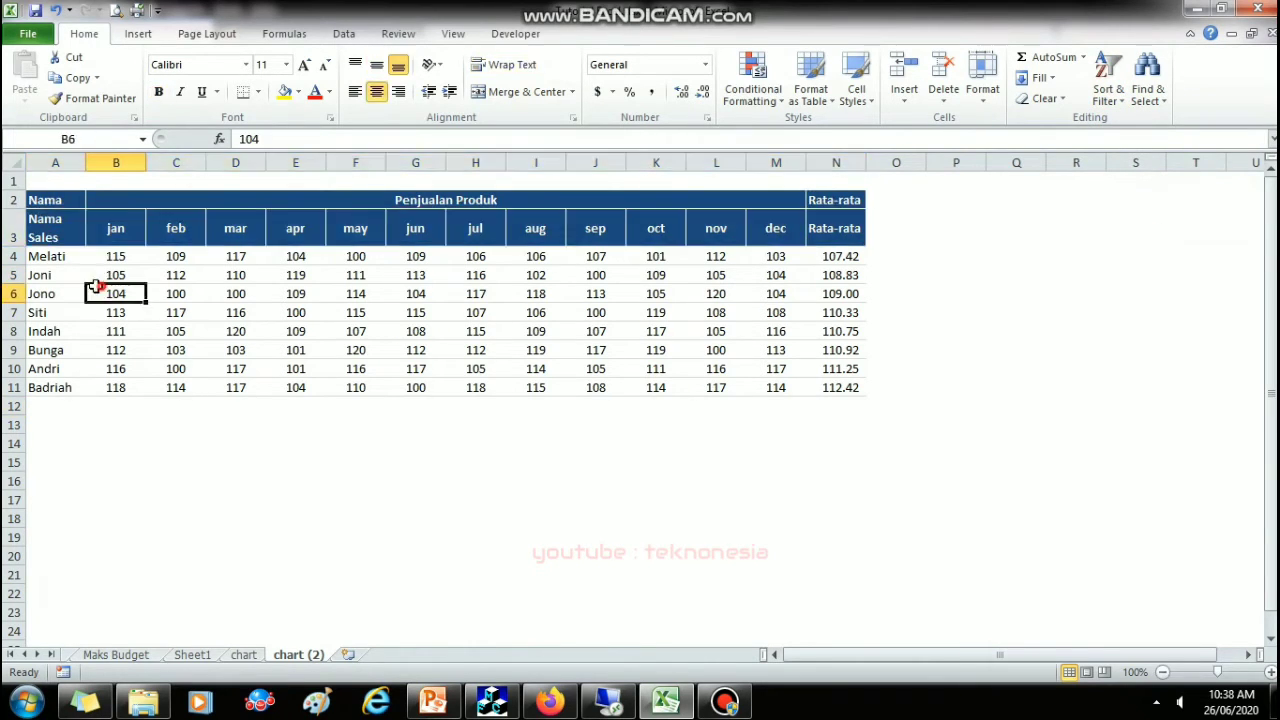
drag(67, 237, 821, 380)
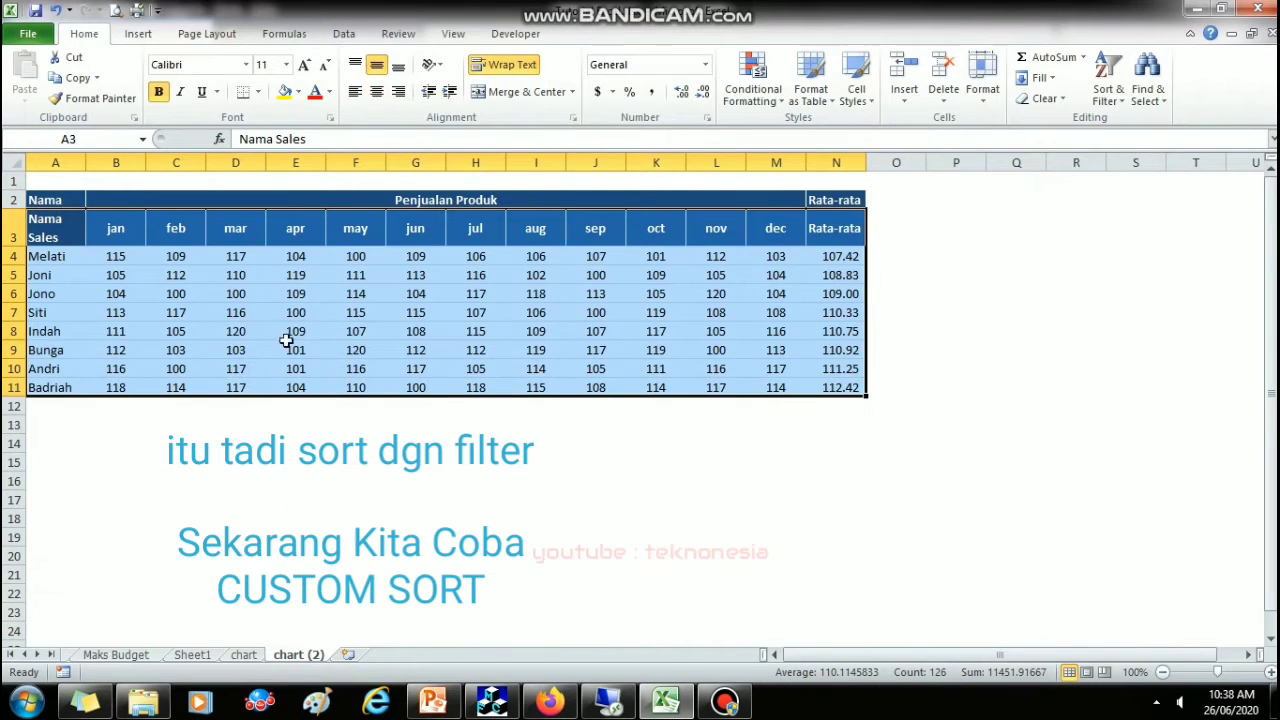
click(316, 310)
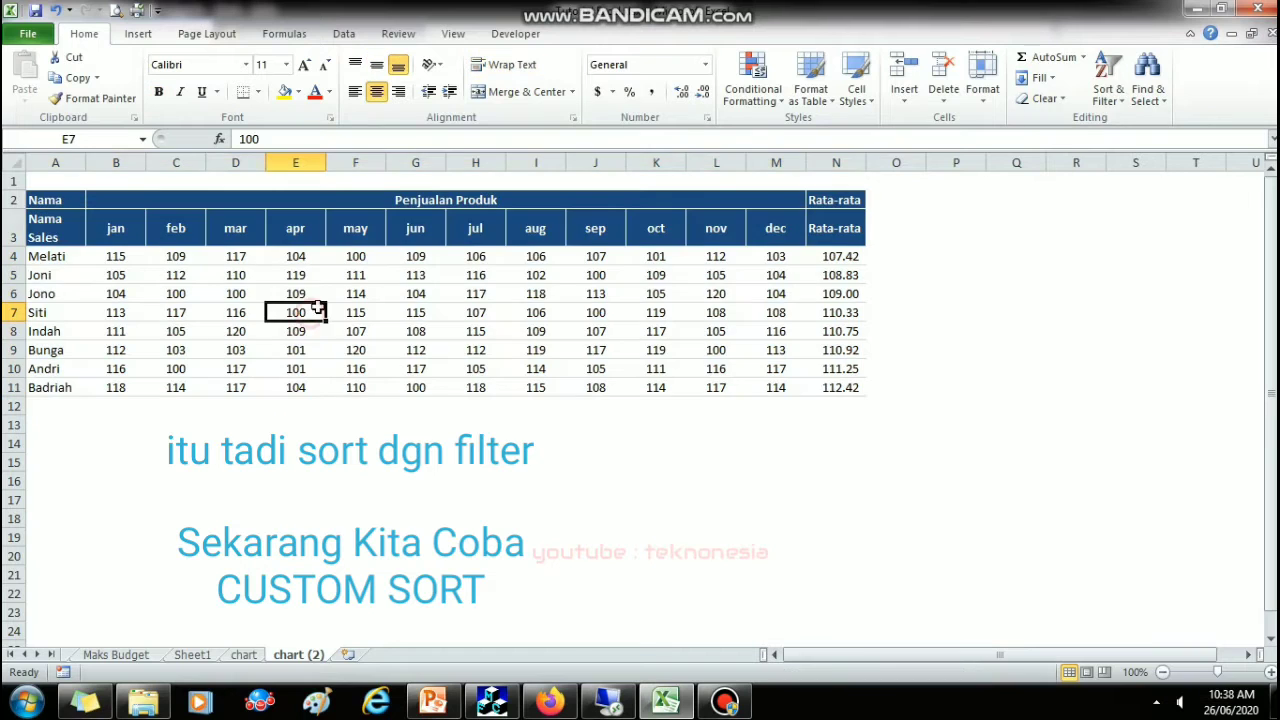
drag(70, 233, 840, 388)
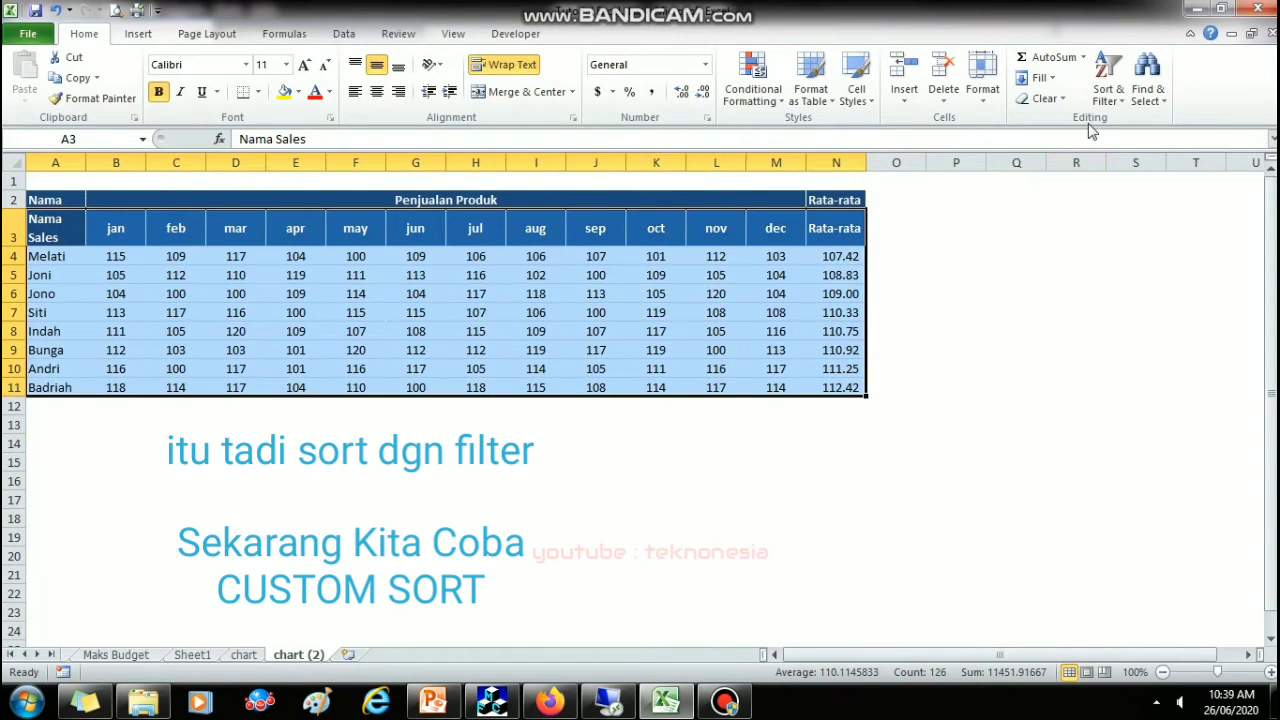
click(1108, 95)
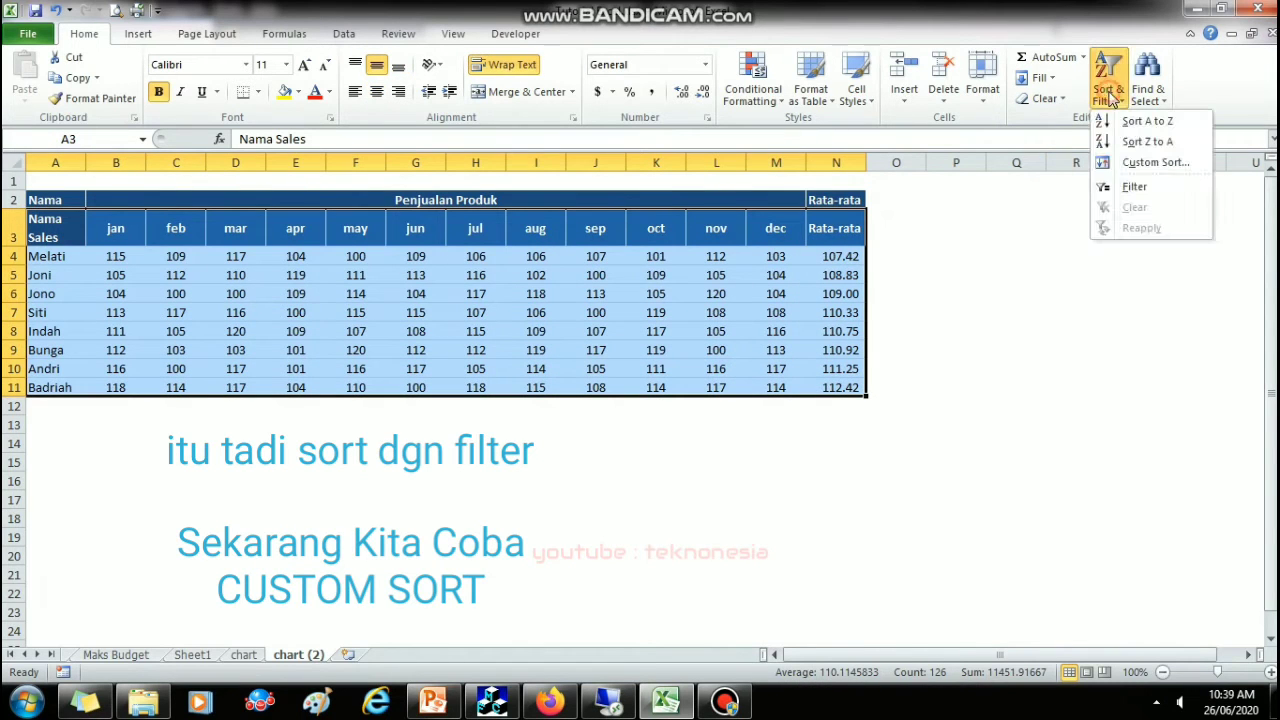
click(1110, 163)
drag(361, 222, 833, 275)
click(787, 345)
click(787, 345)
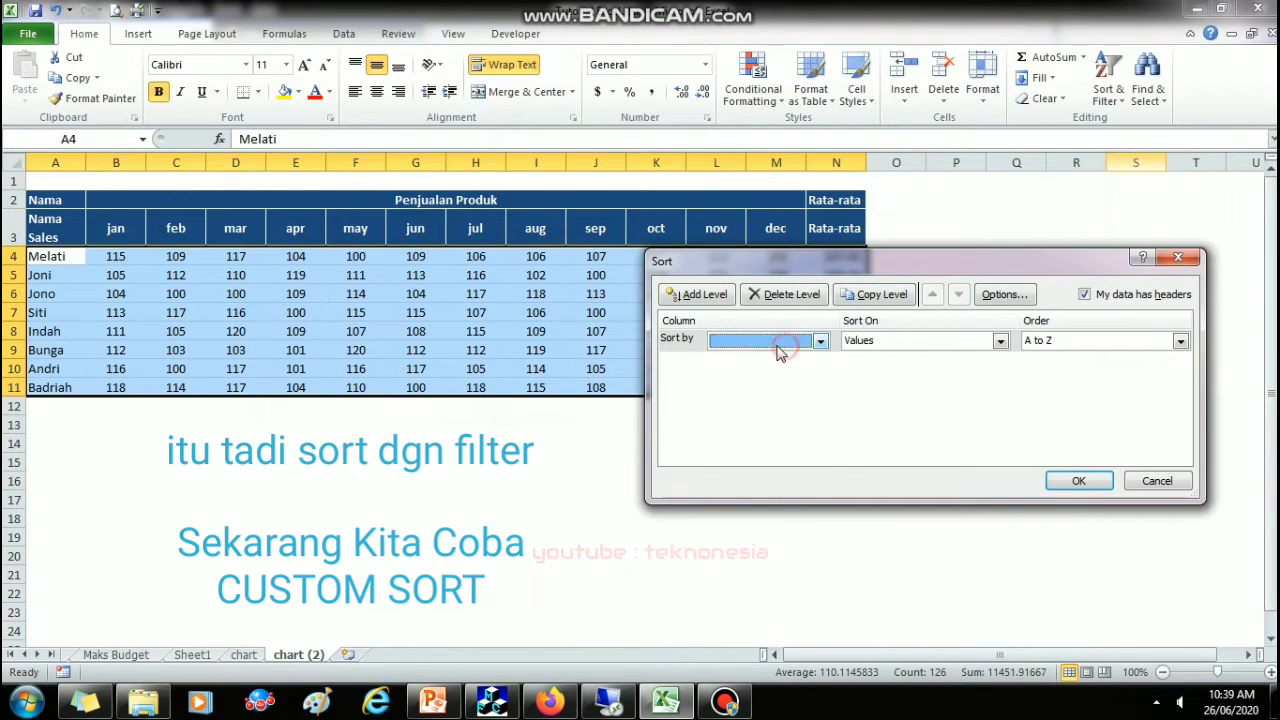
click(900, 342)
click(901, 346)
drag(850, 261, 748, 254)
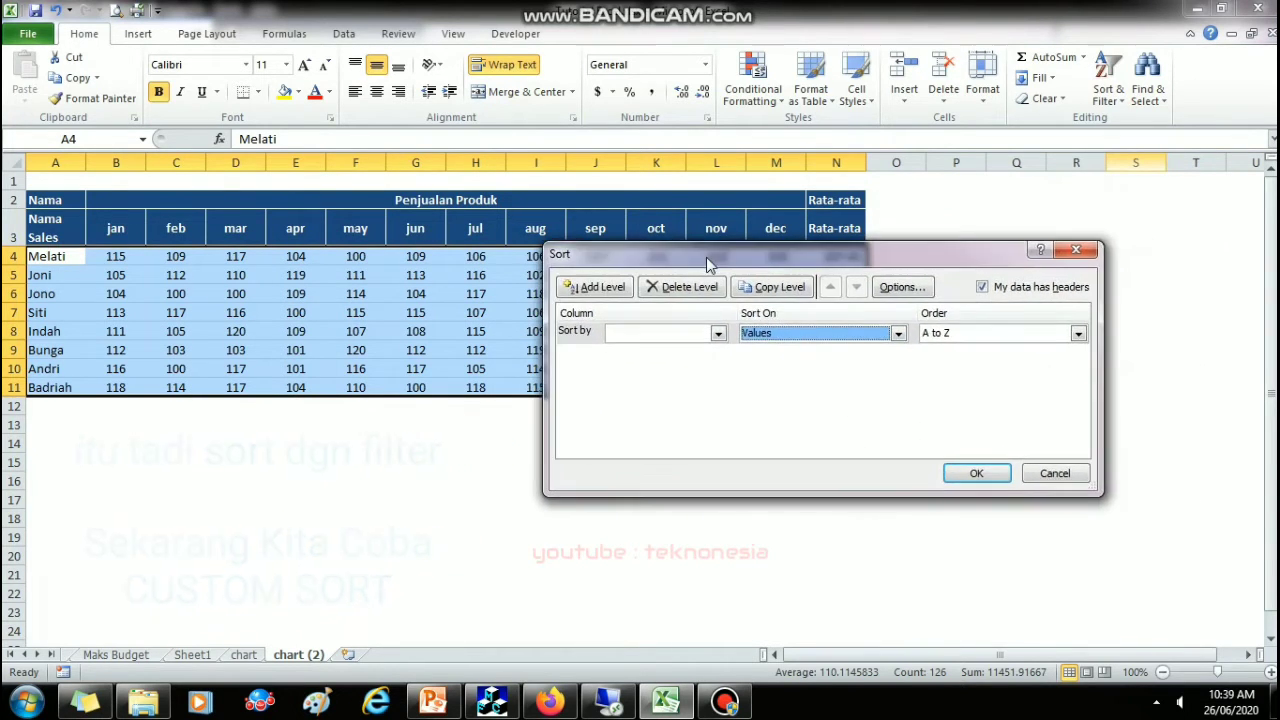
Step: Custom sort the table by the values in Nama Sales, in Z to A order
click(660, 334)
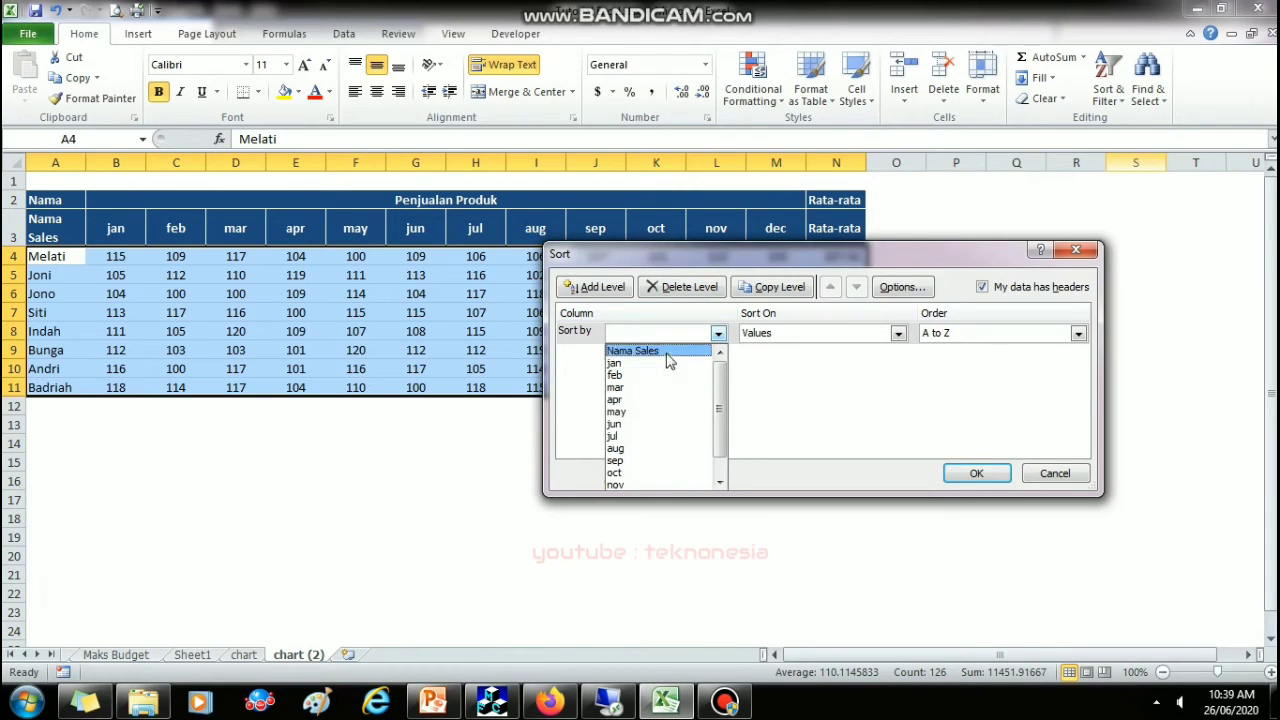
click(644, 354)
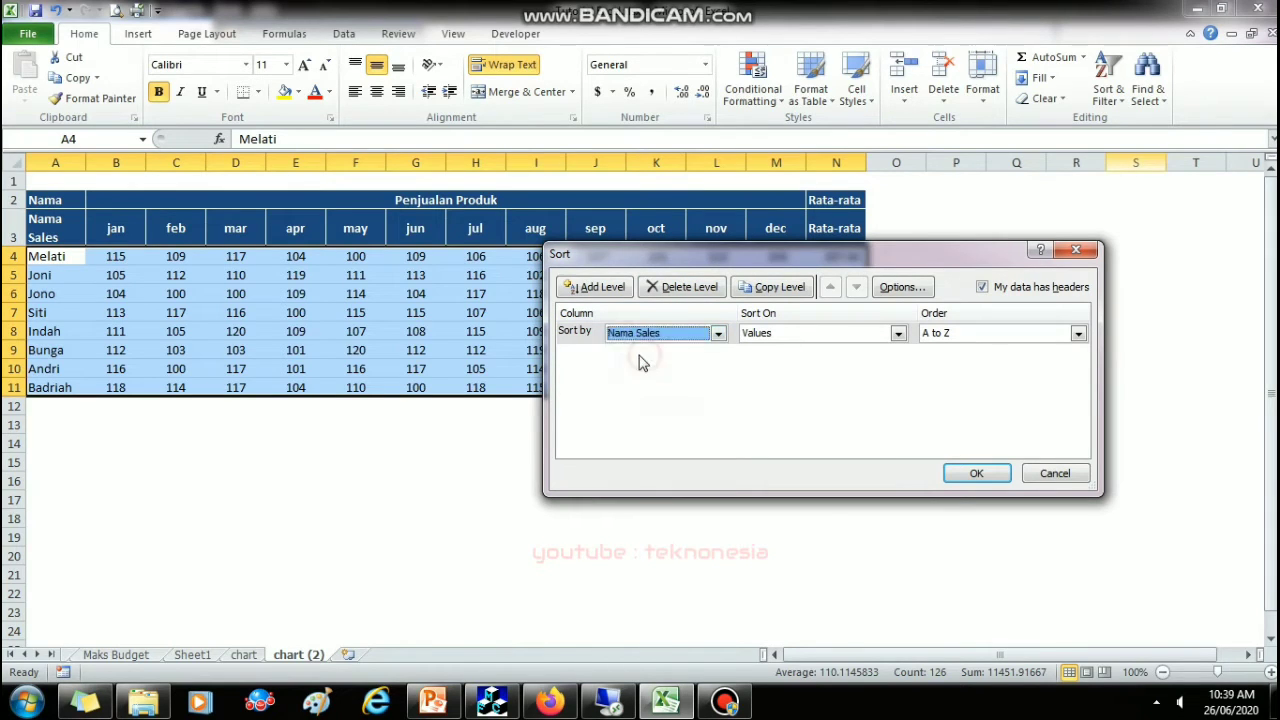
click(965, 334)
click(945, 362)
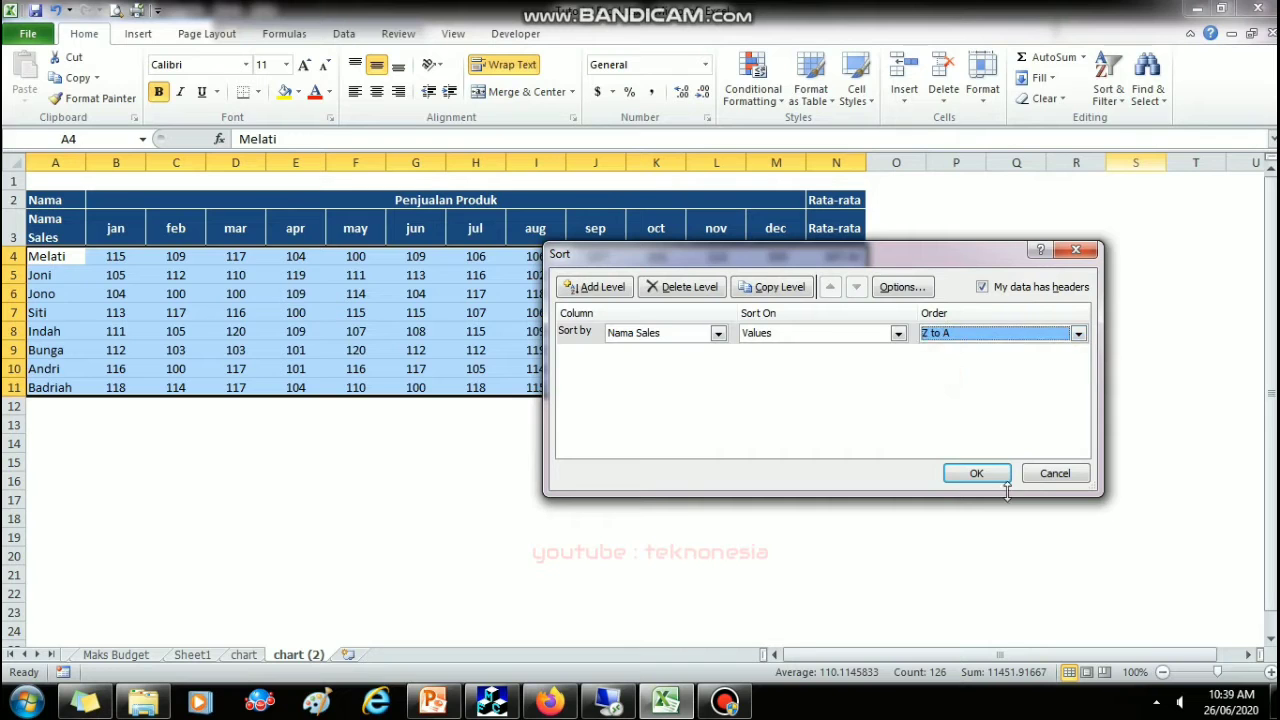
click(988, 478)
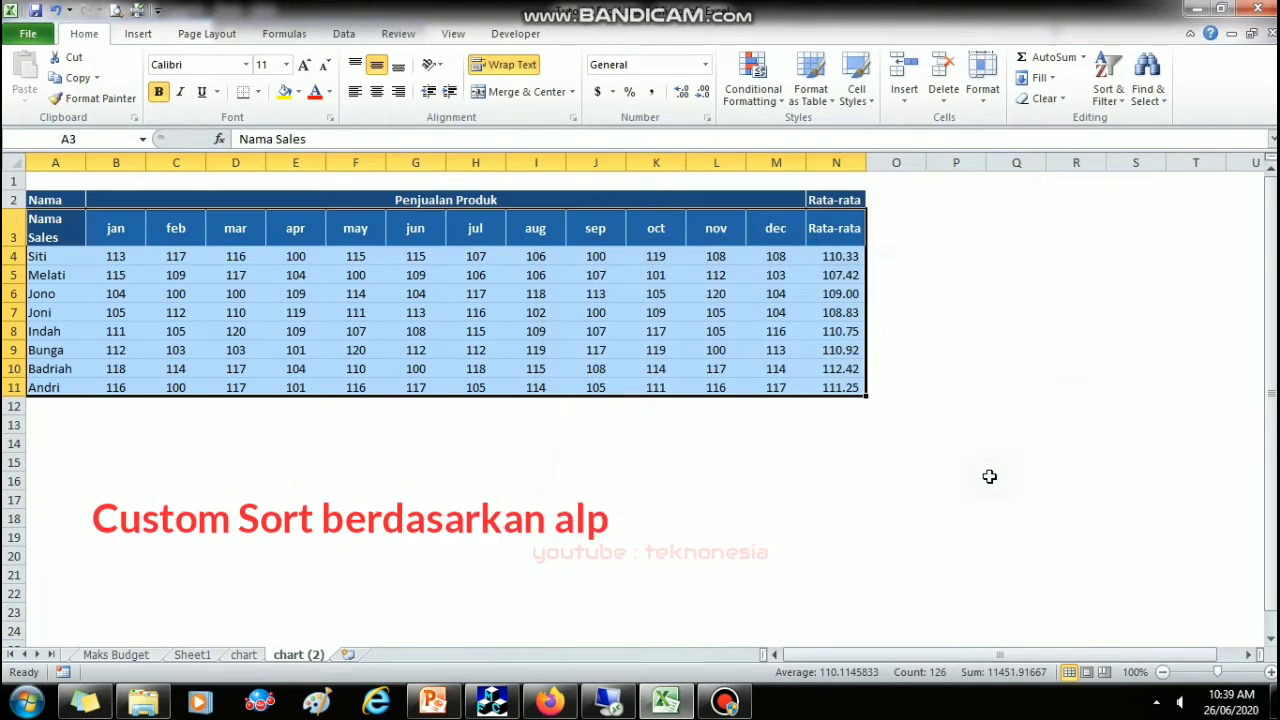
click(436, 424)
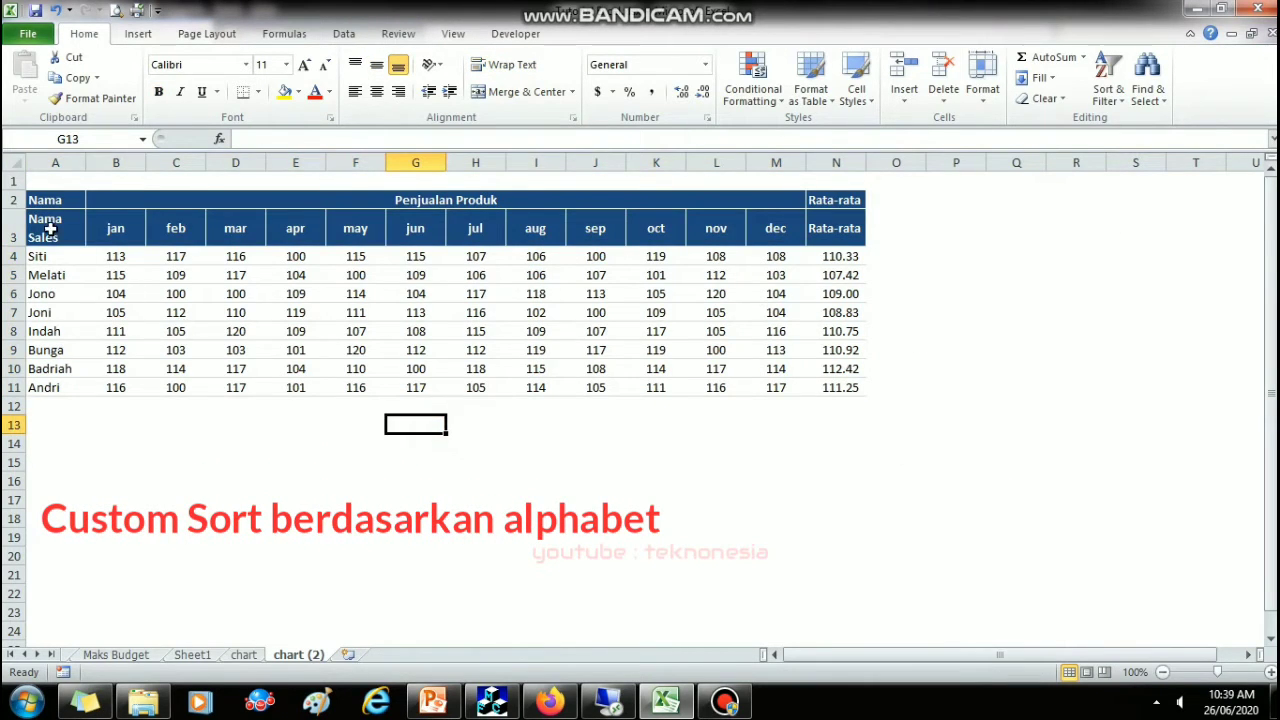
Step: Custom sort the range A3:N11 by the Rata-rata values from largest to smallest
drag(50, 230, 844, 390)
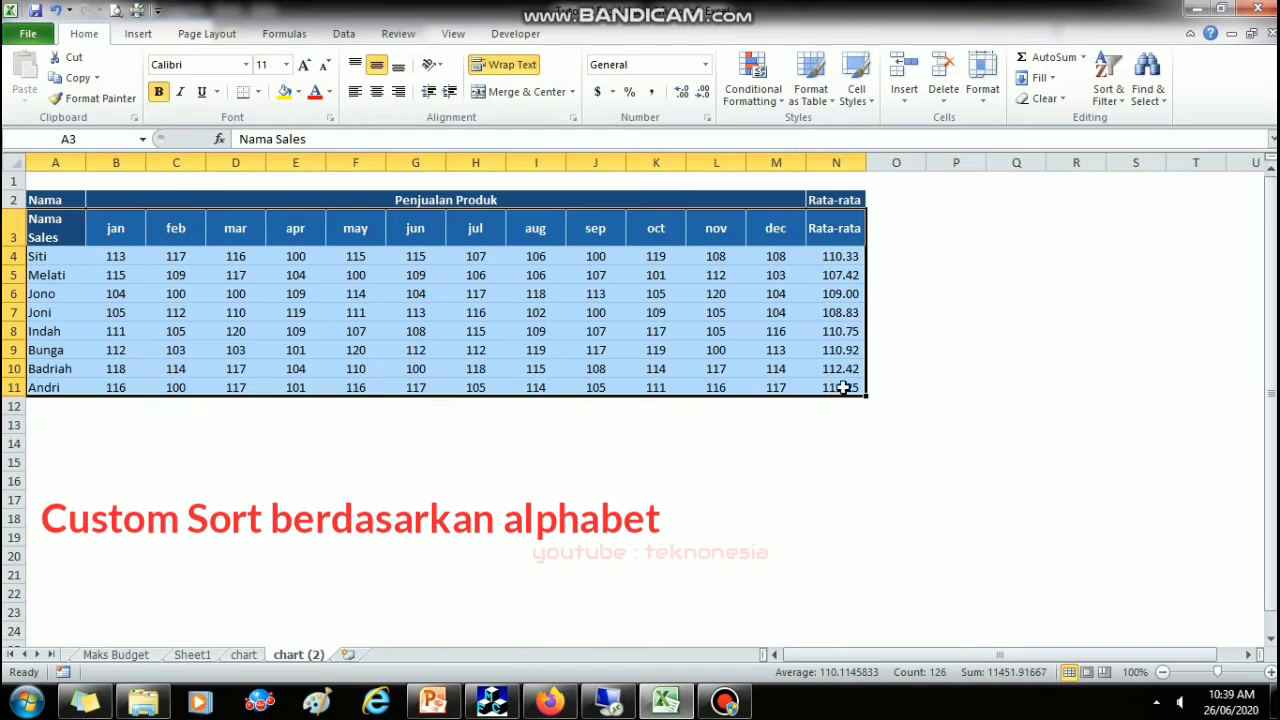
click(1110, 92)
click(1138, 163)
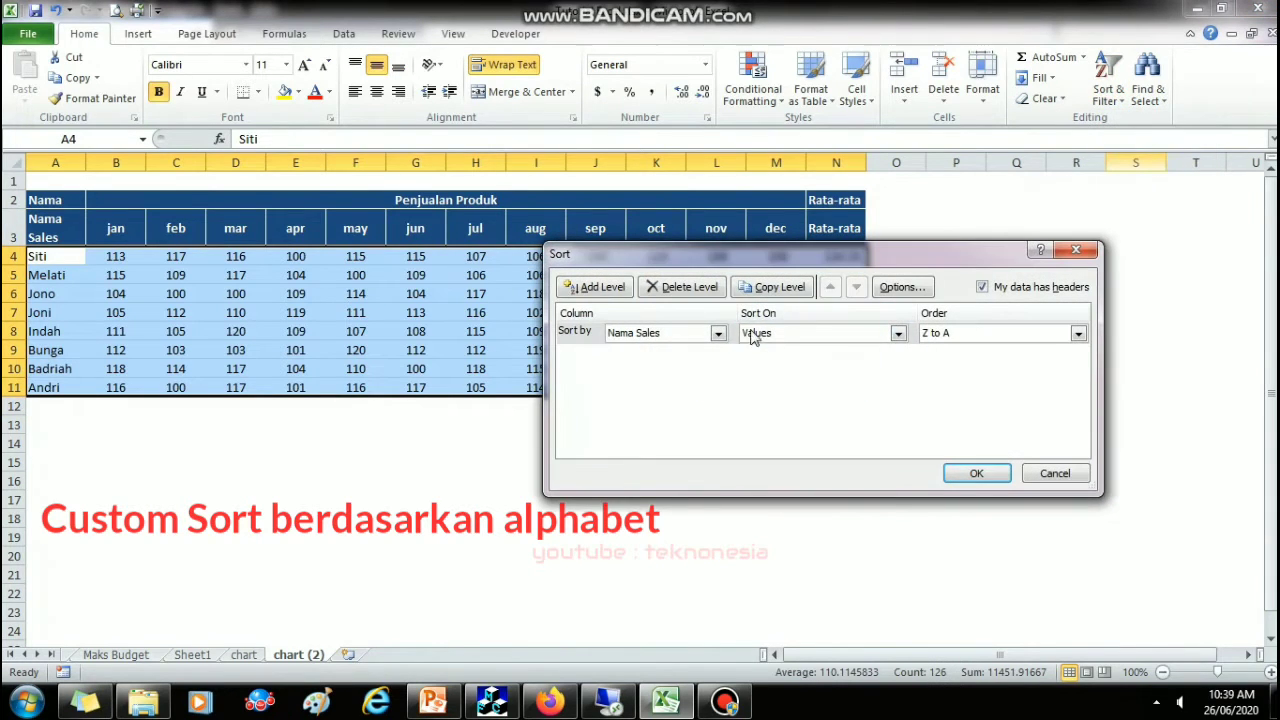
click(718, 333)
scroll(717, 429, down, 5)
click(640, 483)
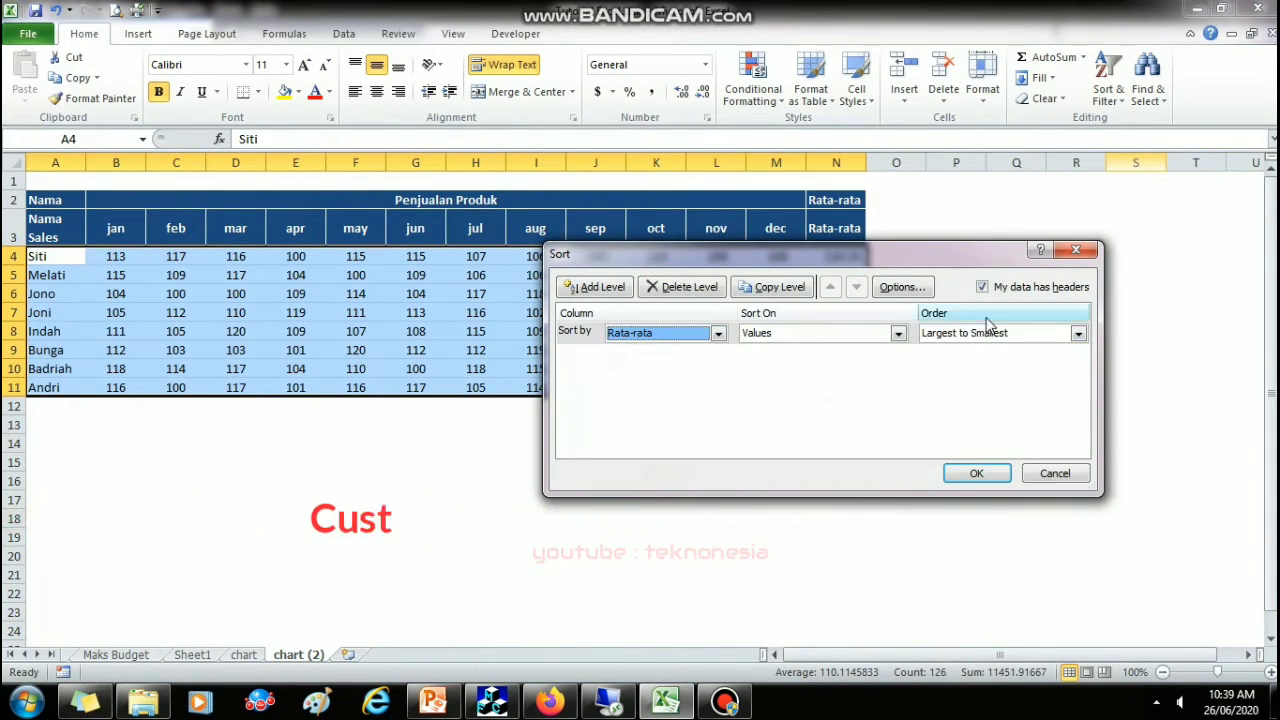
click(1000, 333)
click(965, 360)
click(976, 471)
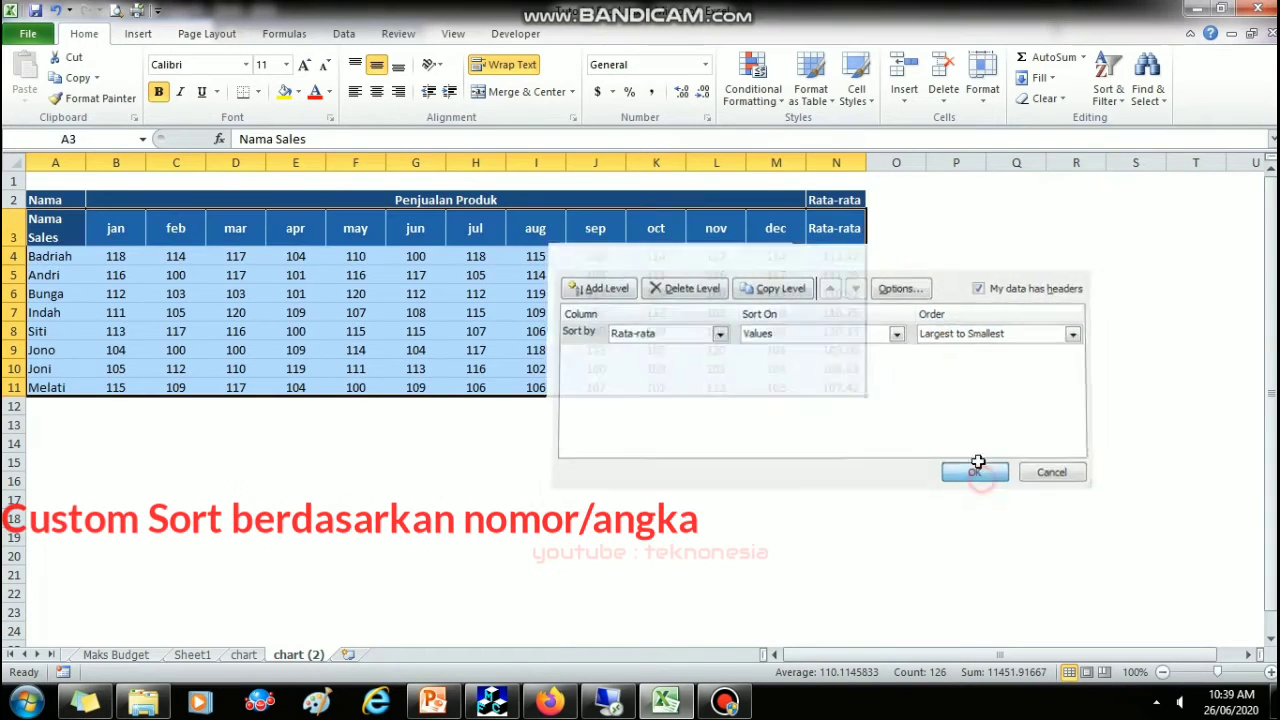
click(175, 385)
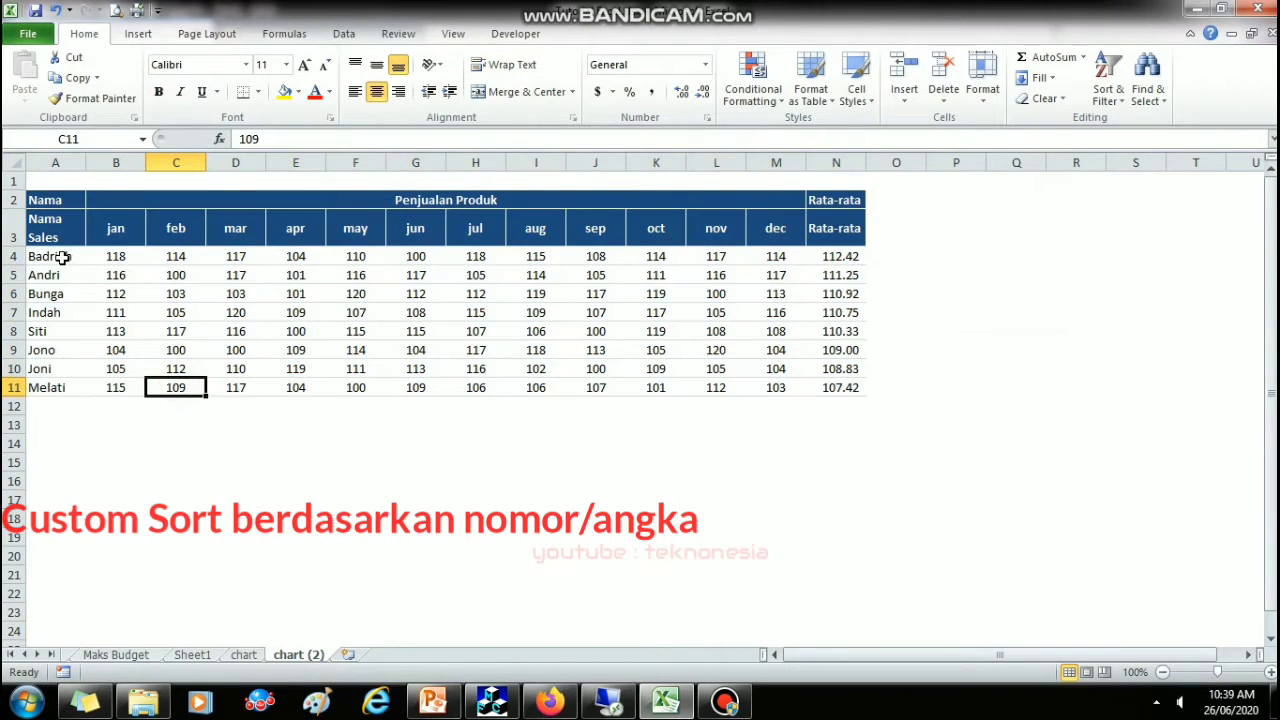
Step: Fill the name cells A4:A6 and A10 with yellow
drag(62, 256, 55, 290)
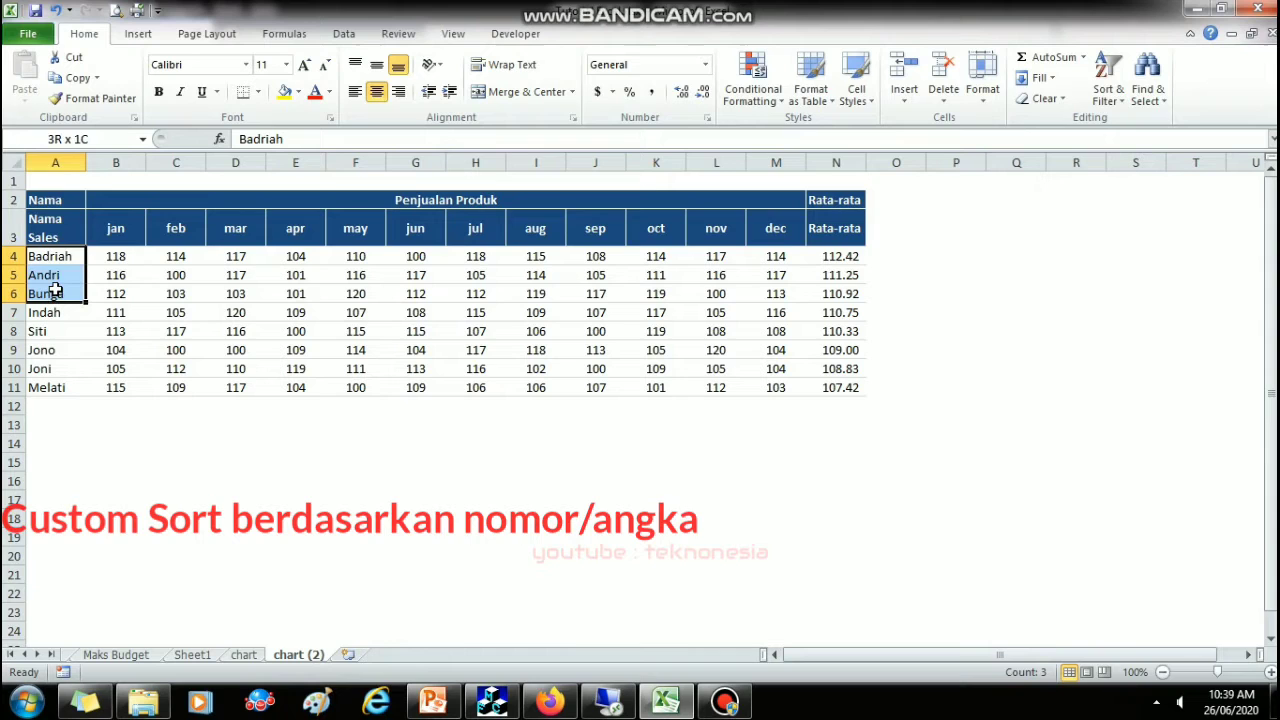
click(286, 92)
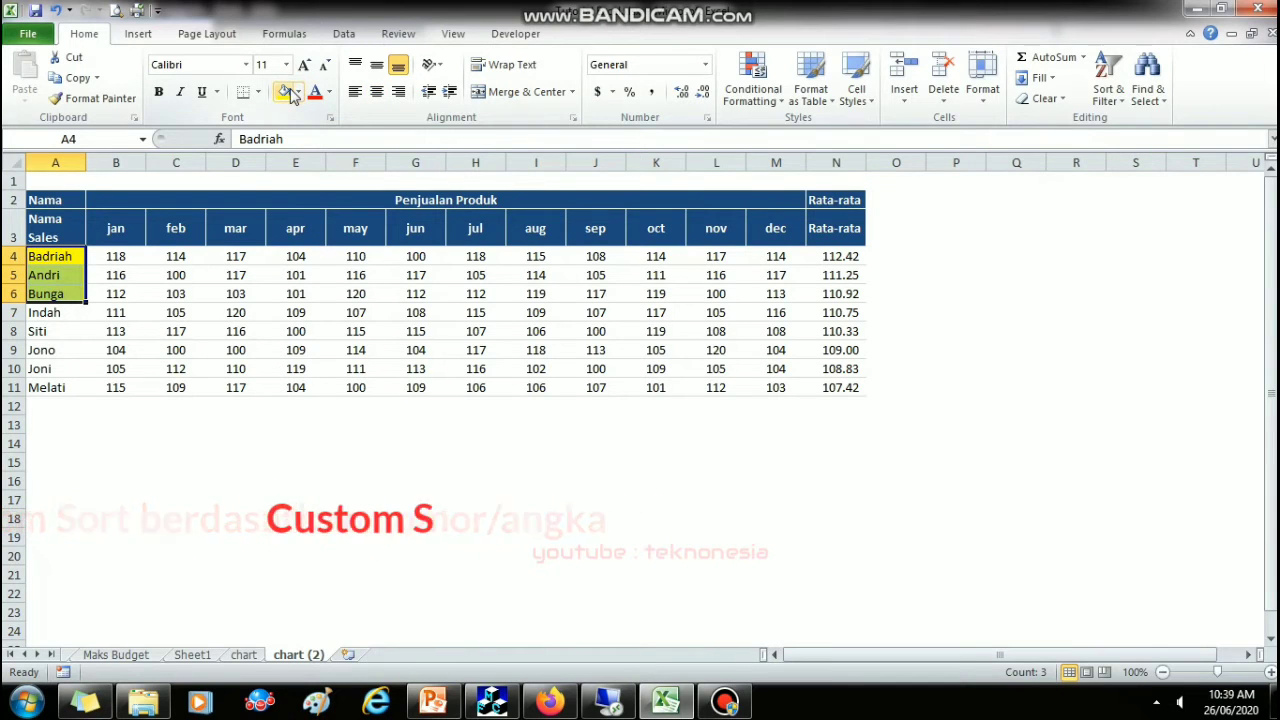
click(48, 368)
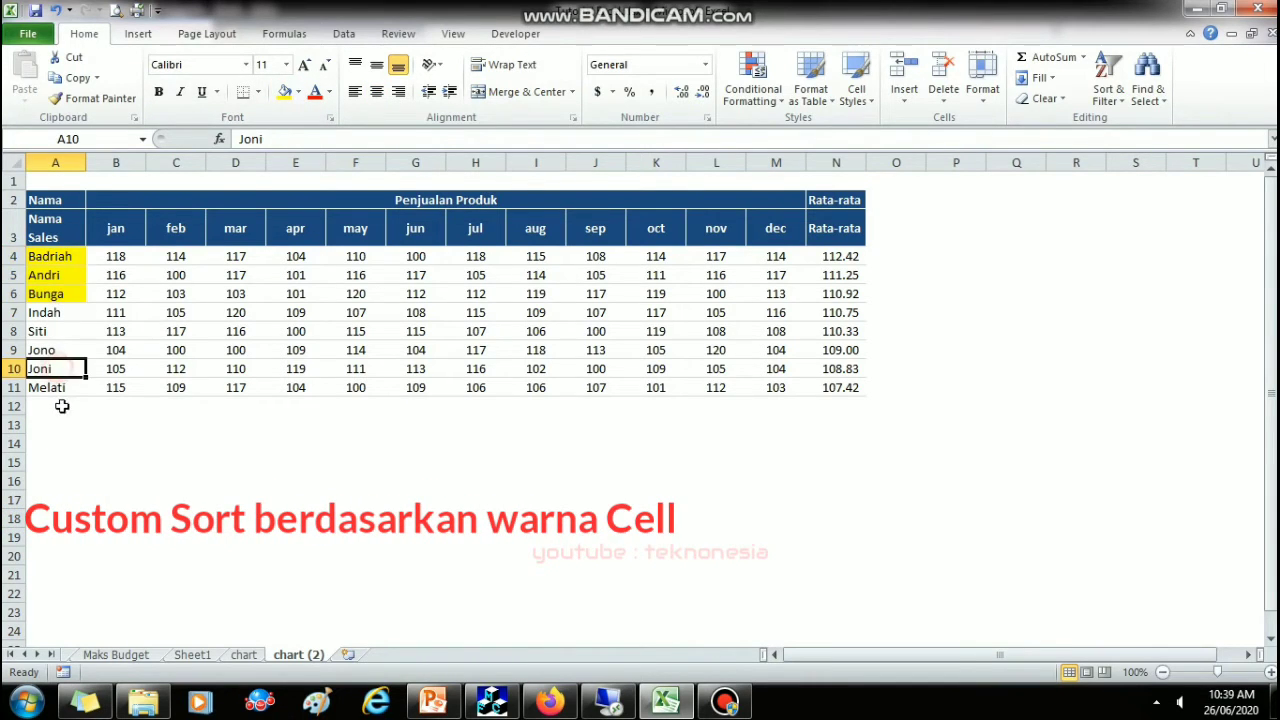
click(281, 98)
click(55, 331)
Step: Start a custom sort of the range A3:N11 and choose Nama Sales as the sort column
drag(55, 256, 815, 390)
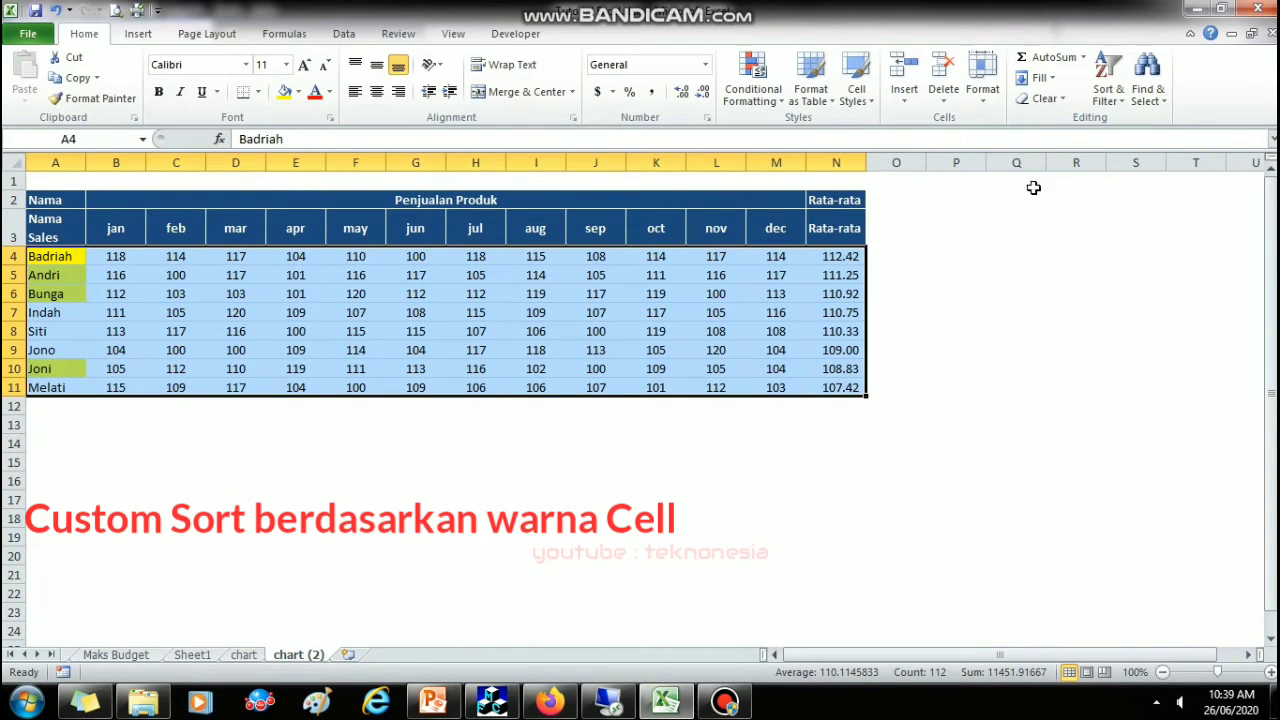
drag(50, 230, 820, 383)
click(1108, 96)
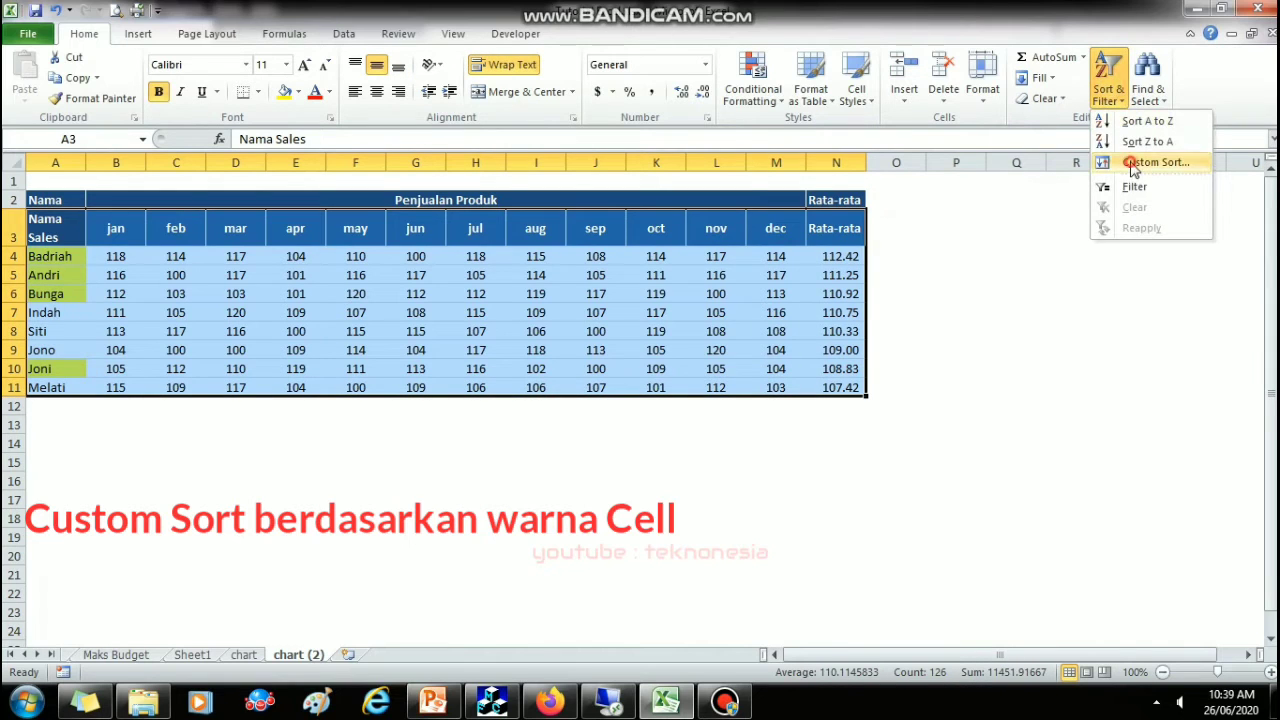
click(1135, 164)
click(678, 335)
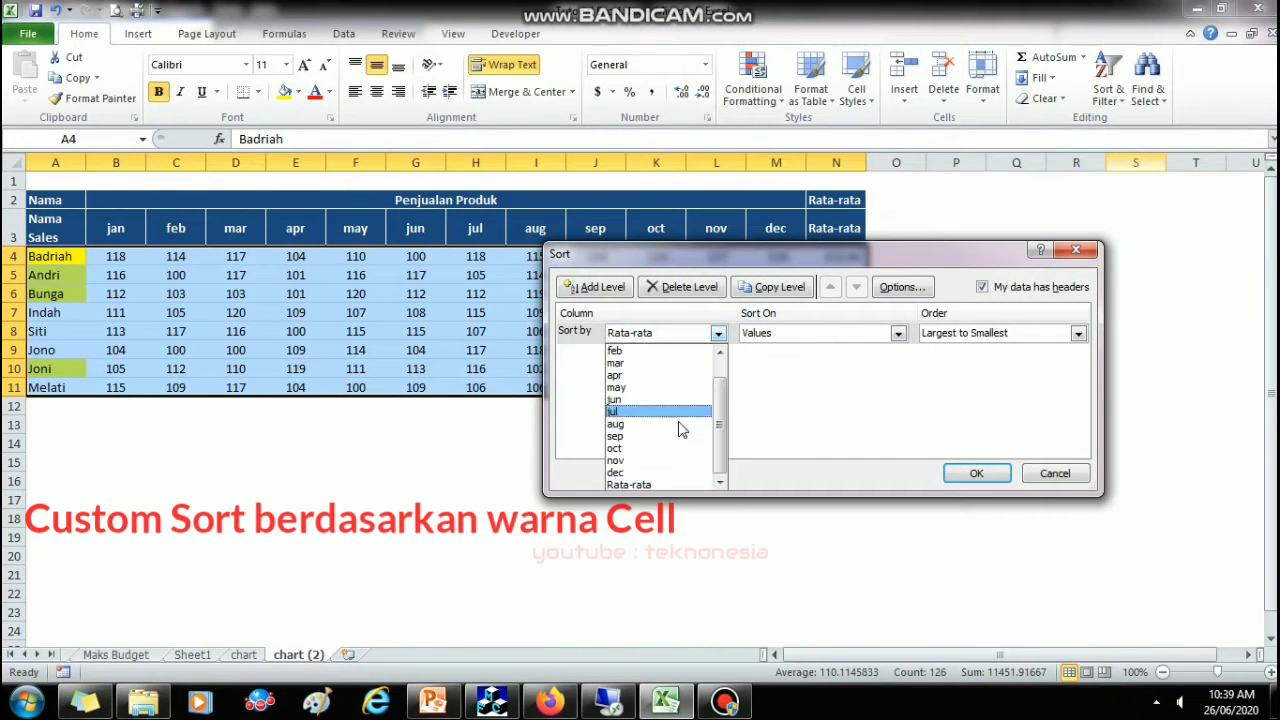
scroll(717, 430, up, 3)
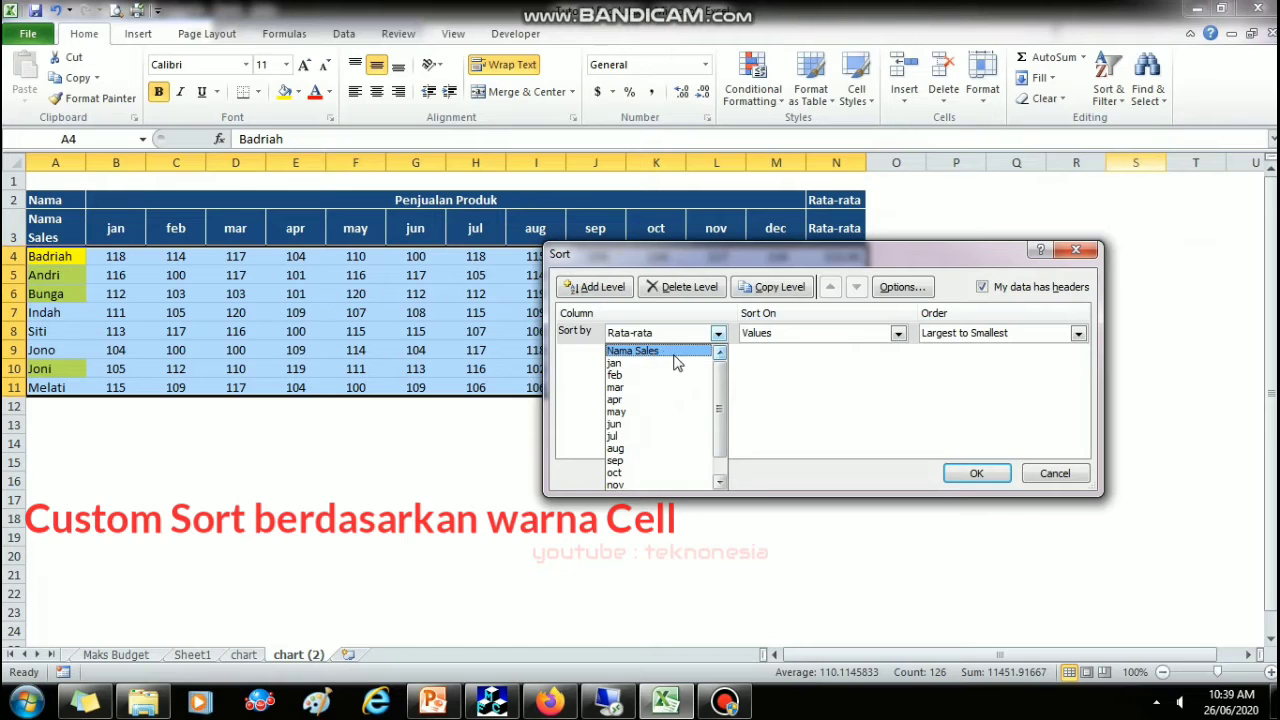
click(659, 352)
Step: Set the Nama Sales sort to Cell Color with yellow On Top, and apply it
click(830, 336)
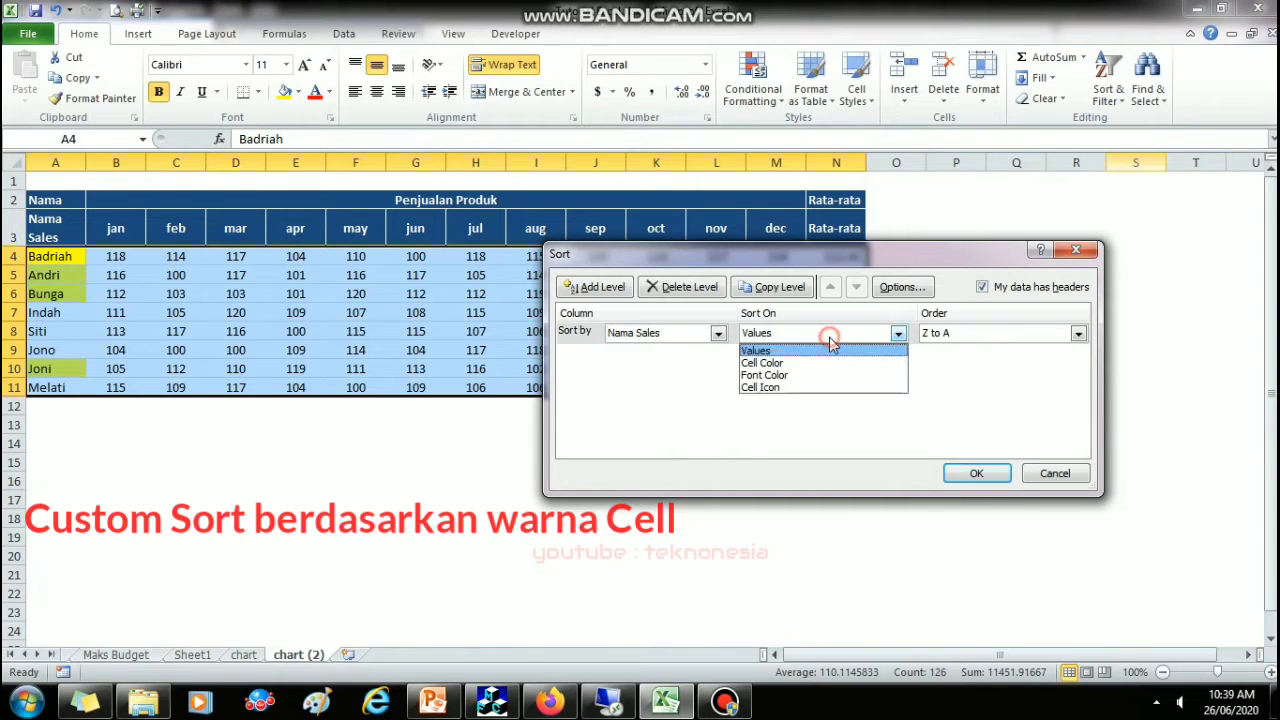
click(770, 363)
click(992, 334)
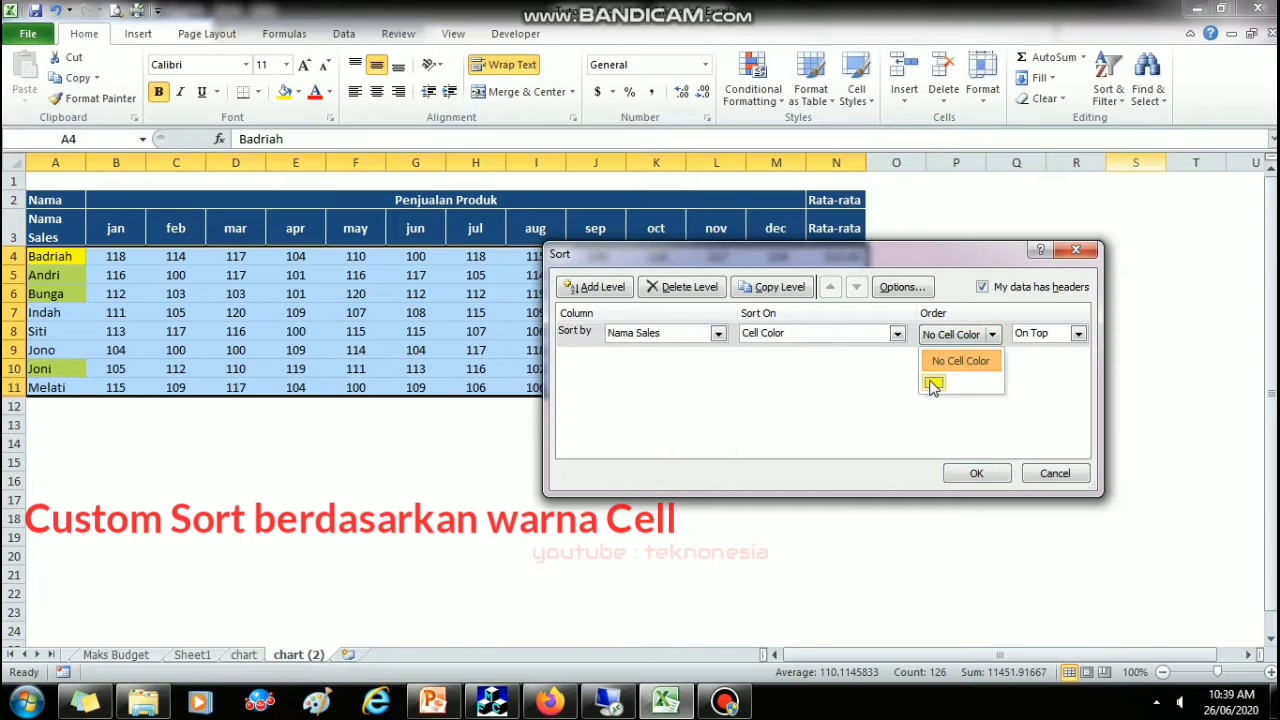
click(933, 382)
click(1052, 336)
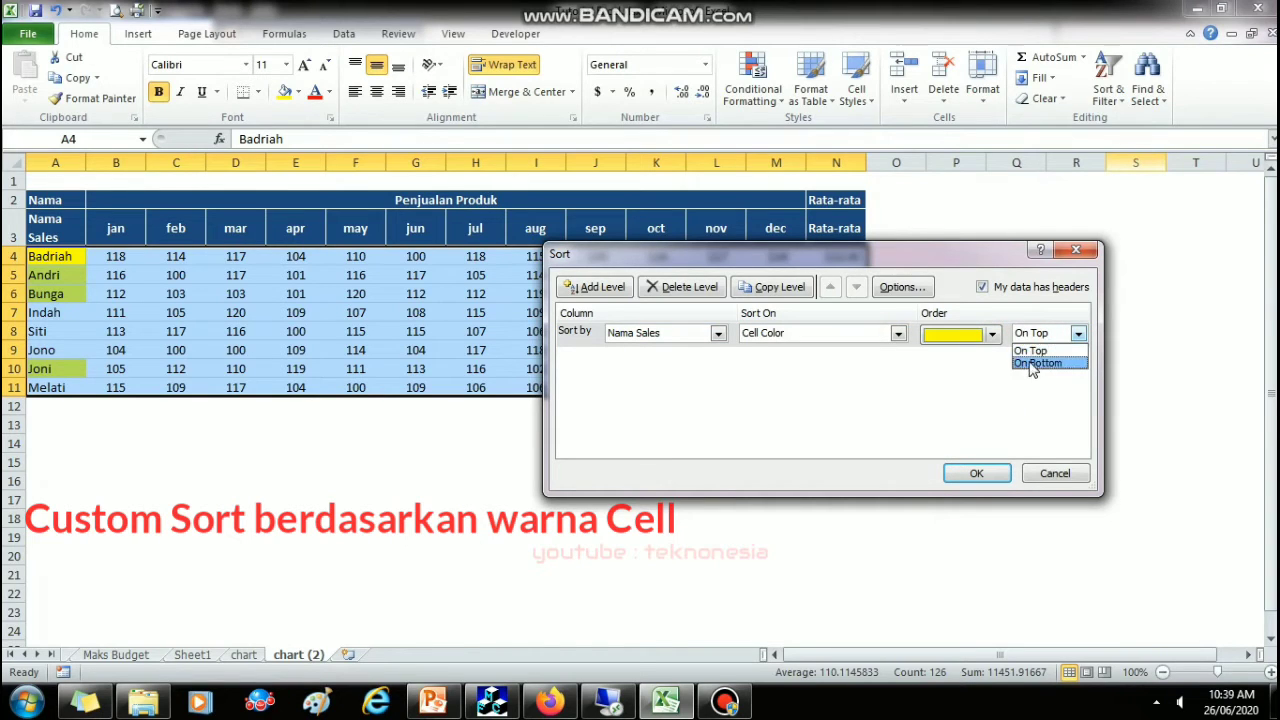
click(1038, 354)
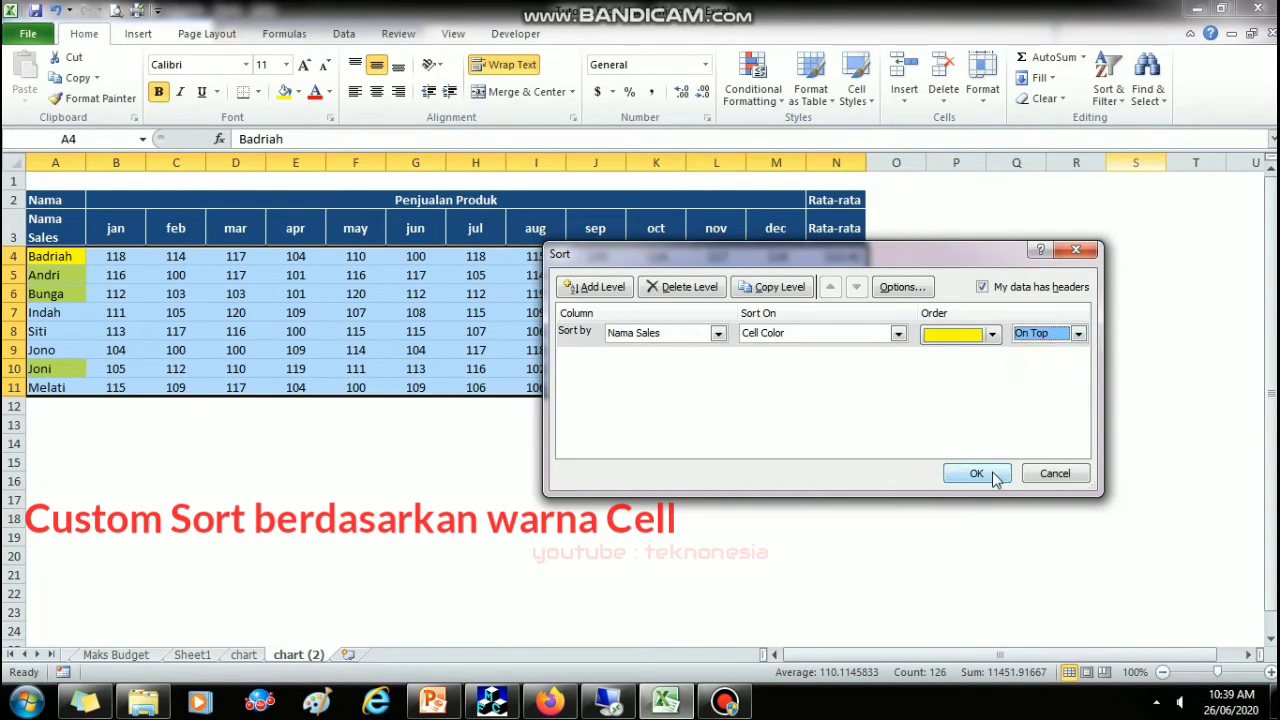
click(993, 476)
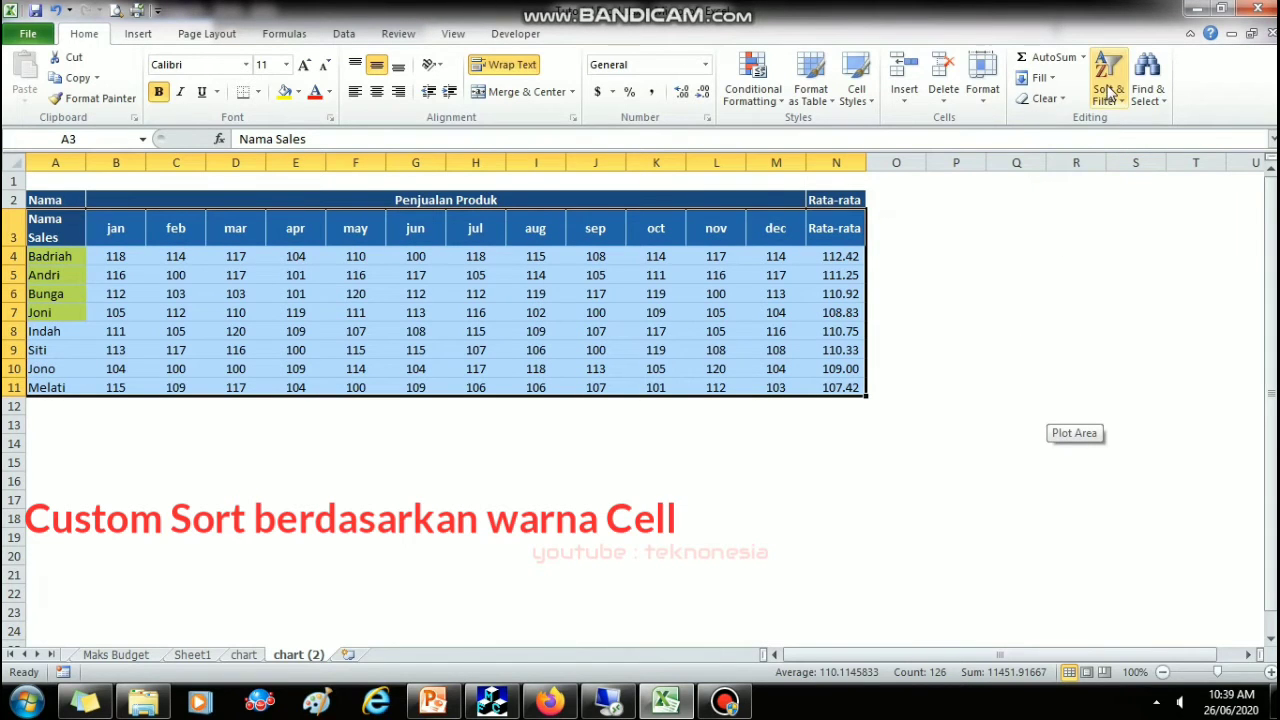
Step: Custom sort the range A3:N11 by the Nama Sales cell color with yellow On Bottom
click(1107, 90)
click(1143, 165)
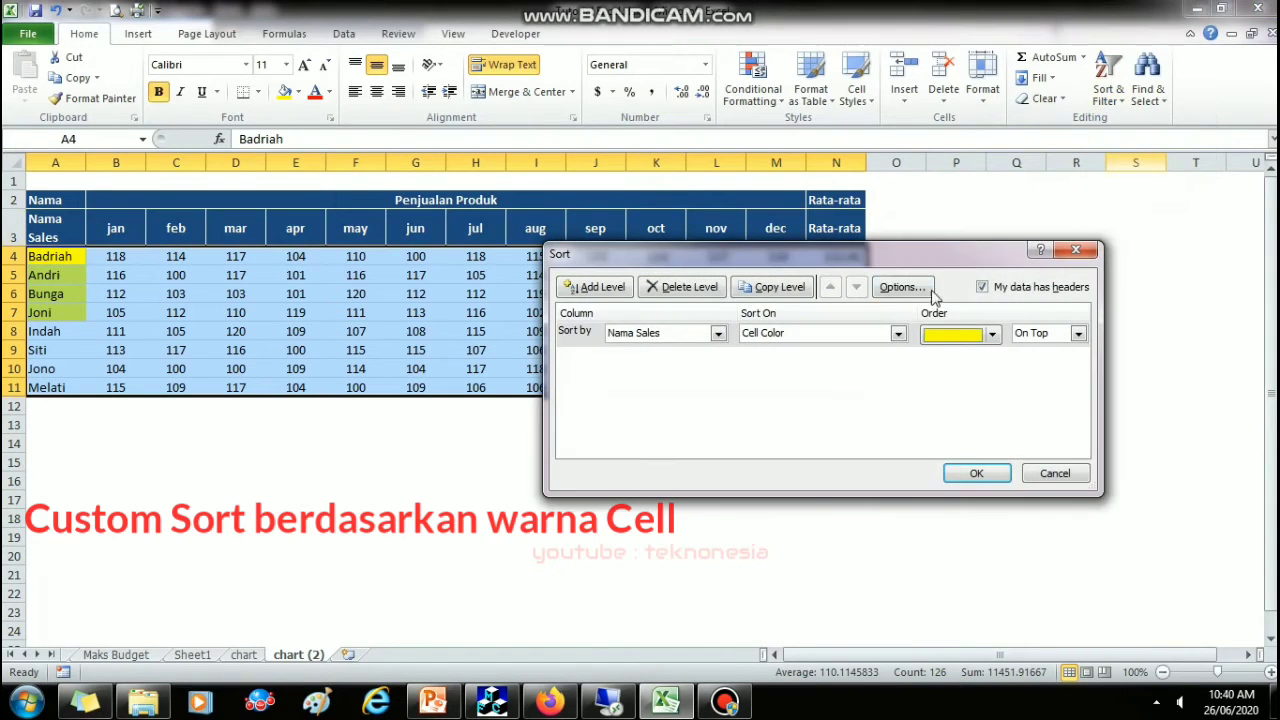
drag(885, 264, 760, 262)
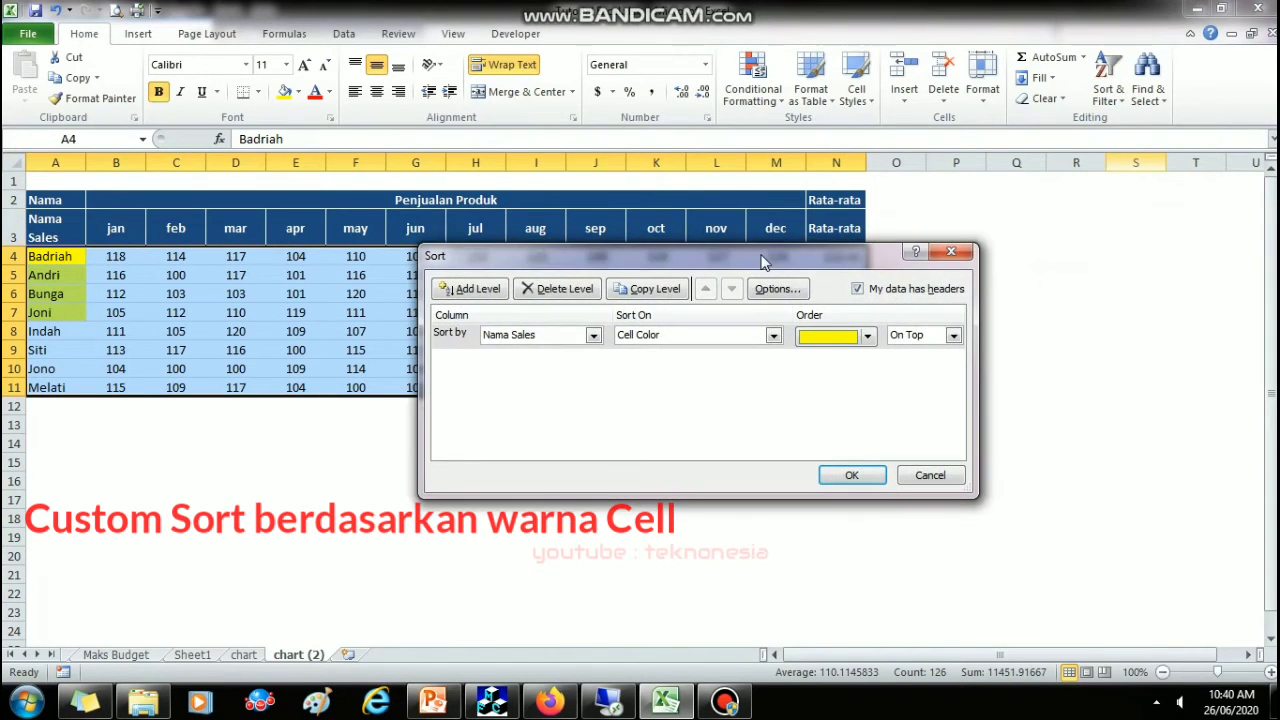
click(912, 345)
click(907, 366)
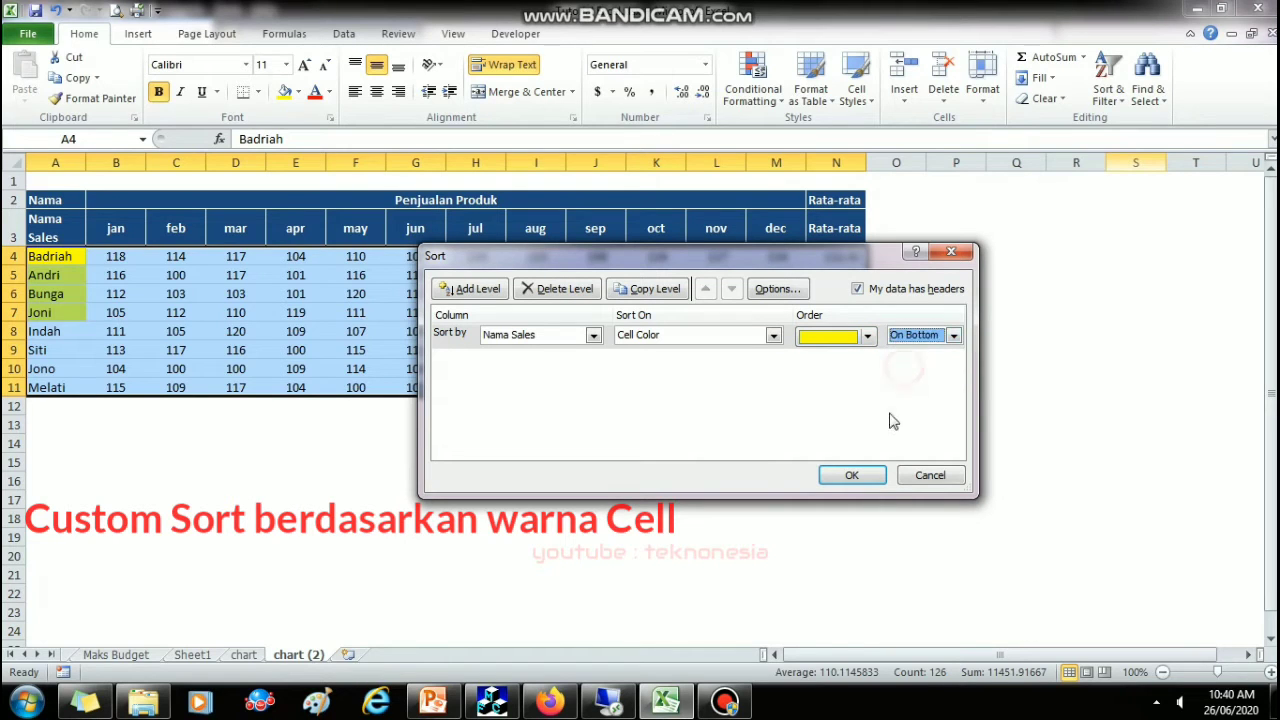
click(851, 476)
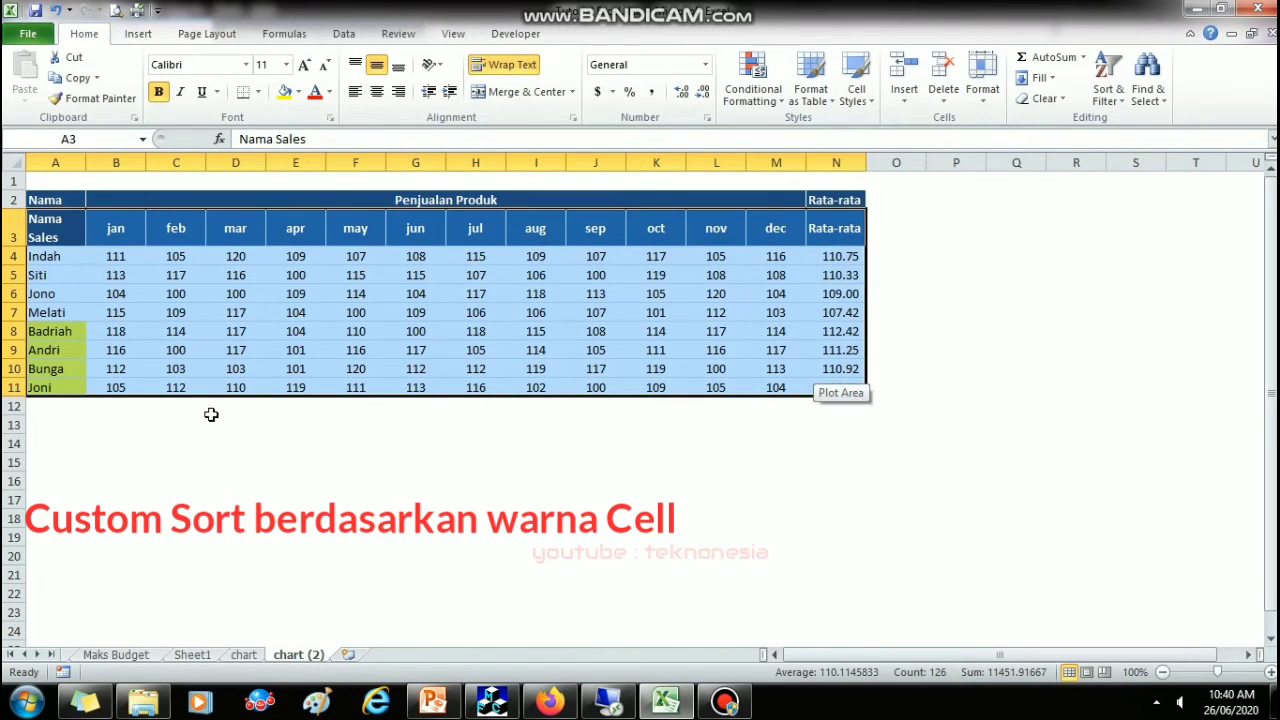
click(214, 457)
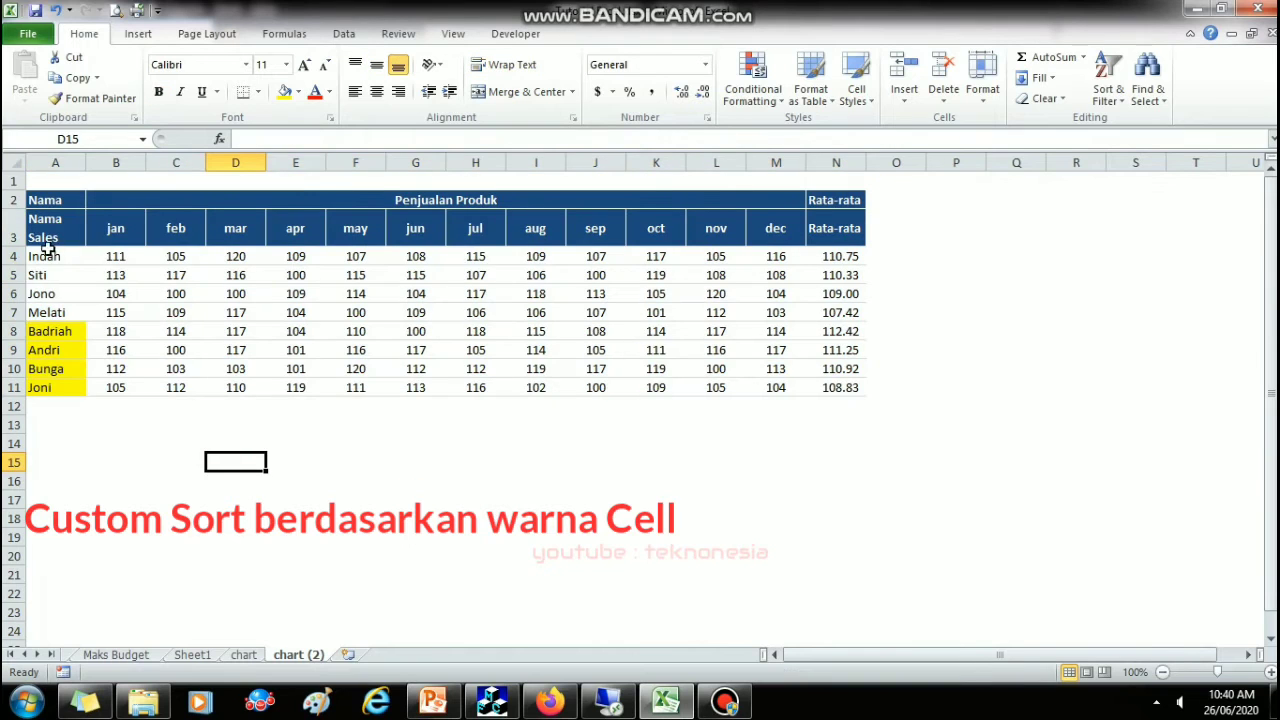
Step: Start a custom sort of the range A3:N11 and set the yellow Nama Sales cell color order to On Top
drag(47, 250, 836, 374)
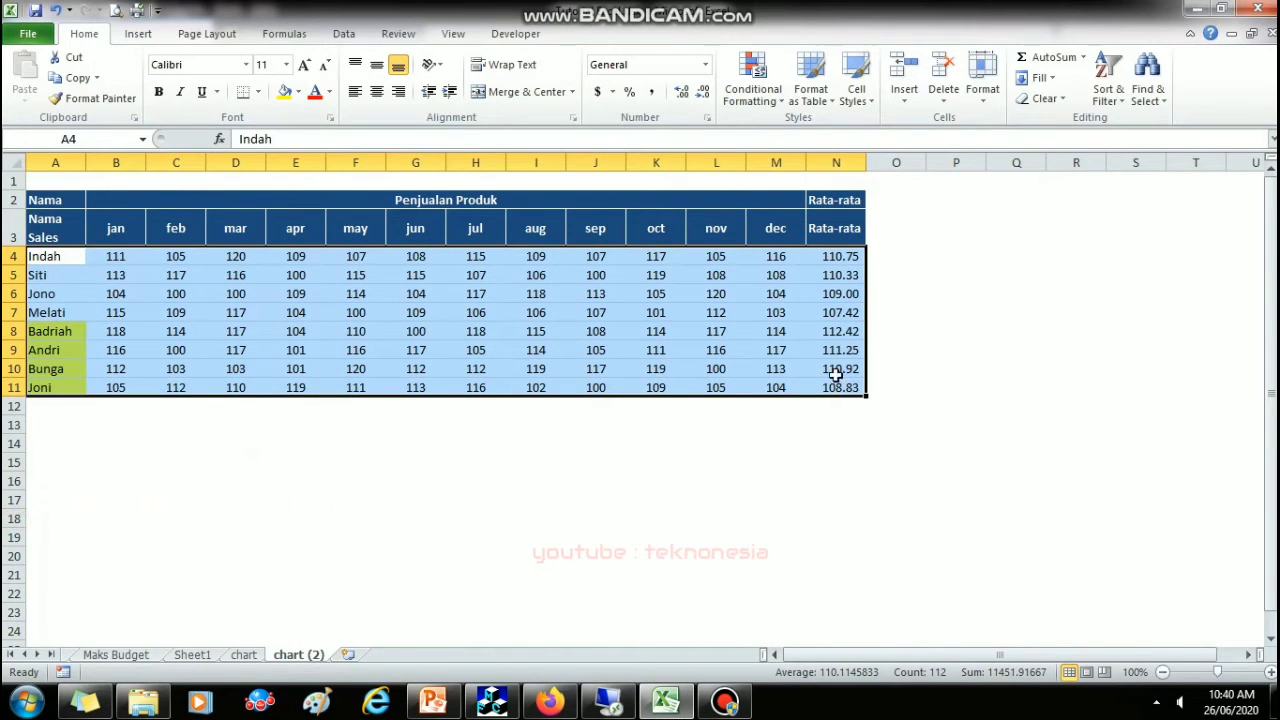
drag(44, 226, 836, 386)
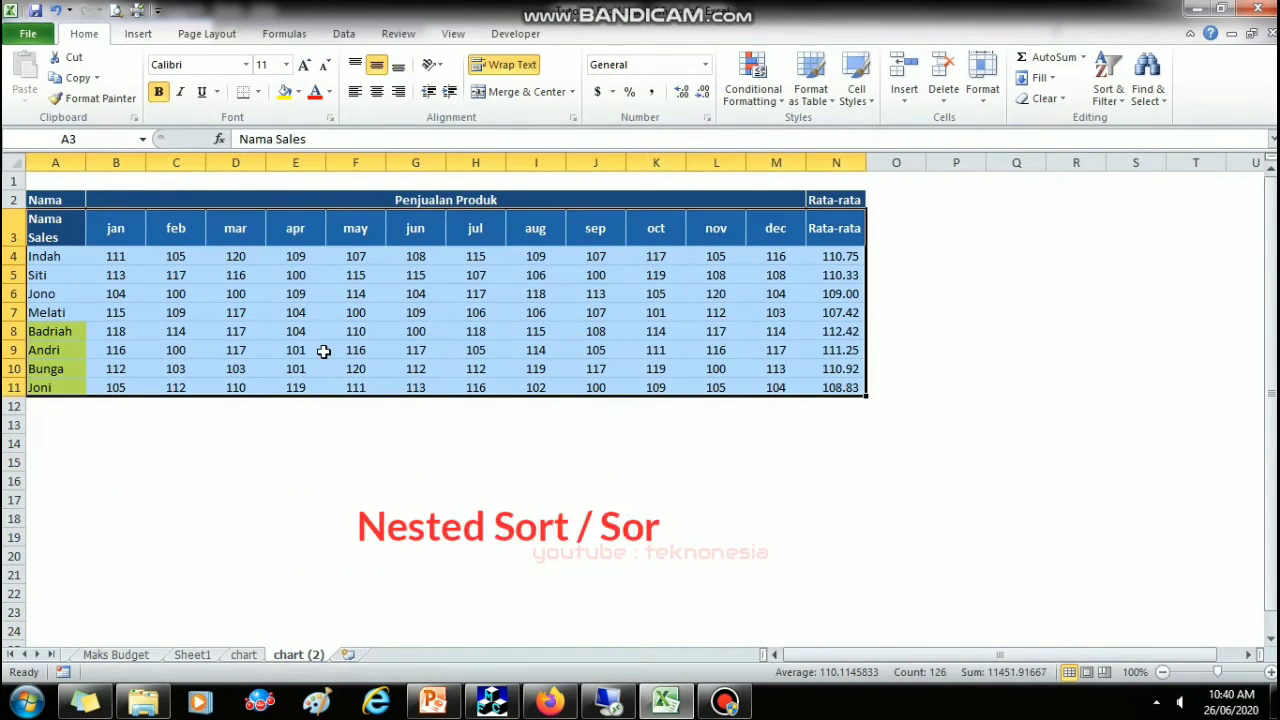
click(1108, 88)
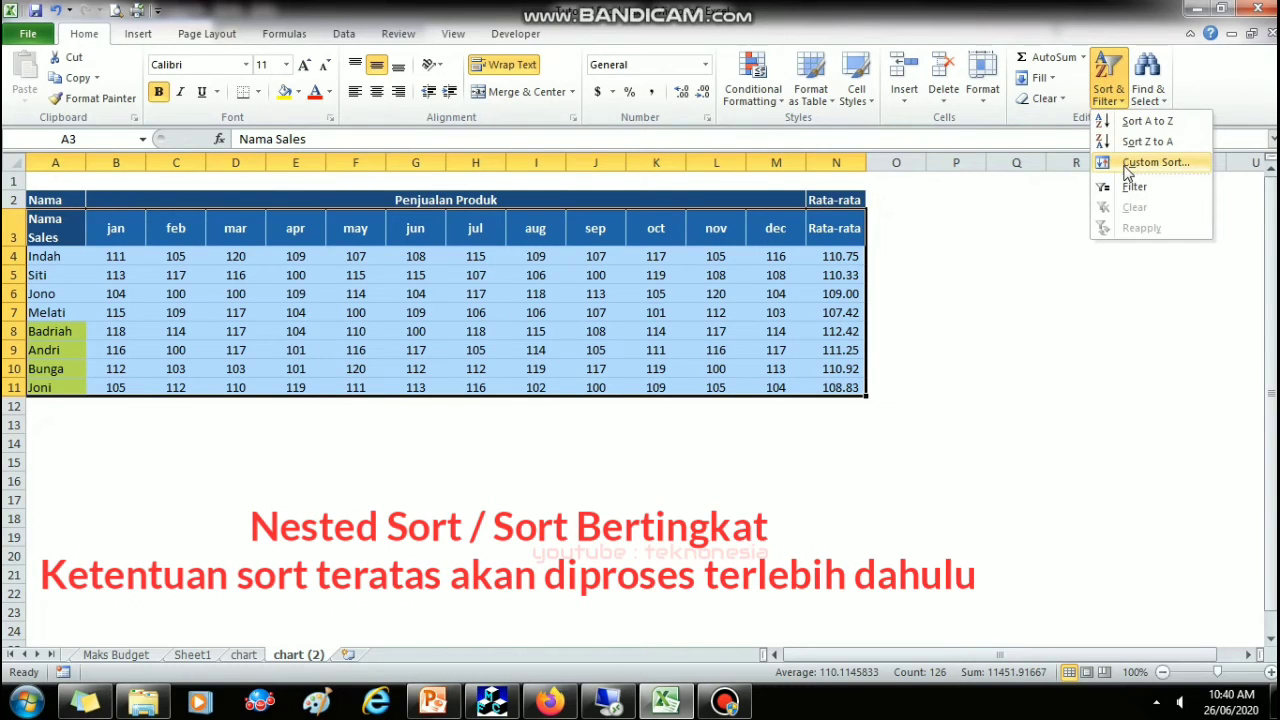
click(1150, 162)
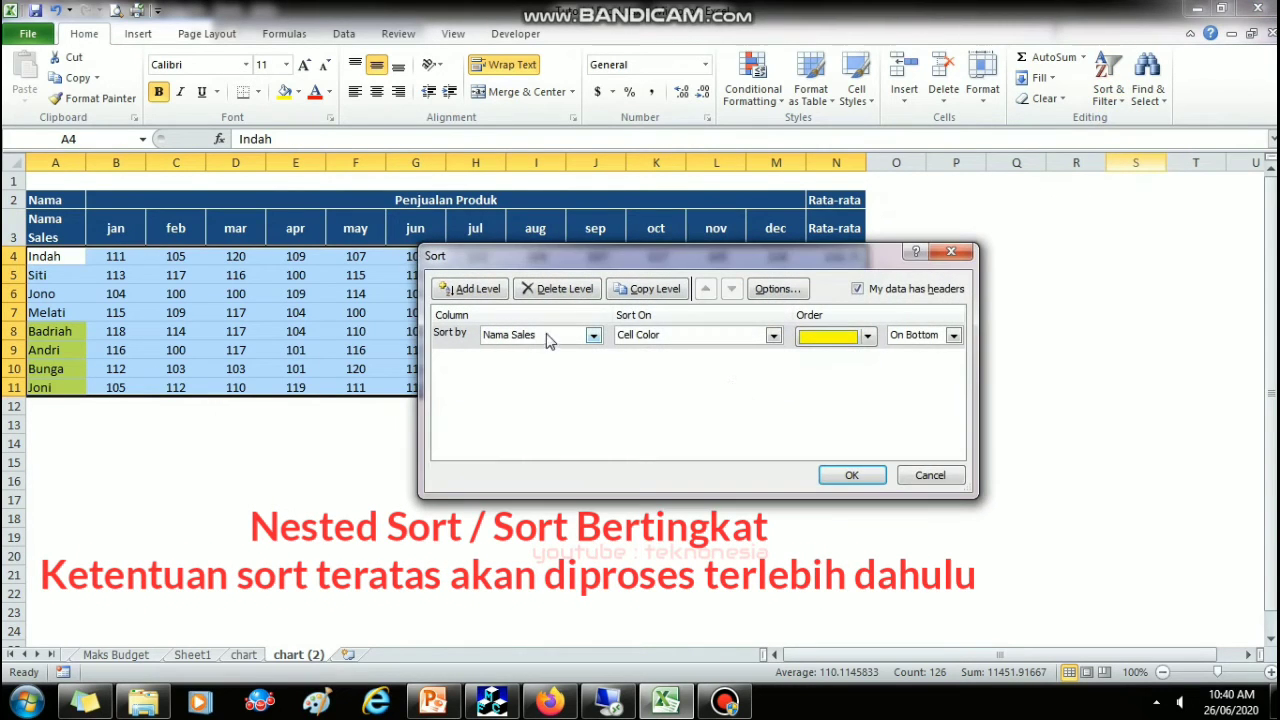
click(546, 340)
click(932, 345)
click(910, 340)
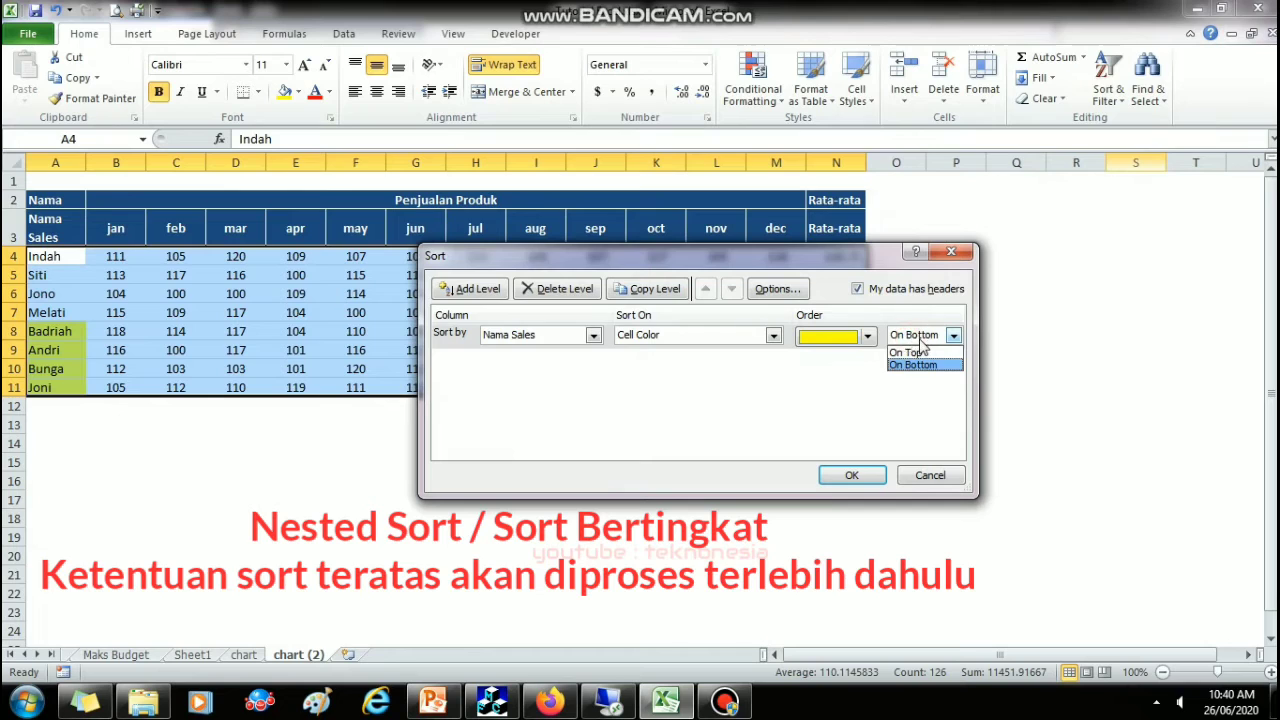
click(904, 353)
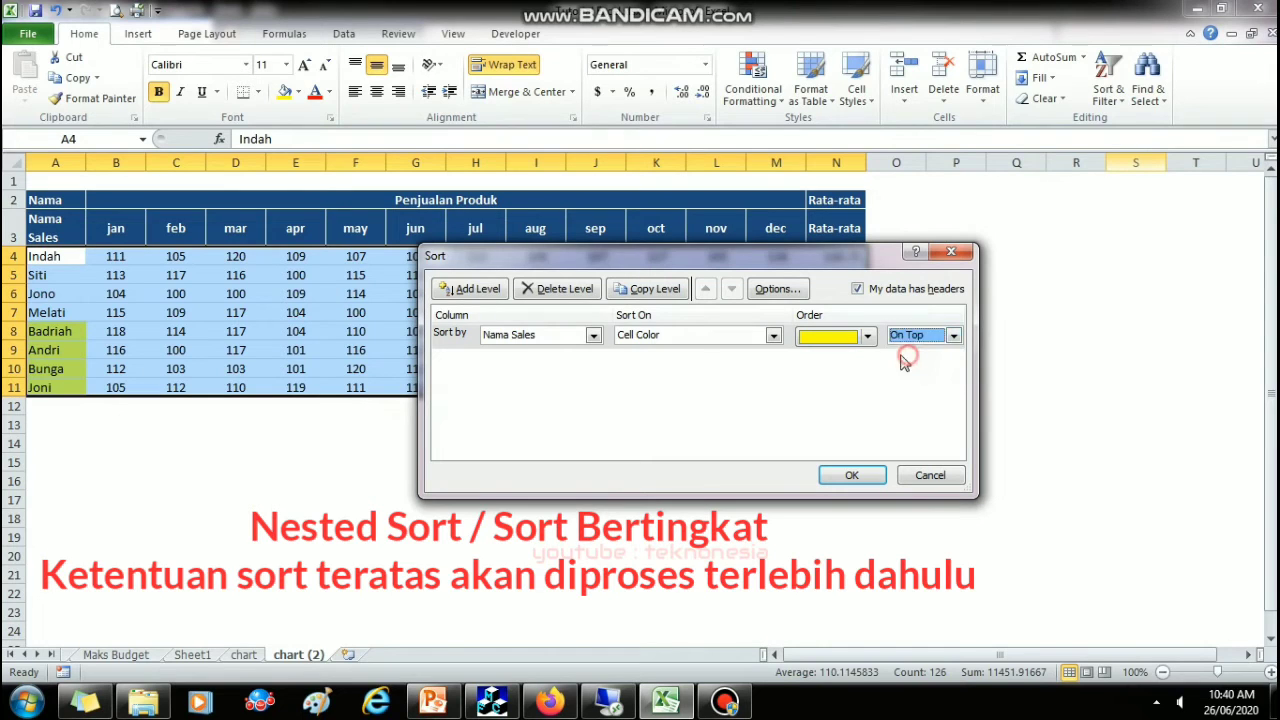
Step: Add a second sort level on the Rata-rata values, ordered Largest to Smallest
click(478, 290)
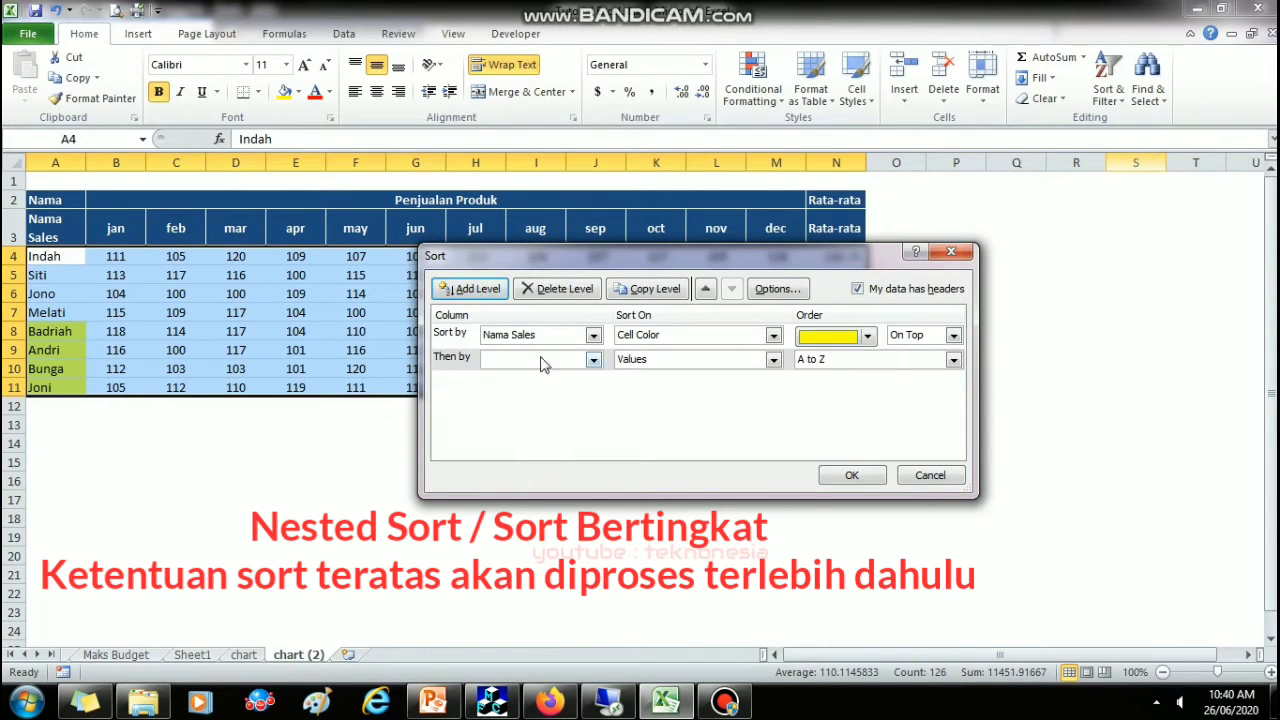
click(466, 338)
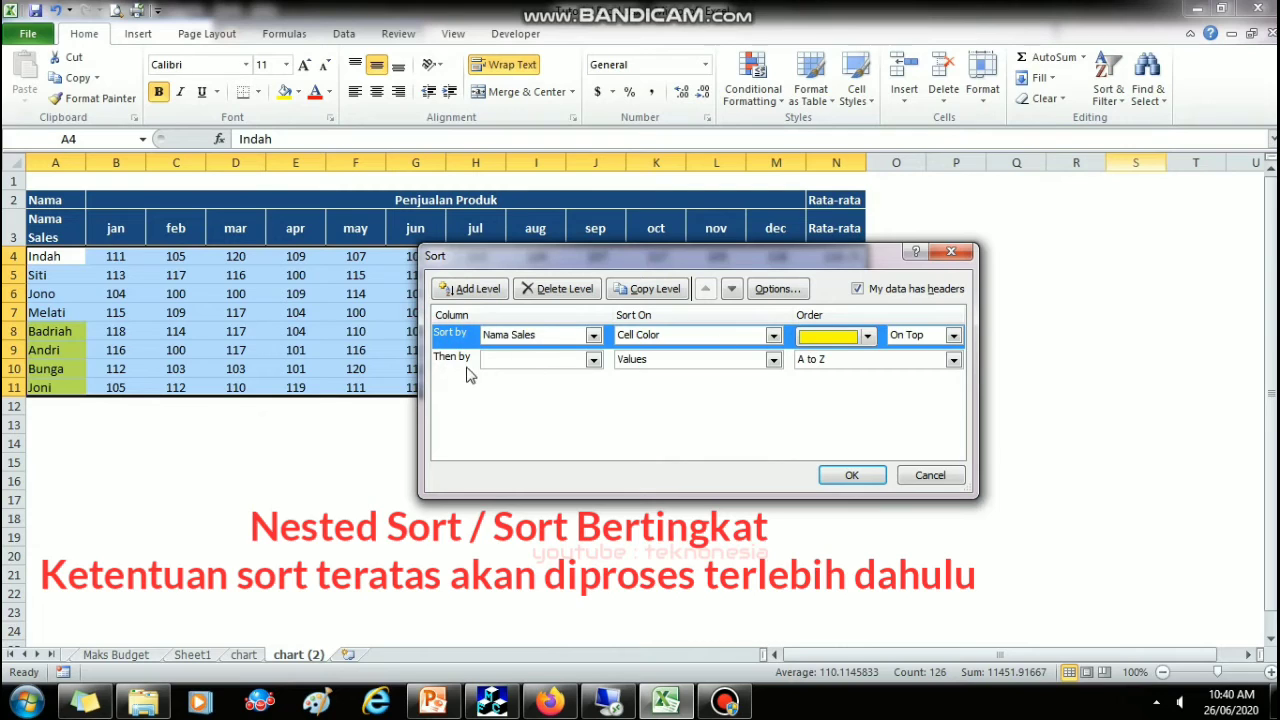
click(468, 362)
click(446, 338)
click(463, 362)
click(593, 359)
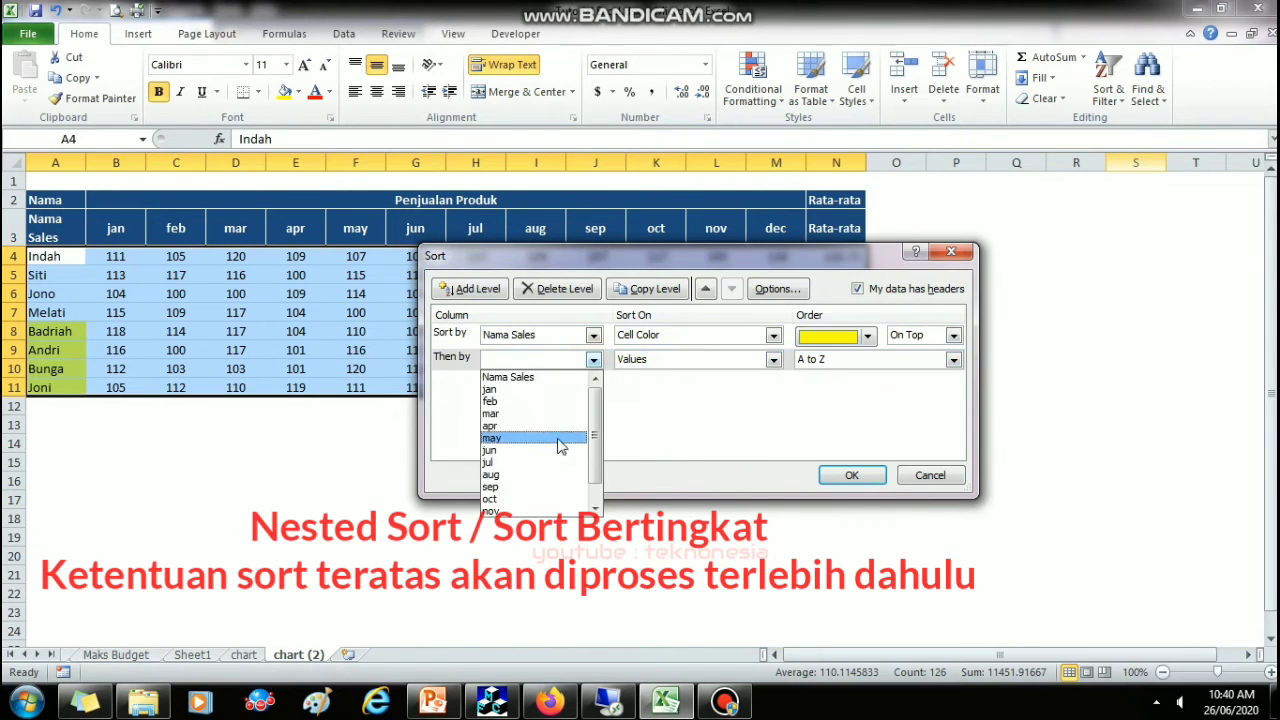
scroll(595, 430, down, 1)
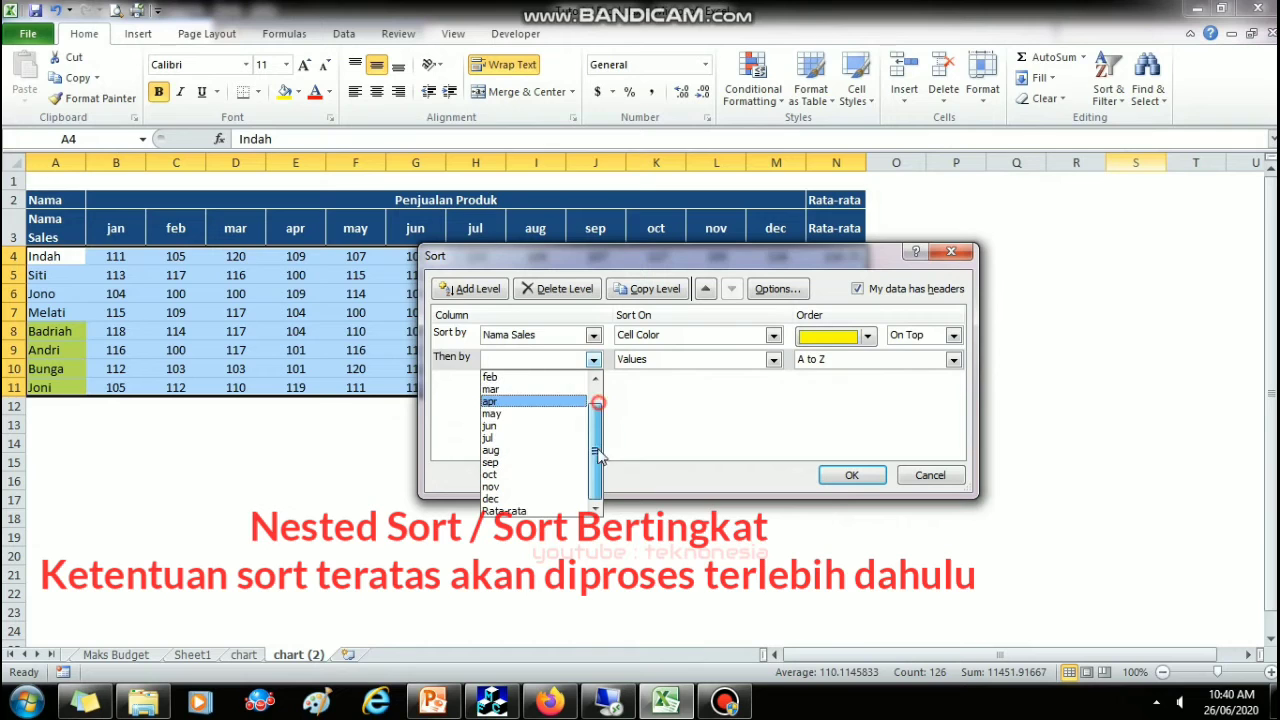
click(506, 511)
drag(736, 257, 531, 255)
click(645, 357)
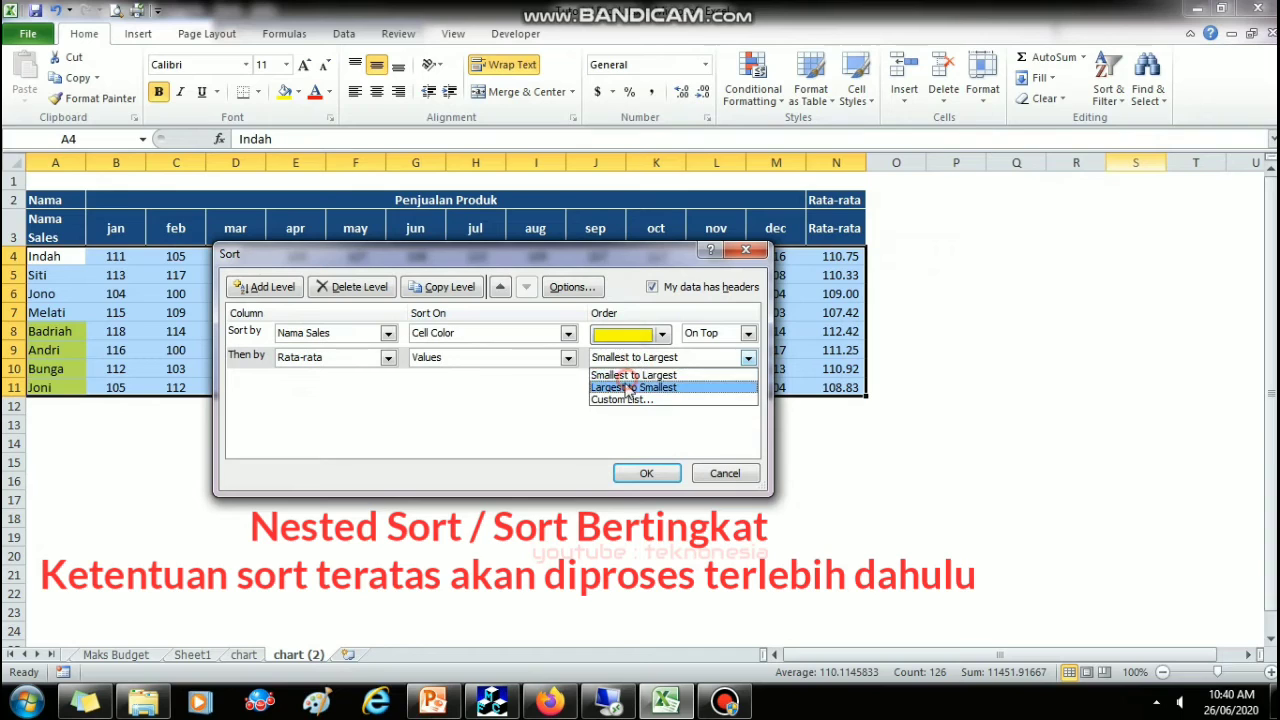
click(628, 380)
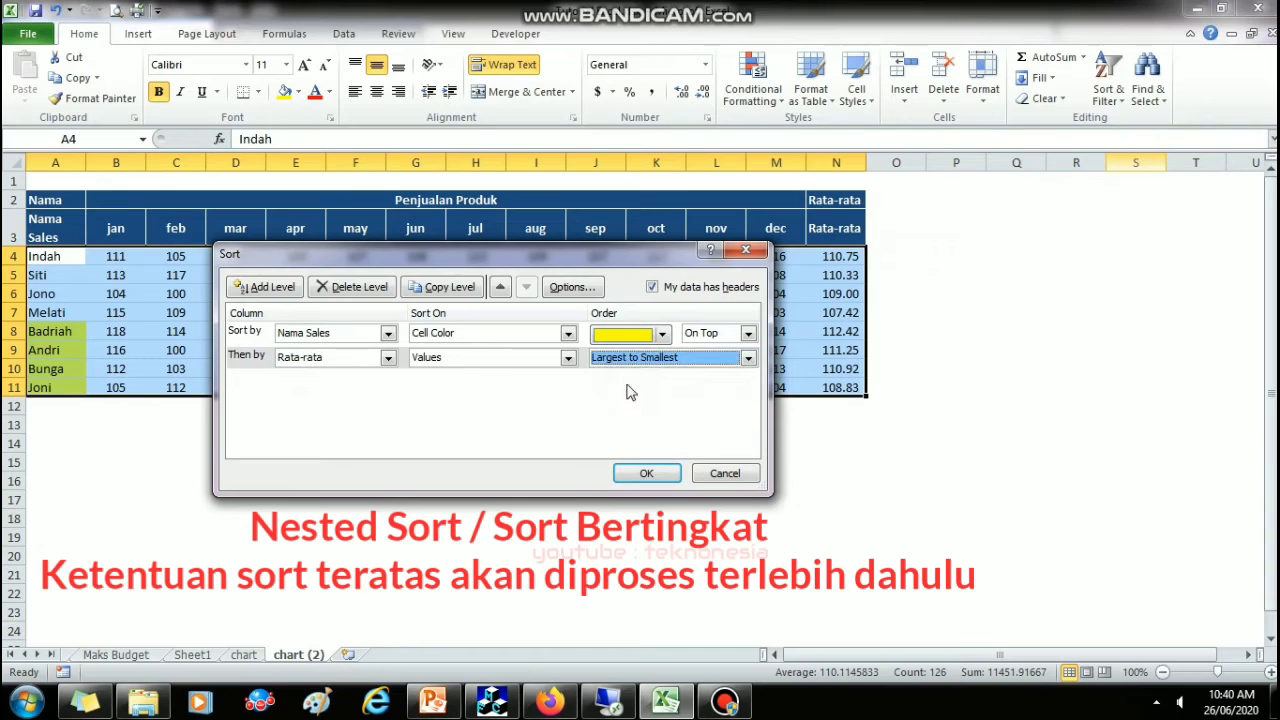
Step: Check both sort levels and apply the nested sort to the table
click(262, 333)
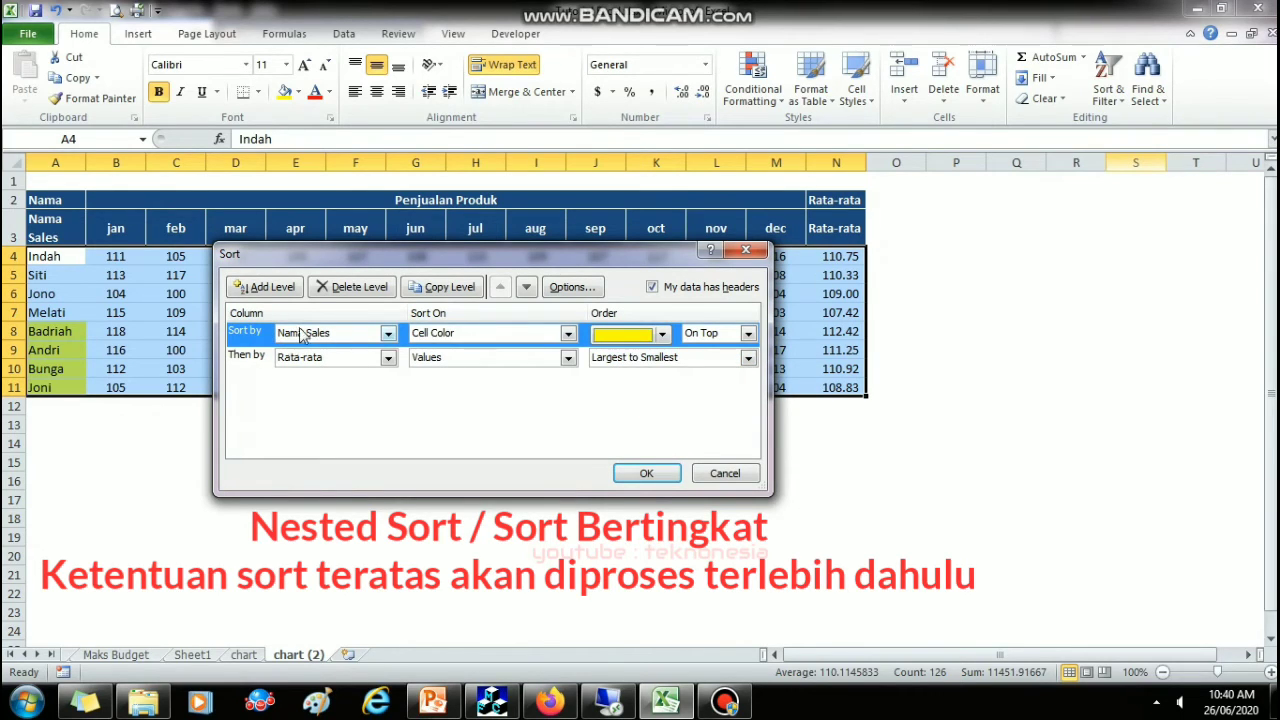
click(262, 357)
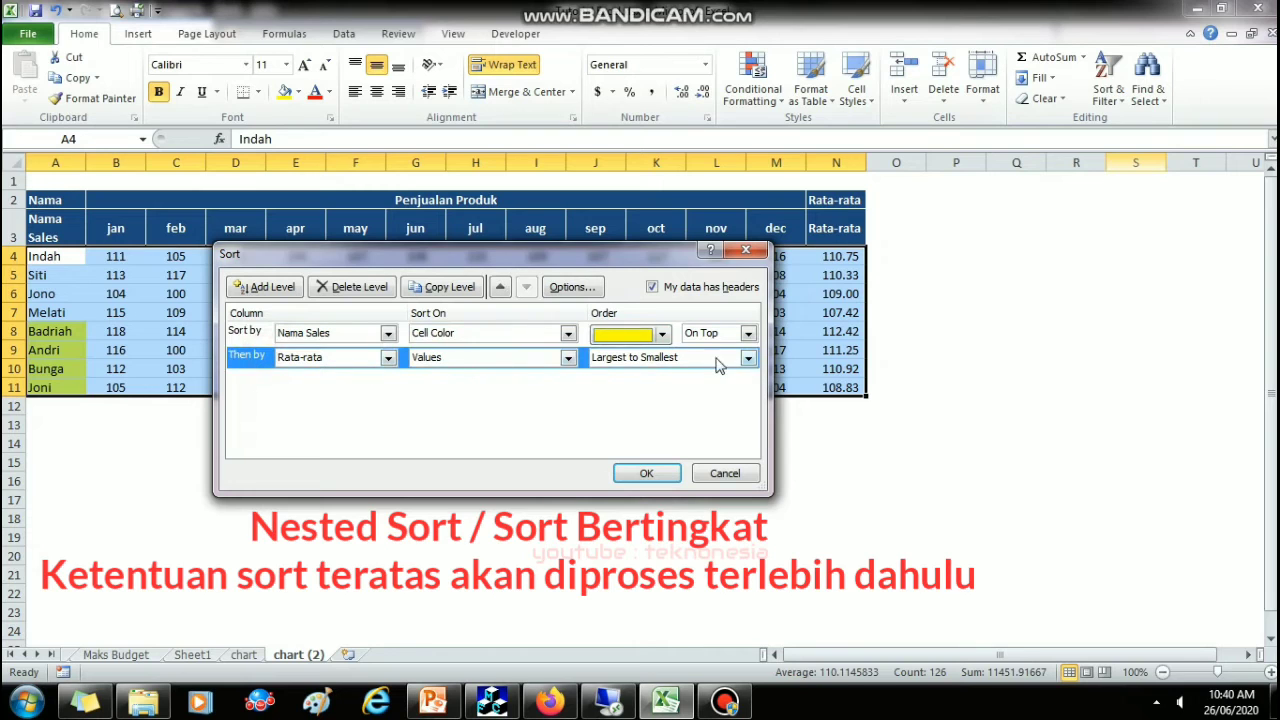
click(452, 358)
click(463, 368)
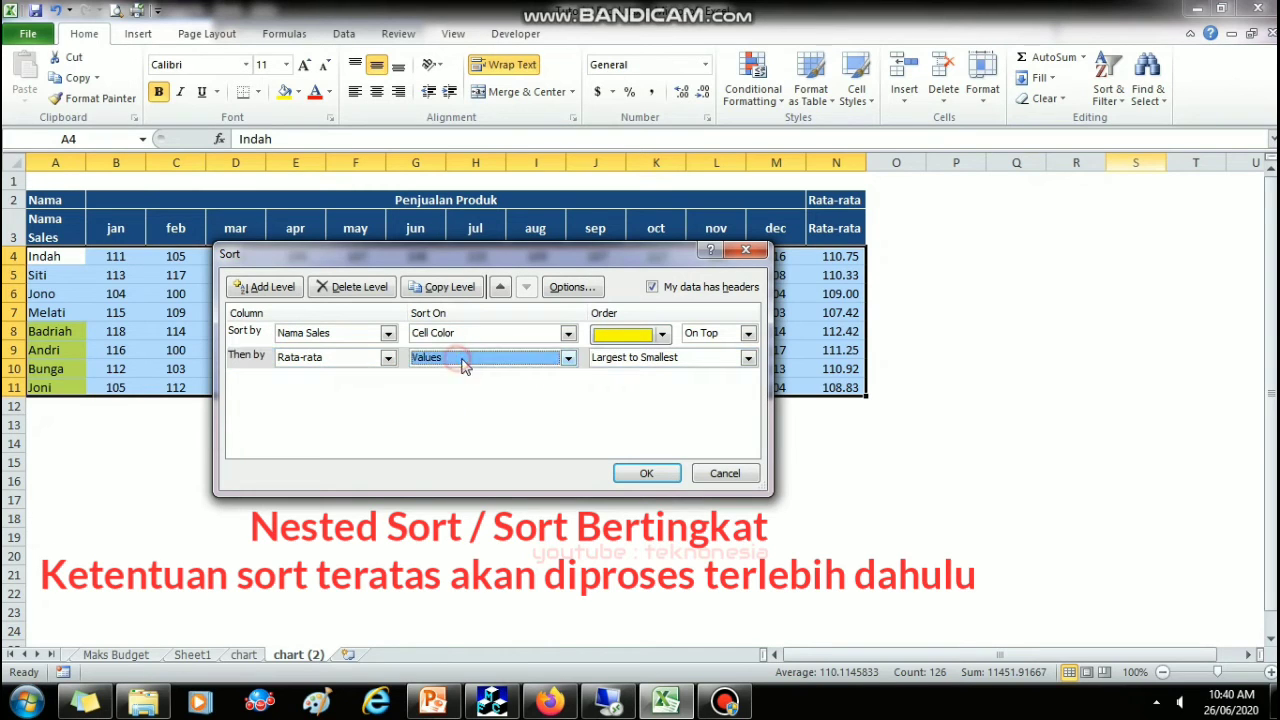
click(646, 476)
click(708, 484)
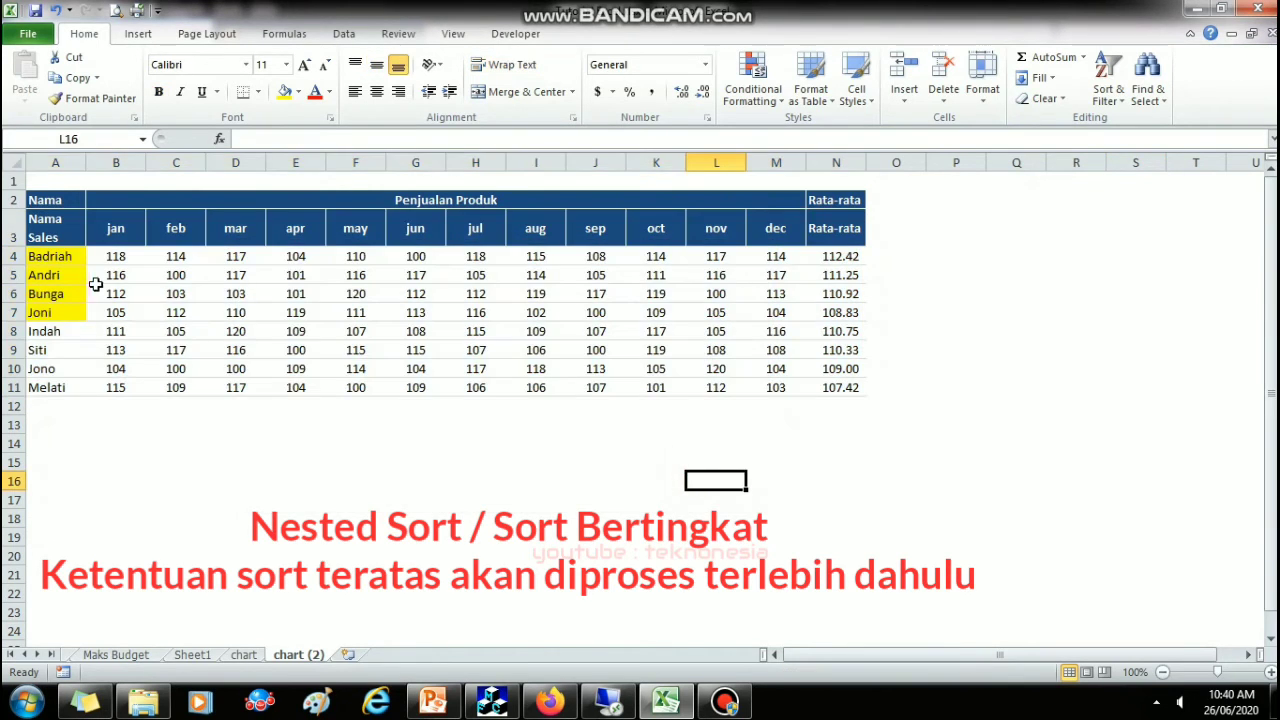
Step: Examine the order of the Rata-rata values within the yellow name rows and within the uncolored rows
drag(55, 256, 60, 312)
drag(848, 257, 845, 305)
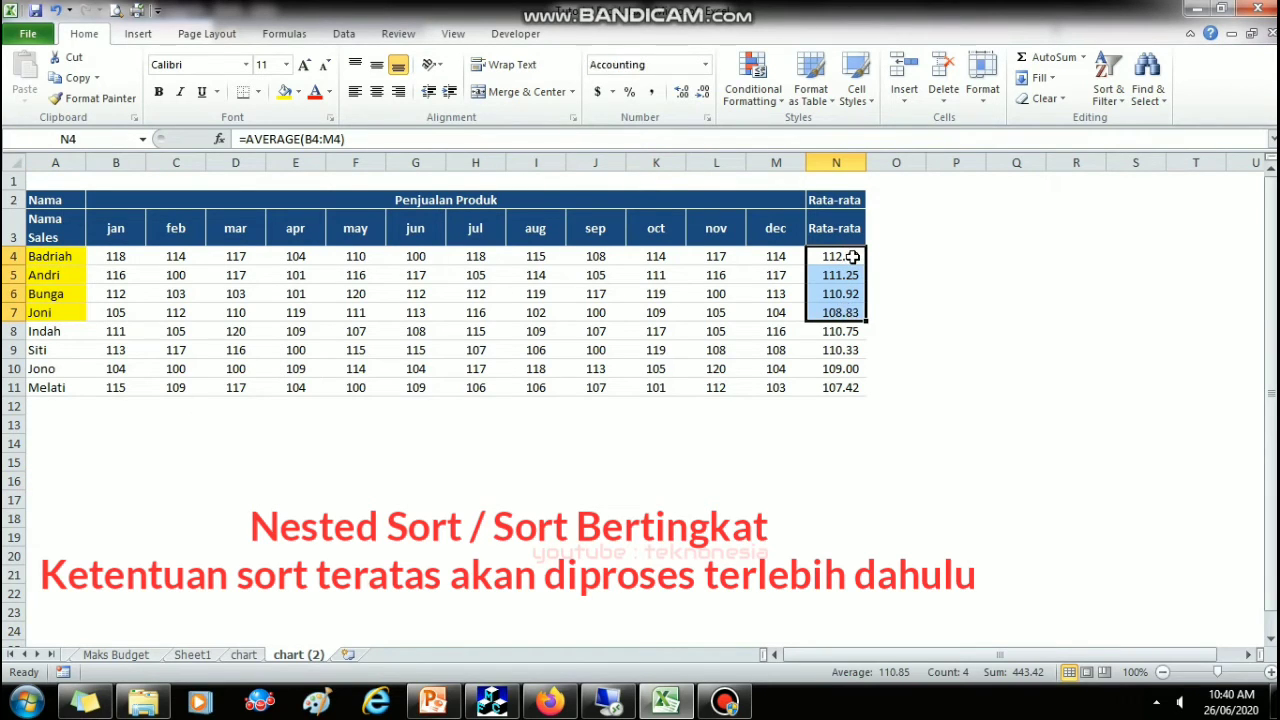
click(840, 275)
click(845, 294)
click(847, 312)
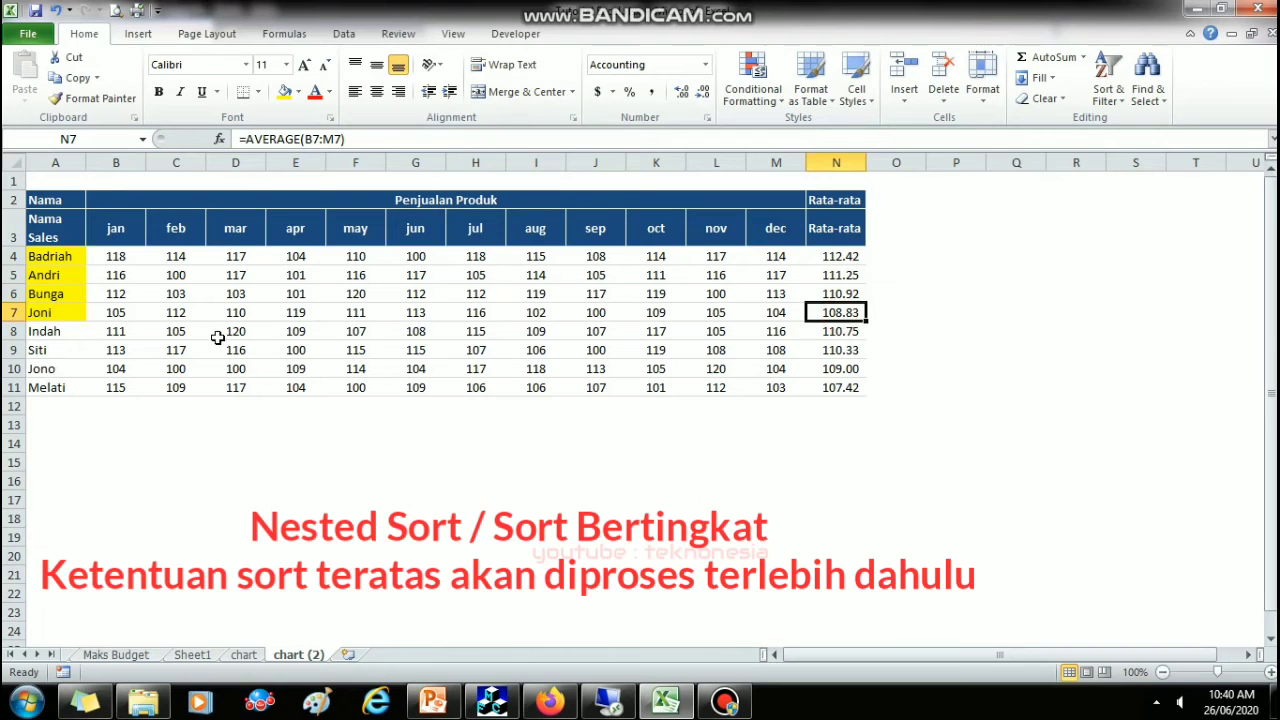
drag(57, 336, 835, 388)
drag(64, 336, 157, 387)
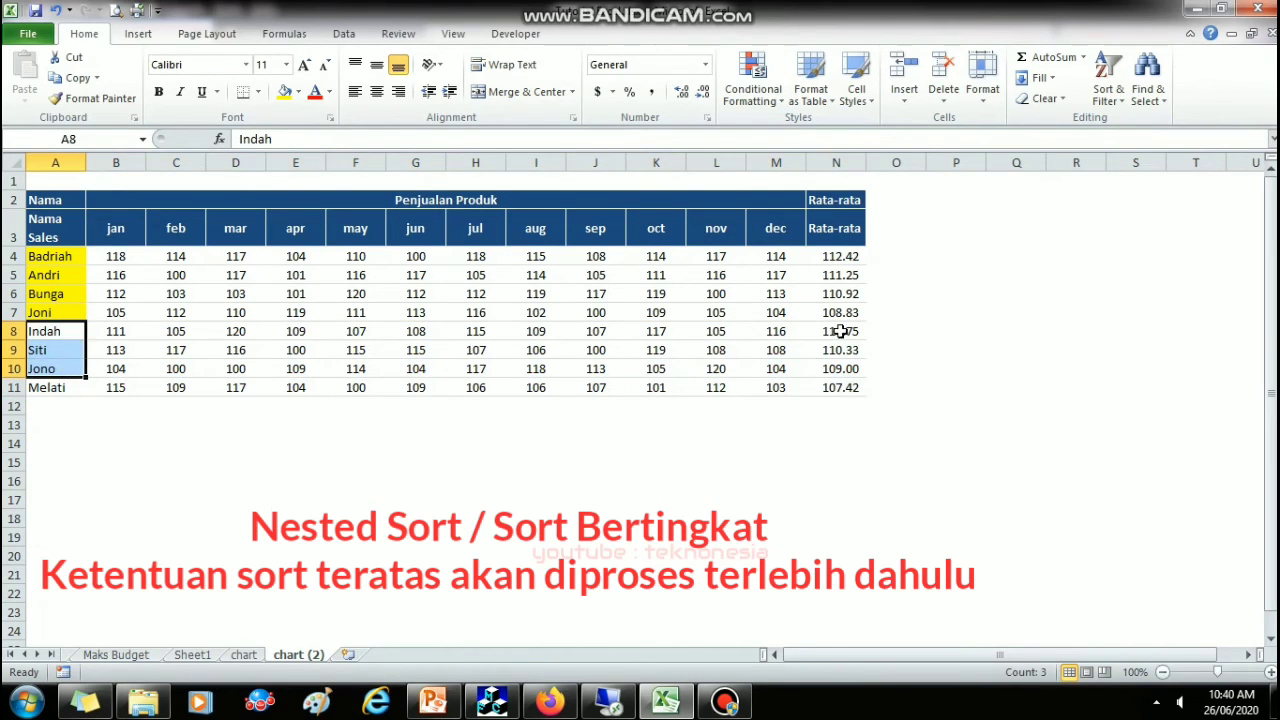
drag(840, 331, 842, 388)
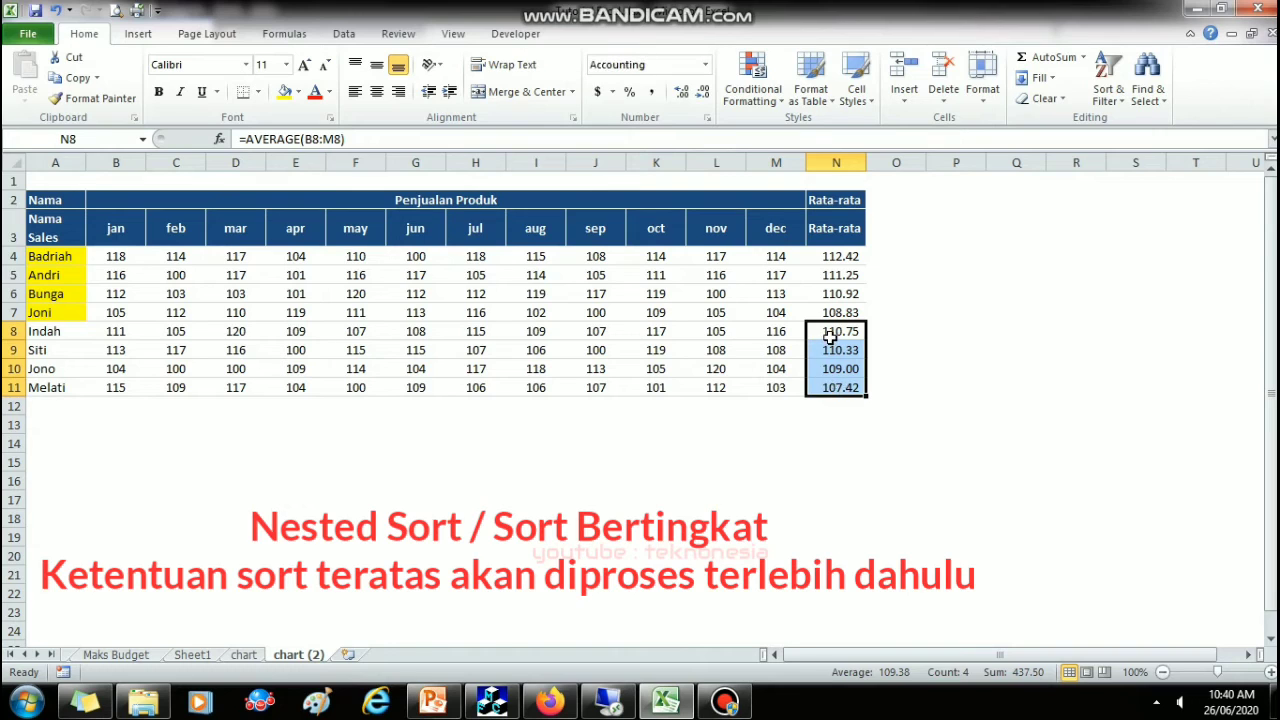
click(829, 339)
click(848, 256)
Step: Copy the Rata-rata column N2:N11 into column O and change the header in O3 to TOTAL
drag(852, 199, 836, 385)
key(ctrl+c)
click(885, 199)
key(ctrl+v)
click(900, 228)
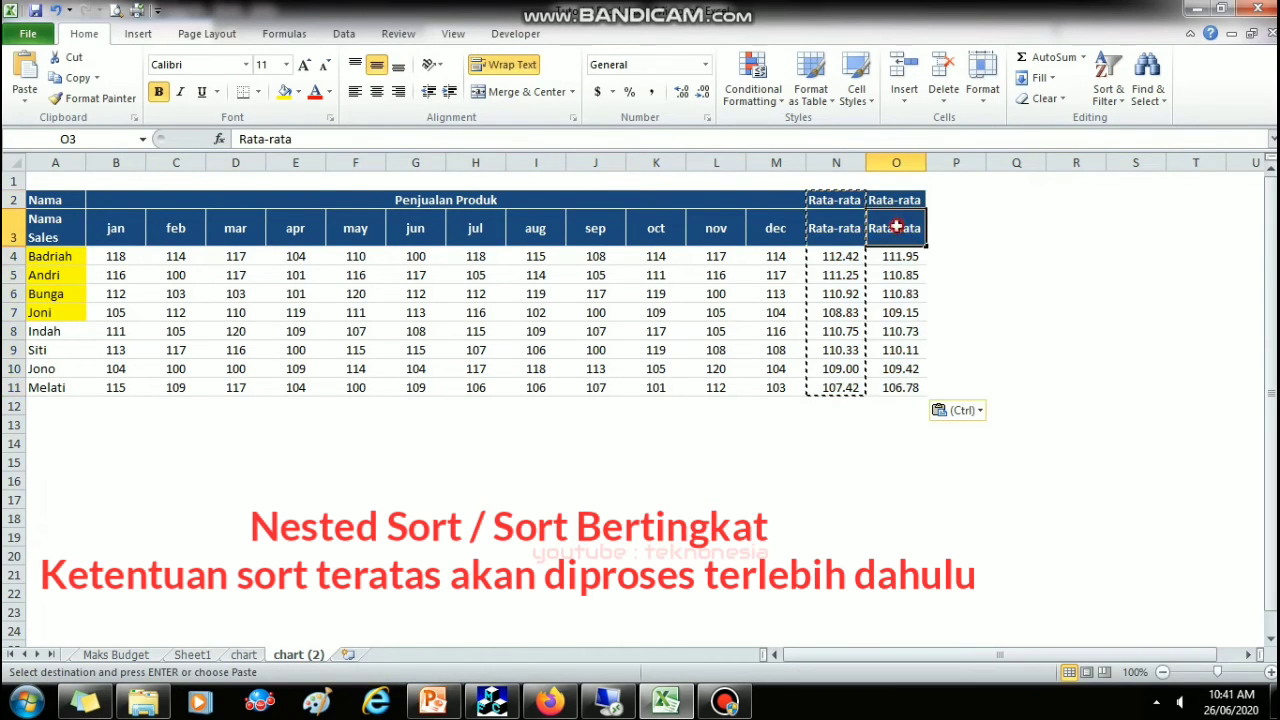
text(TOTAL)
key(Return)
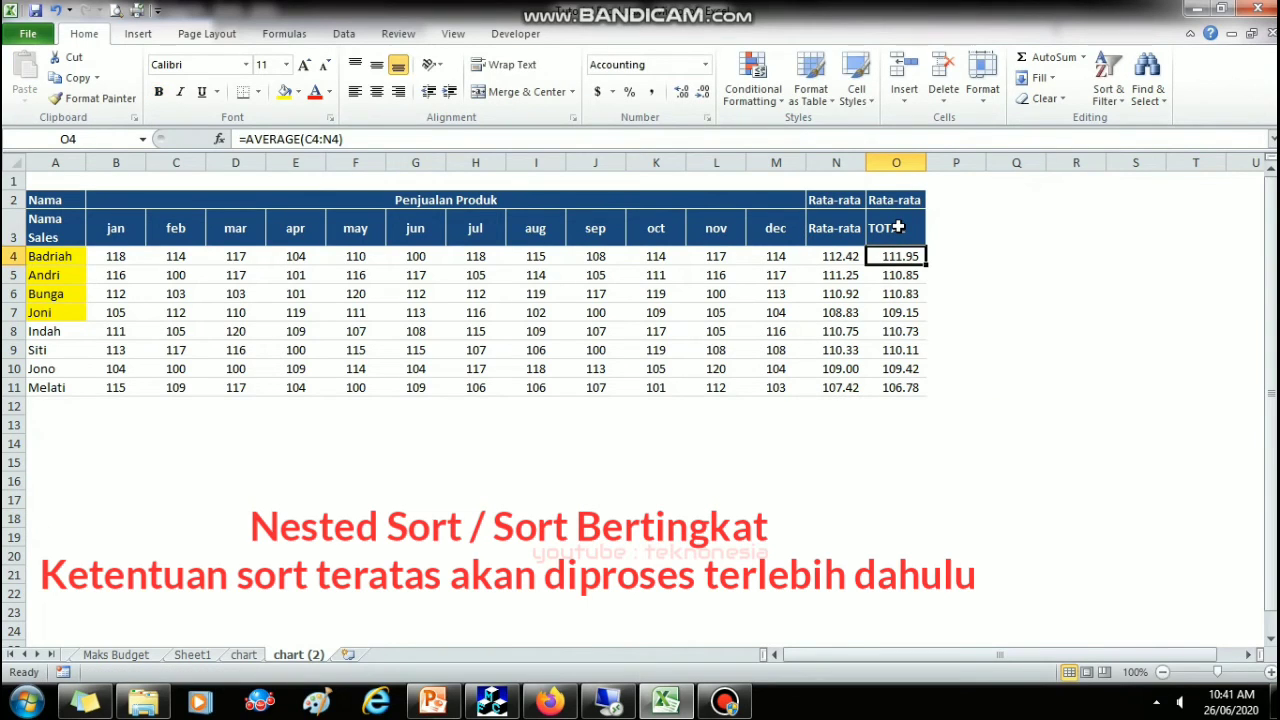
Step: Enter the formula =SUM(B4:M4) in cell O4 to total the monthly sales
text(=SUM)
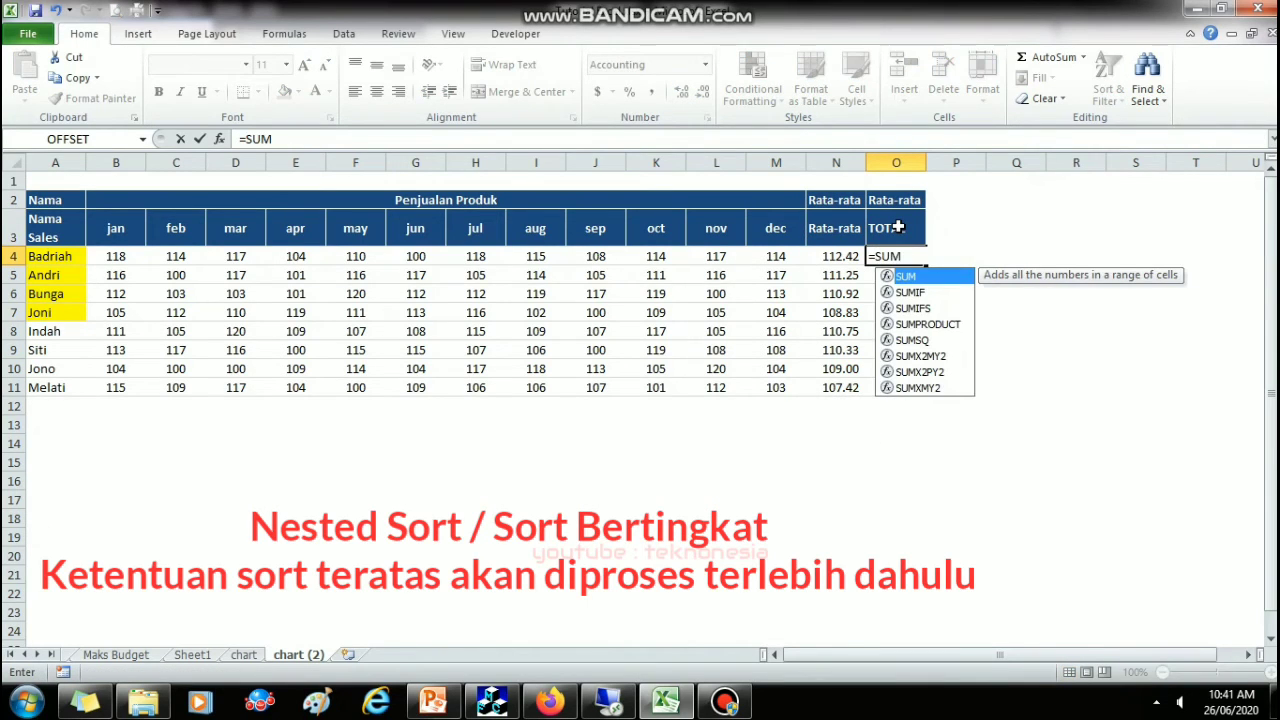
text(()
key(Left)
key(Left)
key(shift+Left)
key(shift+Left)
key(shift+Left)
key(shift+Left)
key(shift+Left)
key(shift+Left)
key(shift+Left)
key(shift+Left)
key(shift+Left)
key(shift+Left)
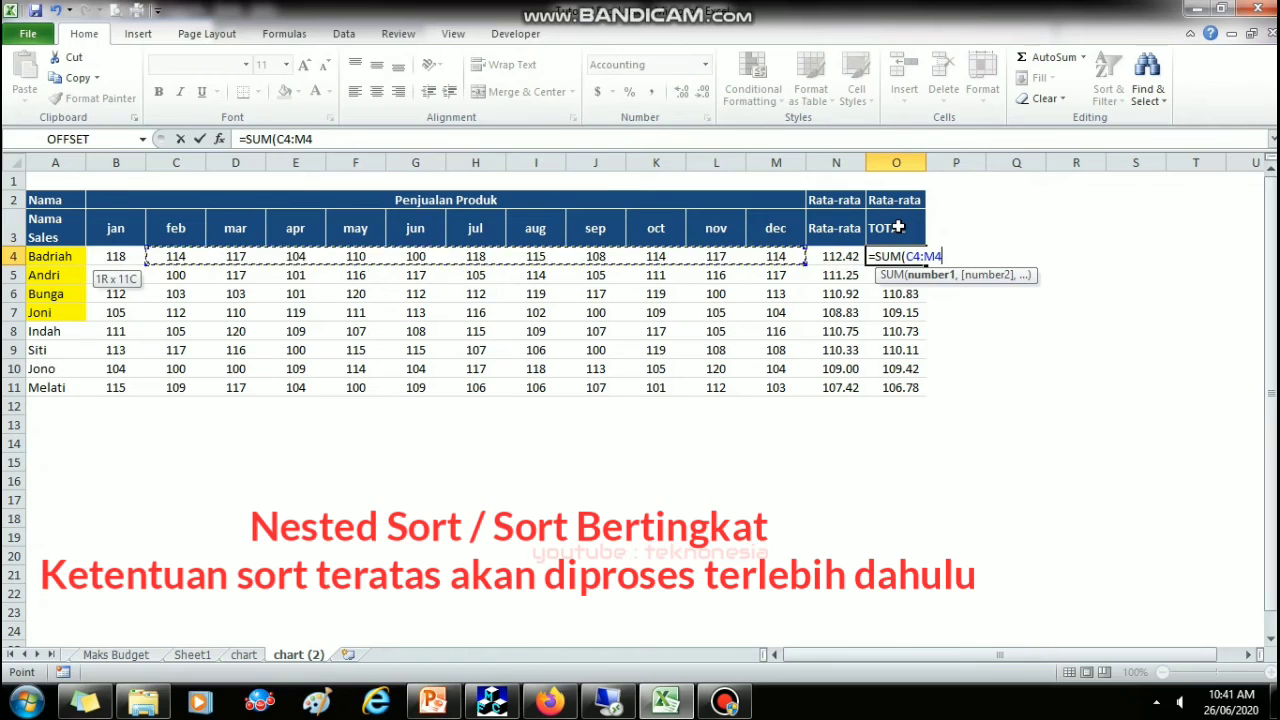
key(shift+Left)
key(Return)
Step: Fill the sum formula from O4 down to O11 and show the totals without decimals
click(905, 256)
drag(928, 264, 923, 391)
click(703, 91)
click(703, 91)
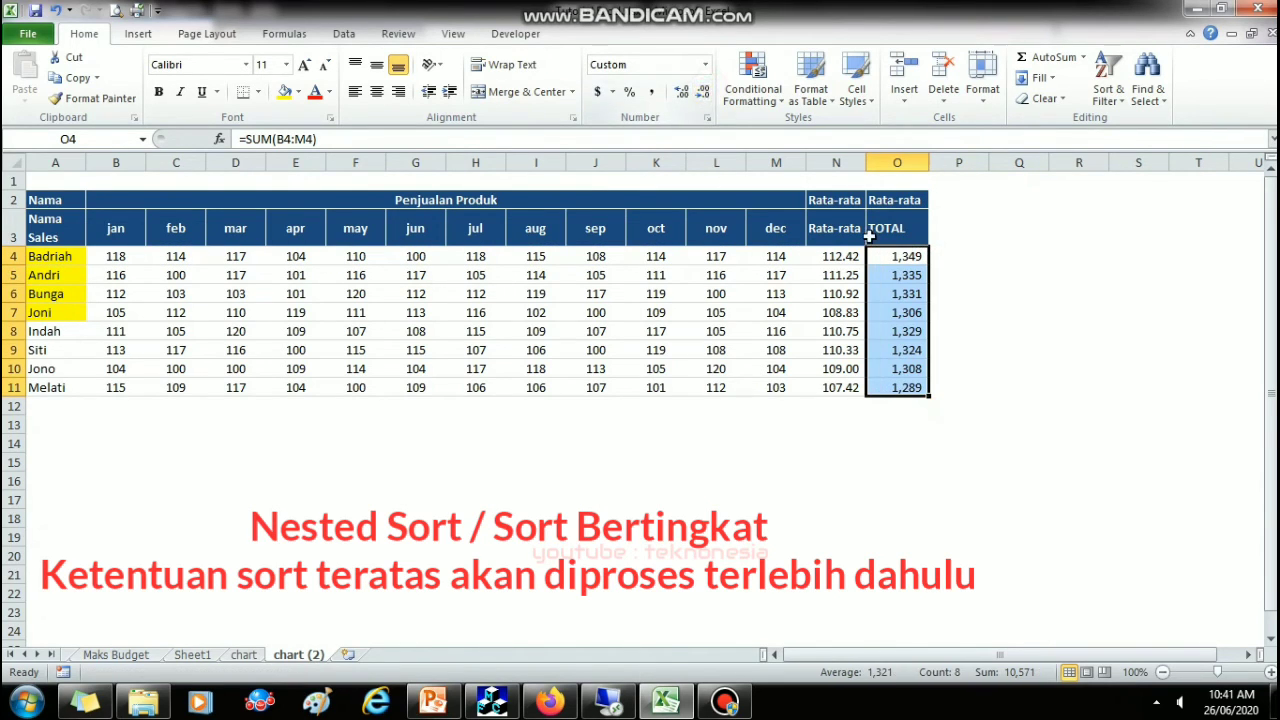
click(977, 277)
Step: Custom sort A3:O11 by yellow Nama Sales cells On Top, with TOTAL values Smallest to Largest as the second level
drag(55, 212, 915, 390)
click(1108, 88)
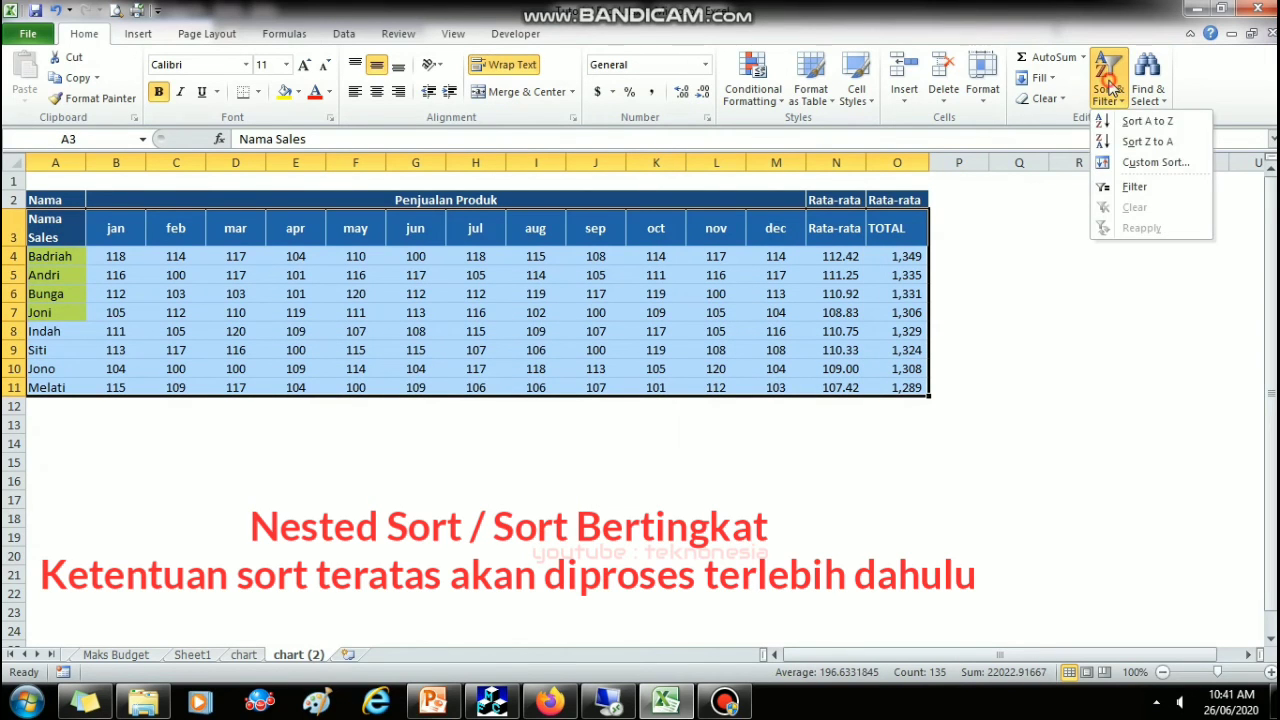
click(1155, 162)
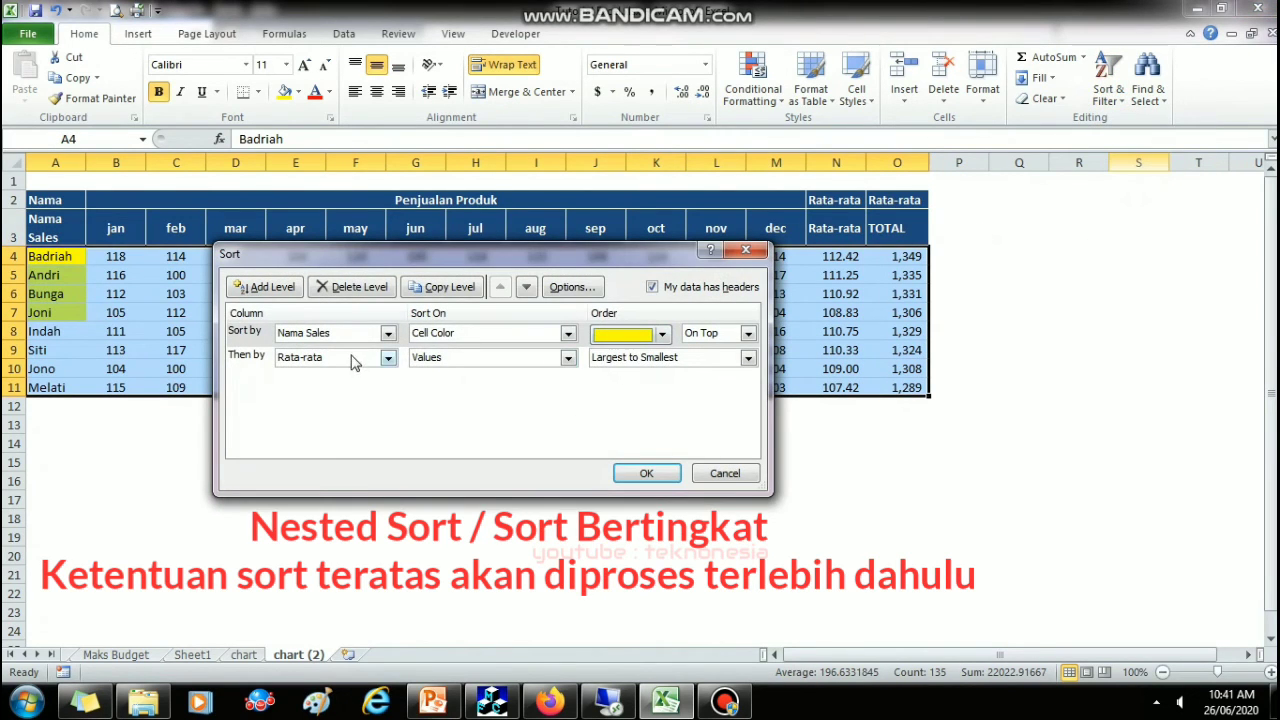
click(352, 362)
scroll(386, 428, down, 3)
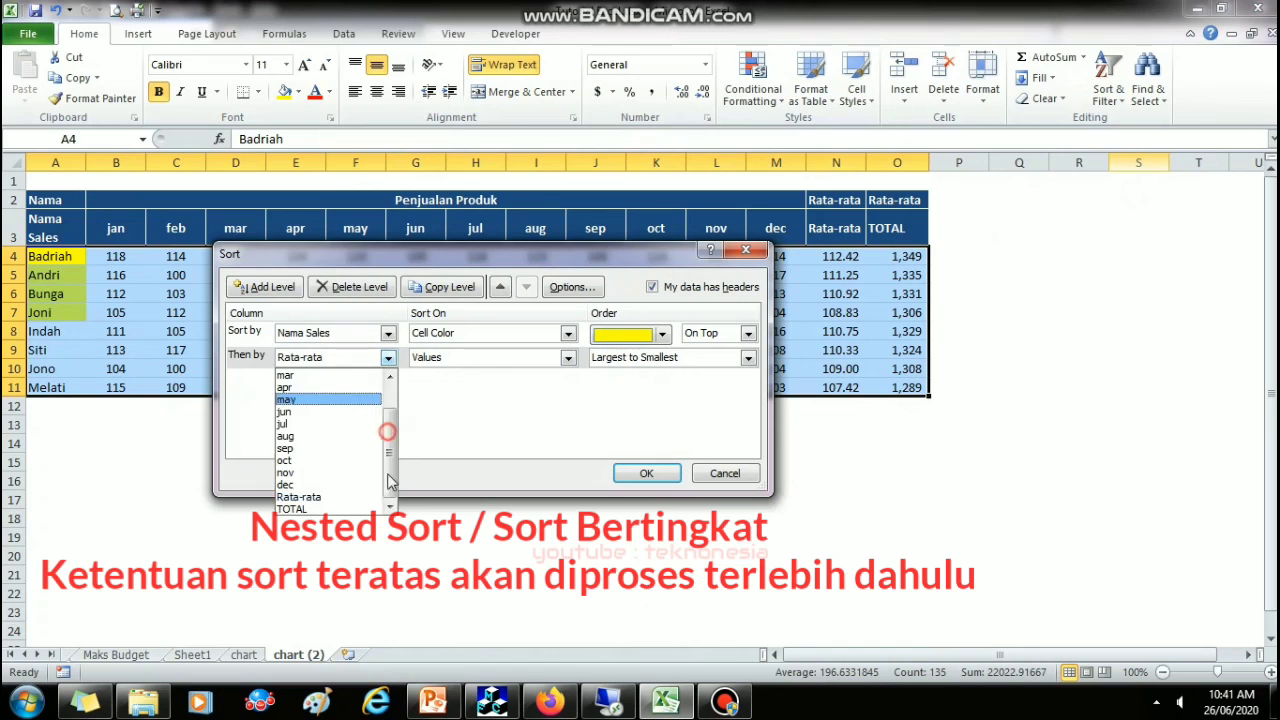
click(310, 510)
click(656, 359)
click(642, 380)
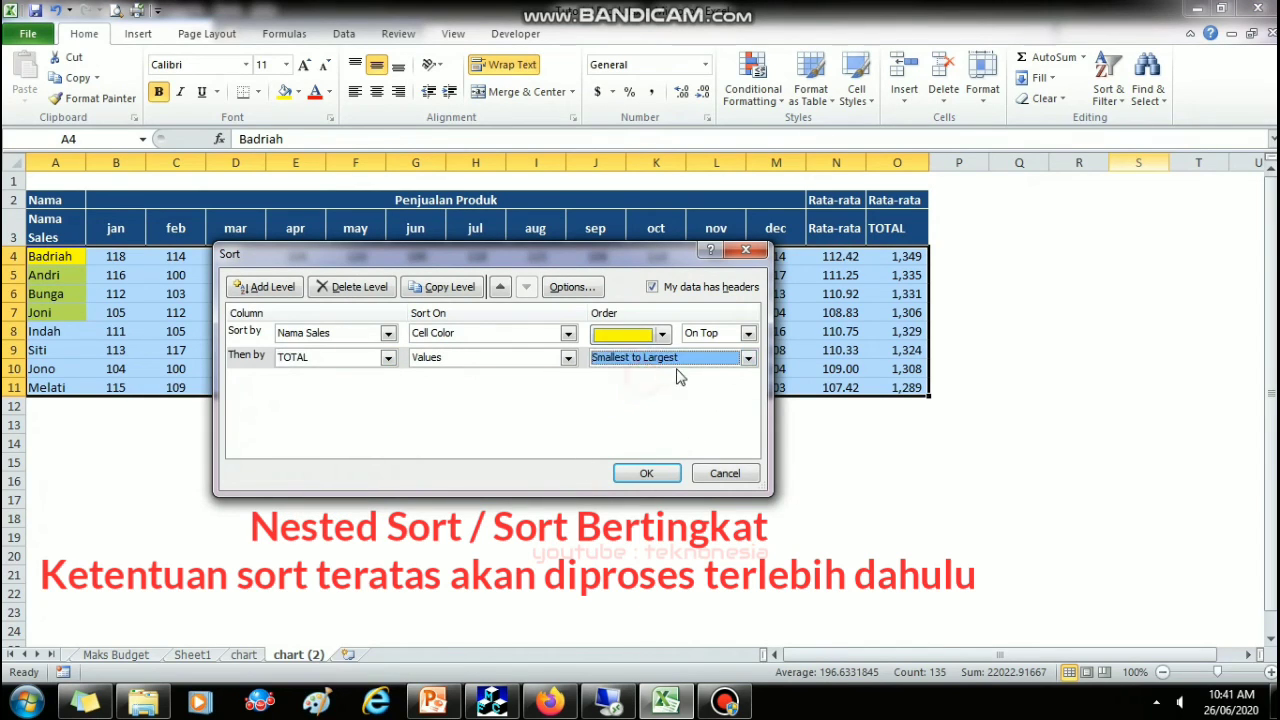
click(647, 474)
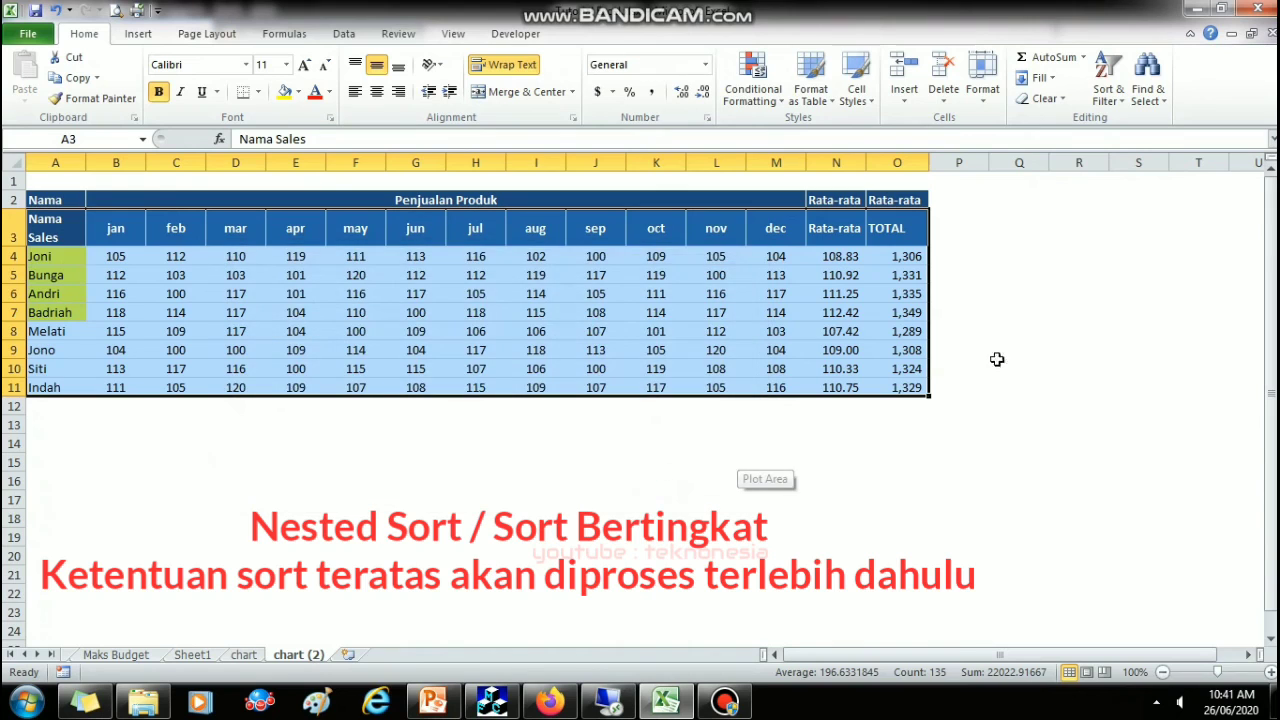
Step: Examine the order of the TOTAL values within the yellow name rows and within the uncolored rows
drag(40, 258, 900, 316)
click(917, 256)
click(924, 278)
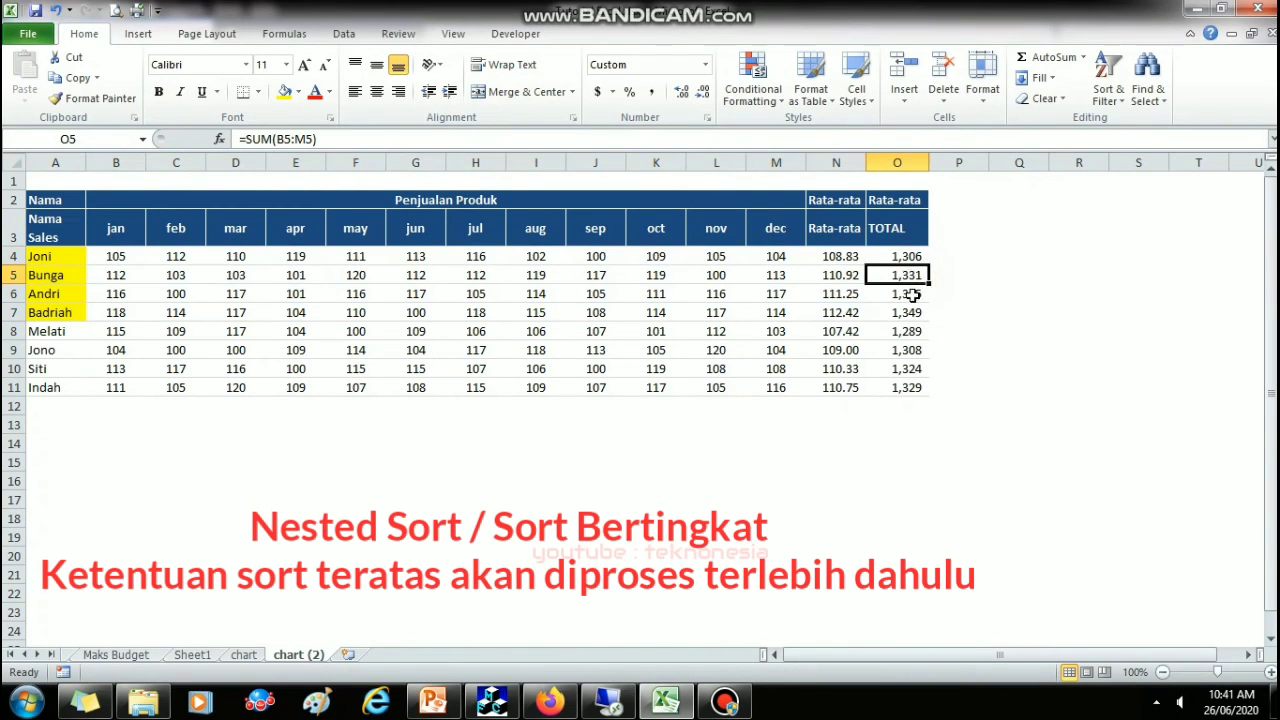
click(913, 295)
click(913, 313)
drag(45, 331, 908, 388)
click(910, 331)
click(903, 369)
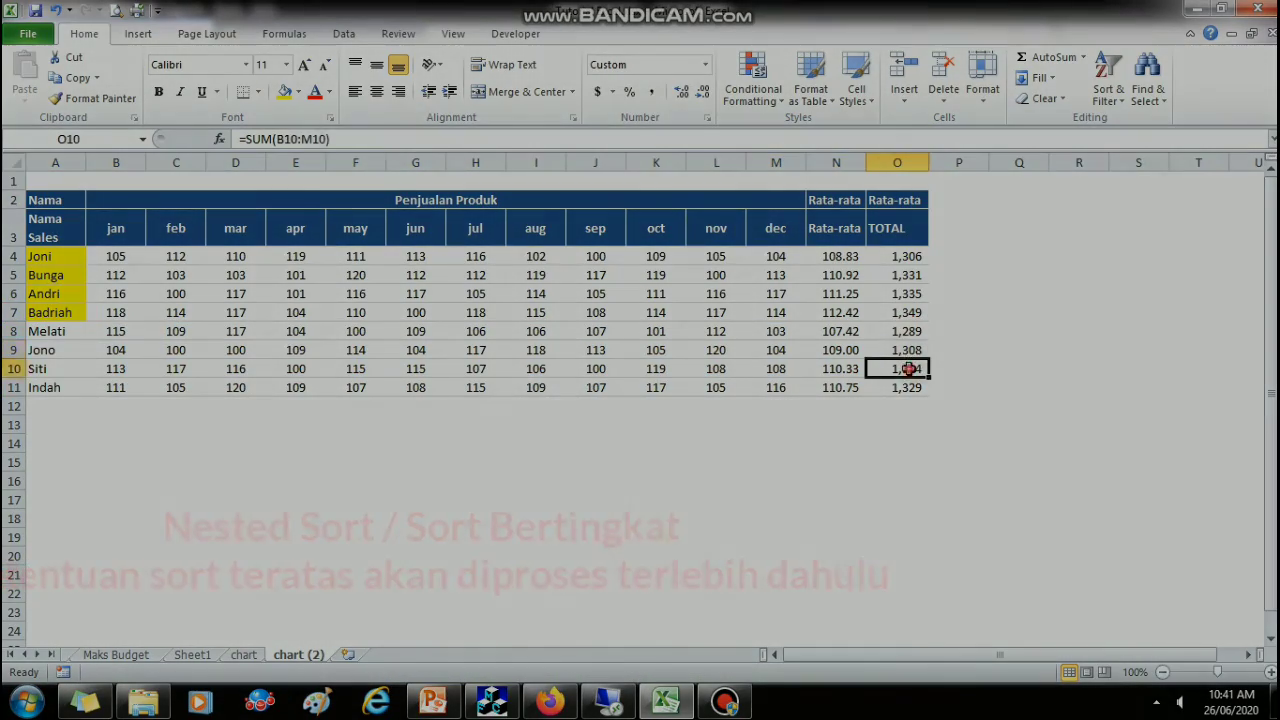
click(908, 388)
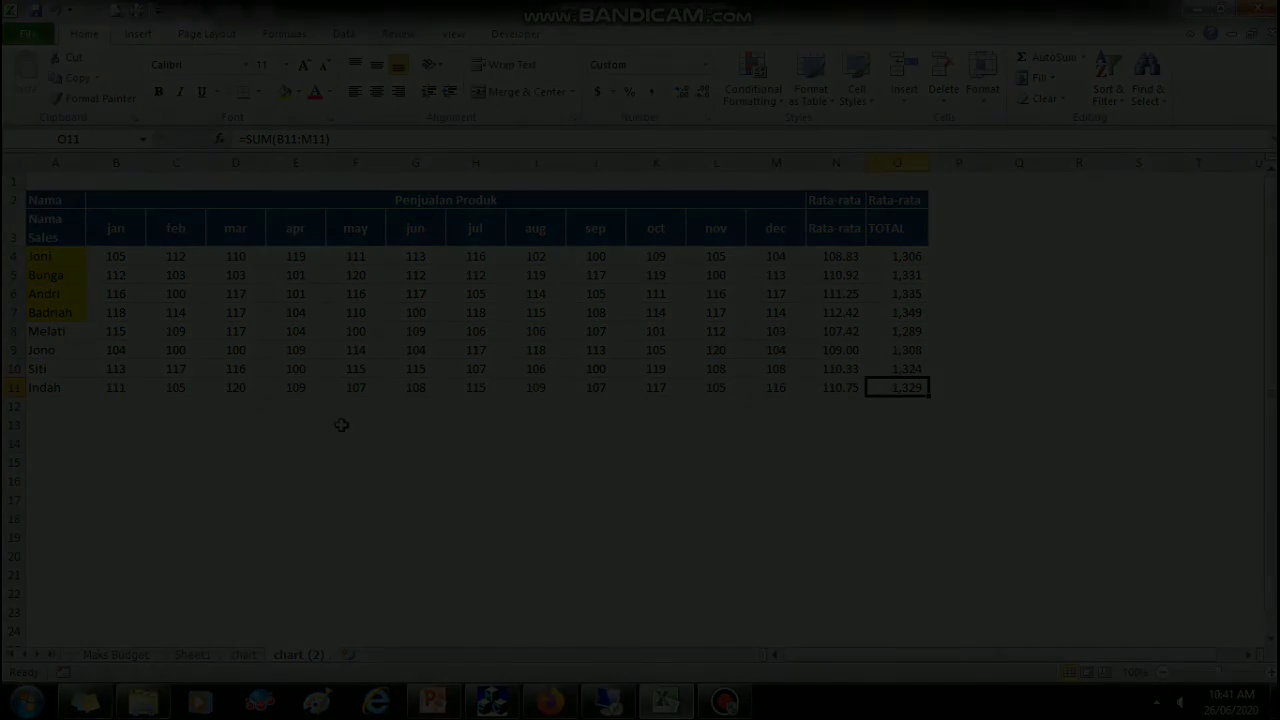